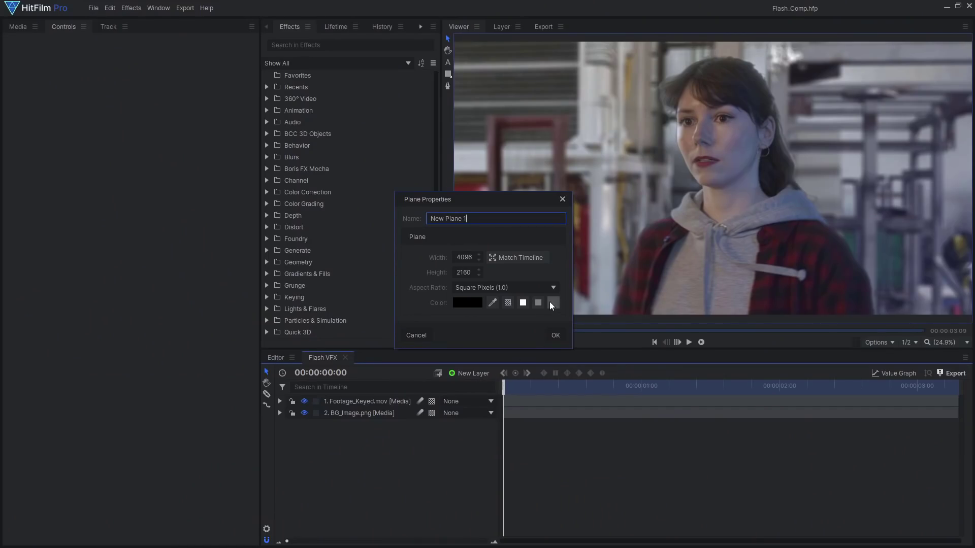
- Create a new plane and apply the Lightning & Electricity effect to it
click(555, 335)
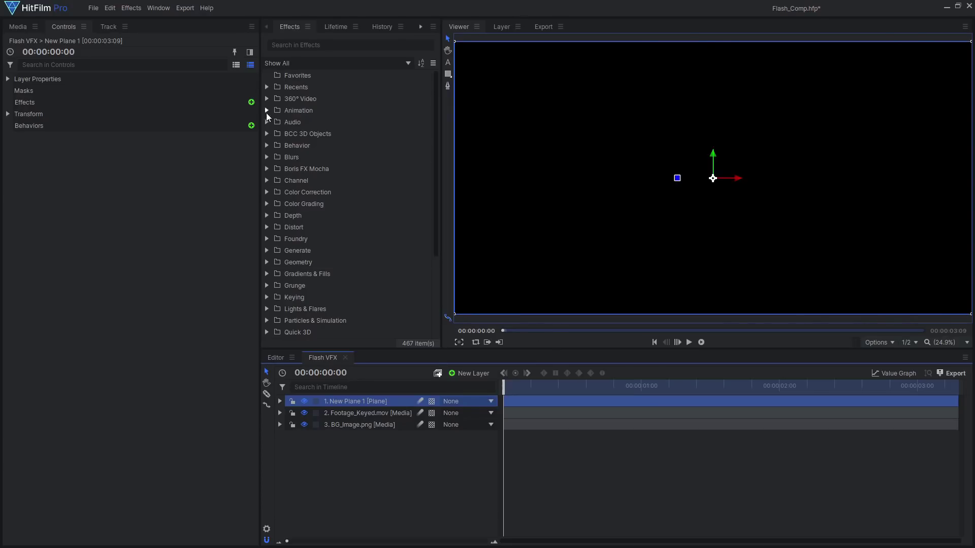
click(250, 102)
text(lightning)
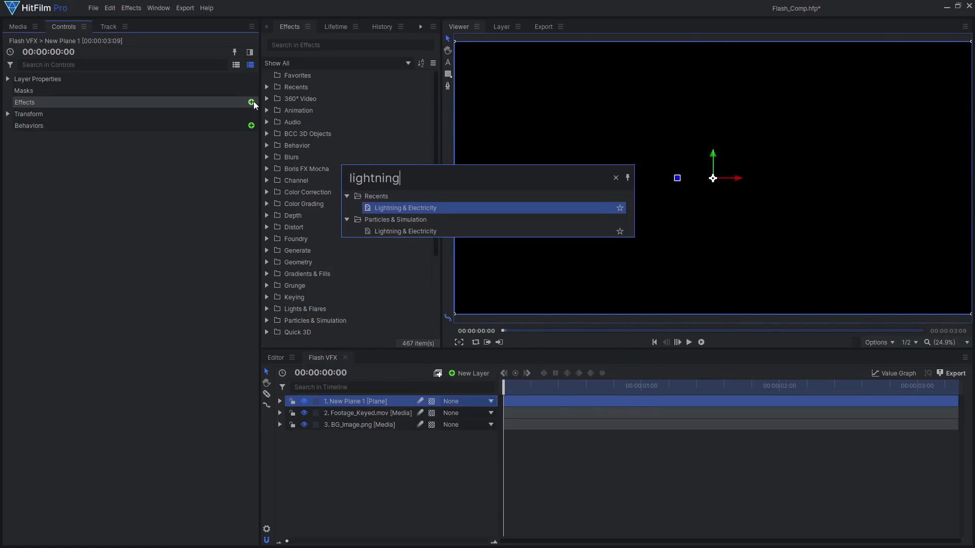
key(Return)
- Blend the plane over the footage and stretch the bolt from top-left to the right edge
click(376, 401)
right_click(396, 401)
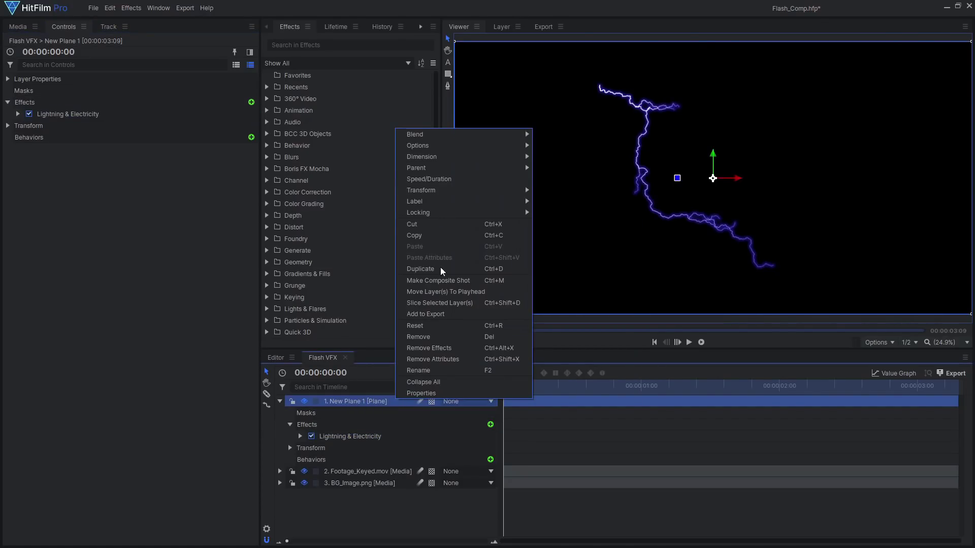
mouse_move(489, 135)
click(565, 144)
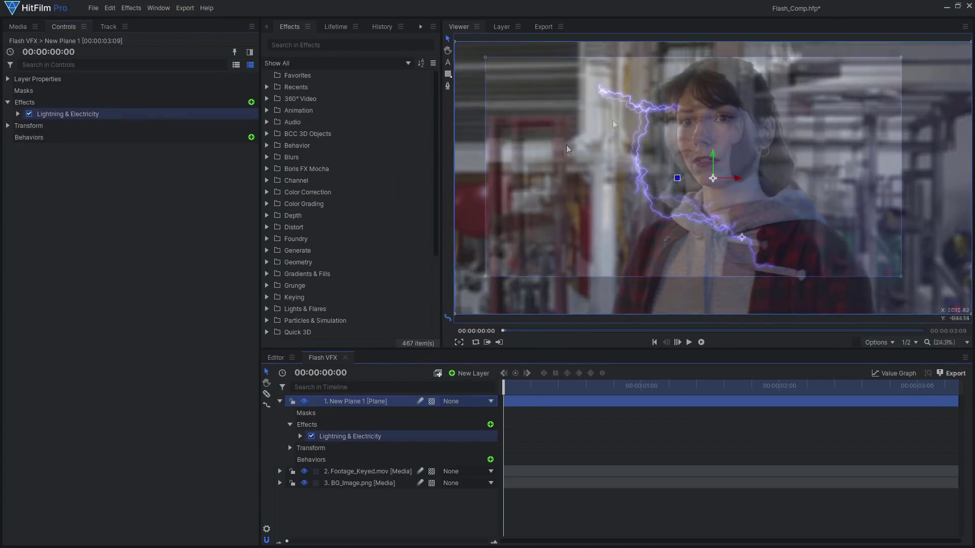
drag(605, 94, 509, 60)
drag(742, 238, 909, 253)
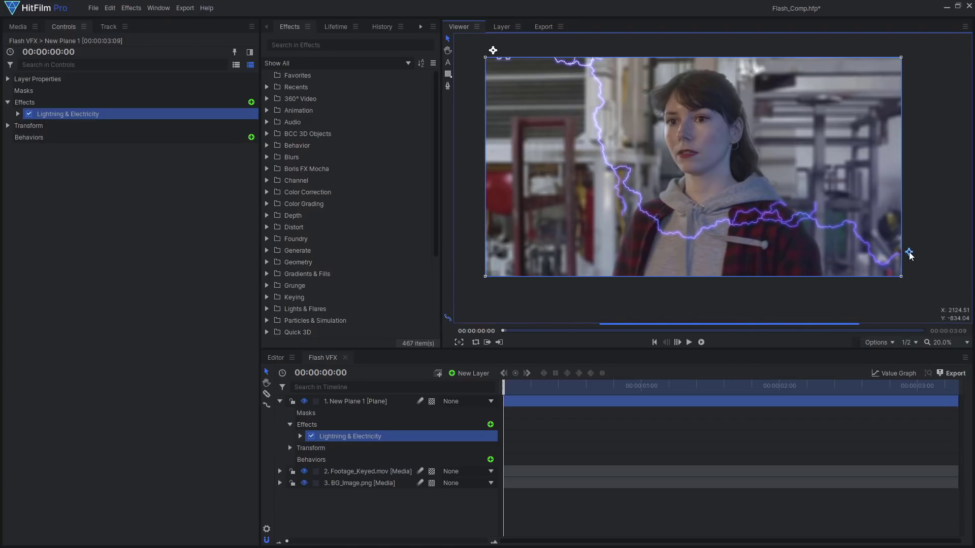
- Set the lightning's Branches Quantity to 0
click(18, 114)
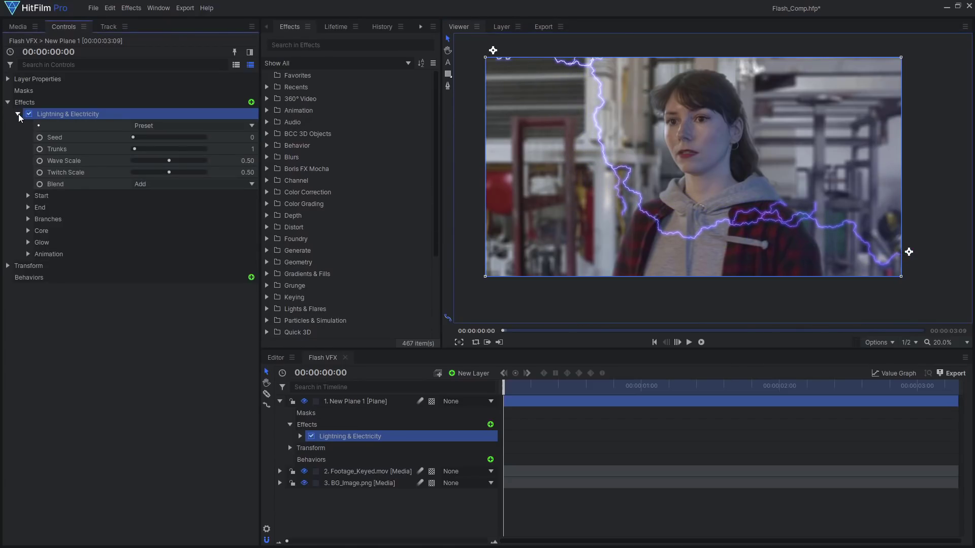
click(28, 219)
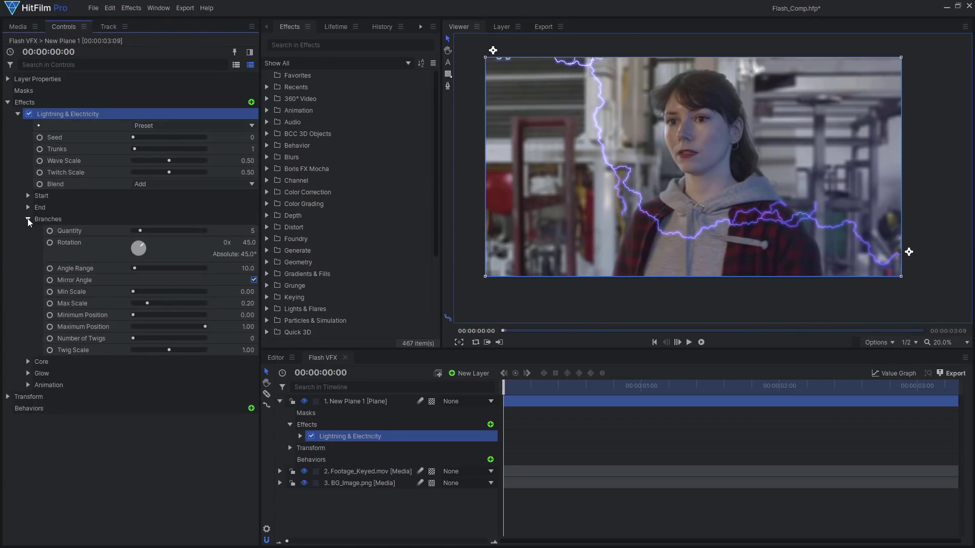
drag(139, 233, 62, 239)
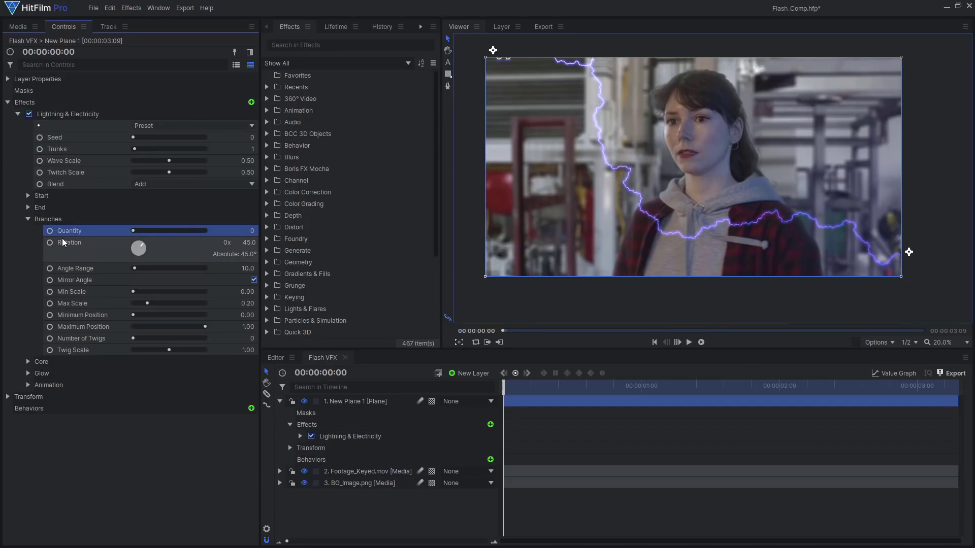
click(27, 220)
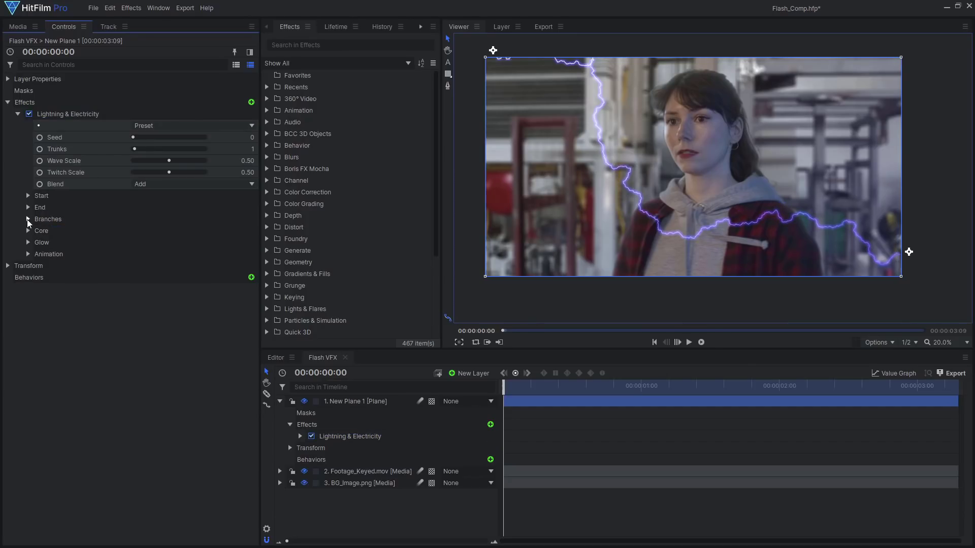
scroll(633, 190, up, 2)
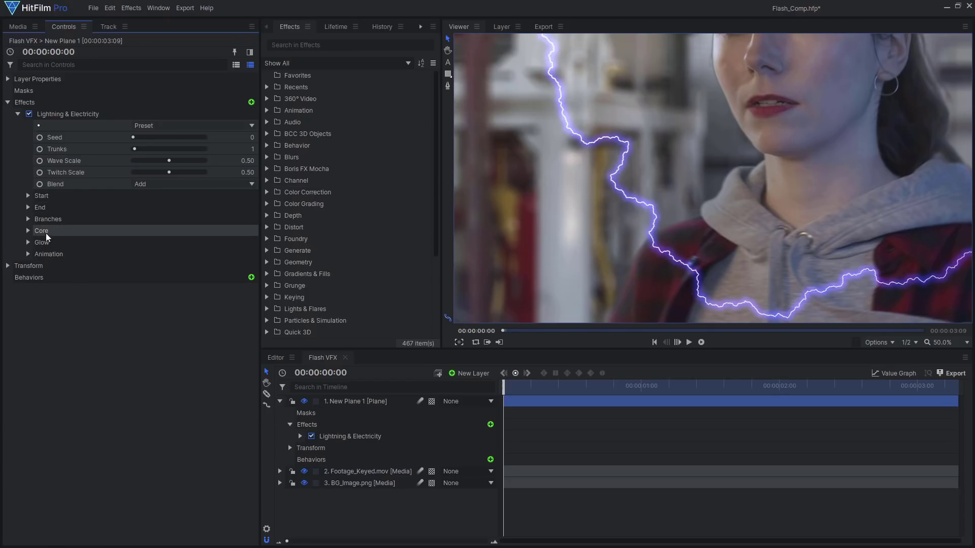
- Set Glow Opacity to 0.01 and End Growth to 0.01, hiding the bolt
click(28, 243)
drag(176, 266, 2, 269)
click(28, 242)
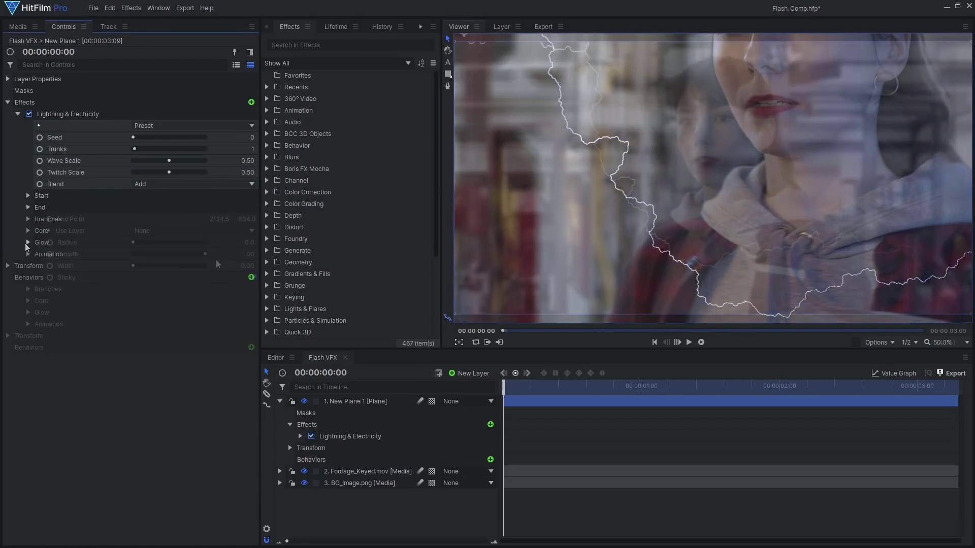
click(28, 207)
drag(203, 253, 108, 258)
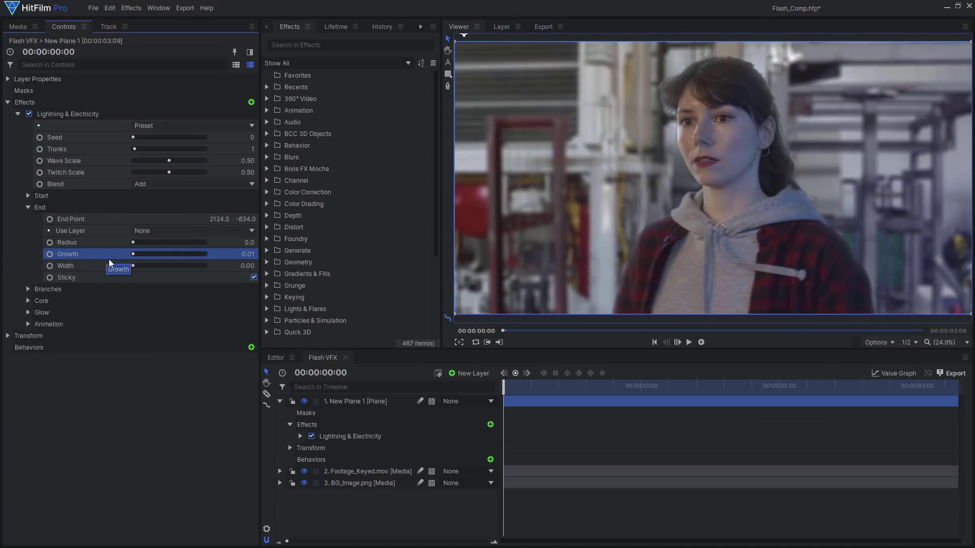
- Keyframe End Growth from 0.01 up to 1.00 at frame 5
click(96, 254)
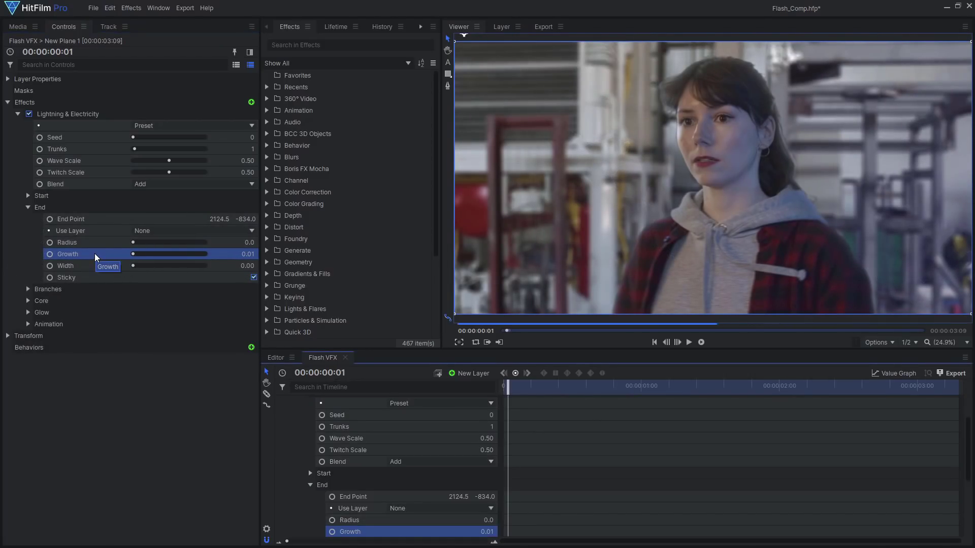
key(Right)
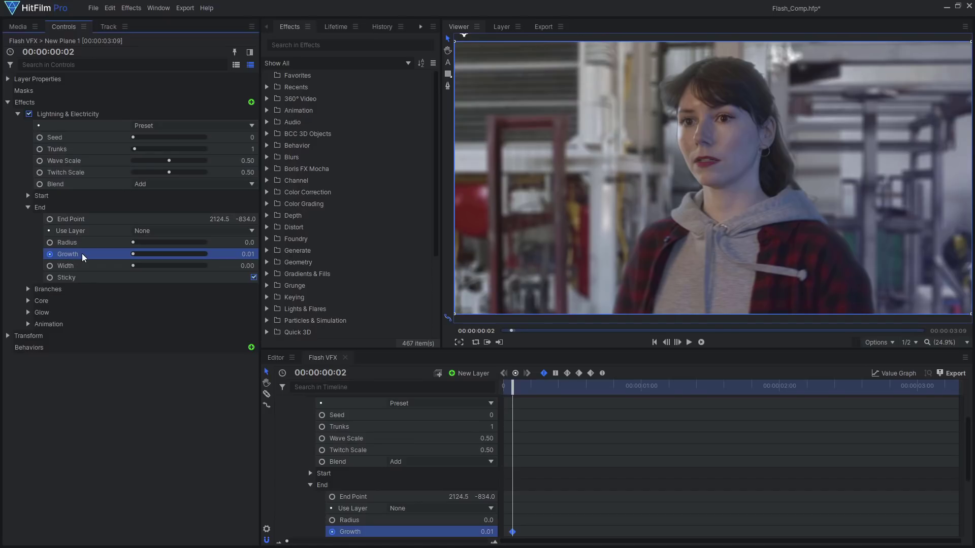
key(Right)
key(Right)
key(Right)
drag(133, 254, 178, 259)
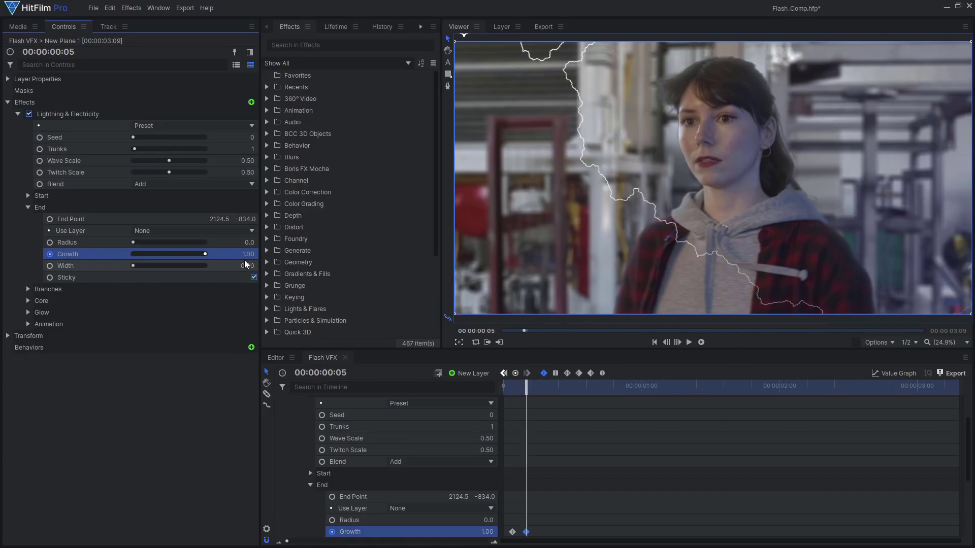
- Keyframe core Opacity and Feather from frame 11, fading Opacity to 0.01 by frame 17
click(27, 300)
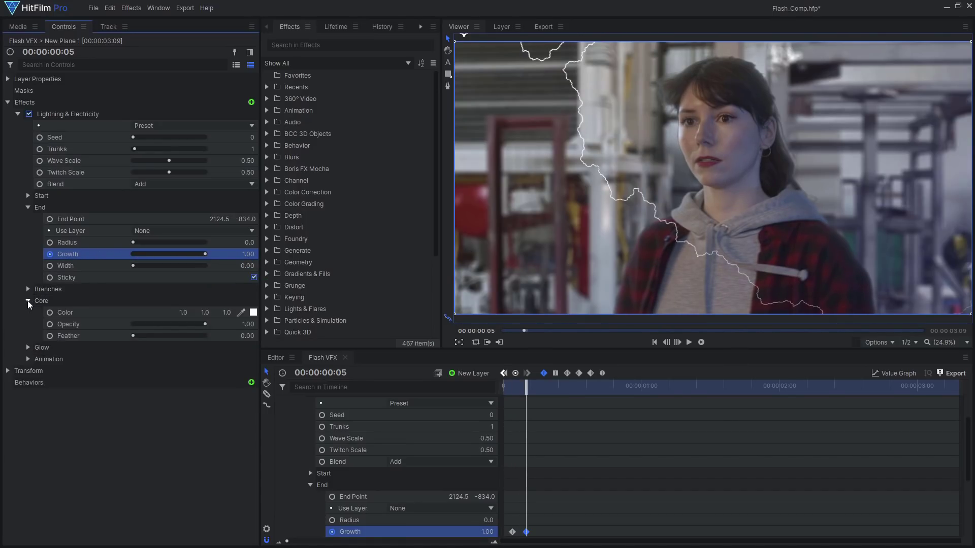
key(Right)
key(Right)
key(Right)
key(Right)
key(Right)
key(Right)
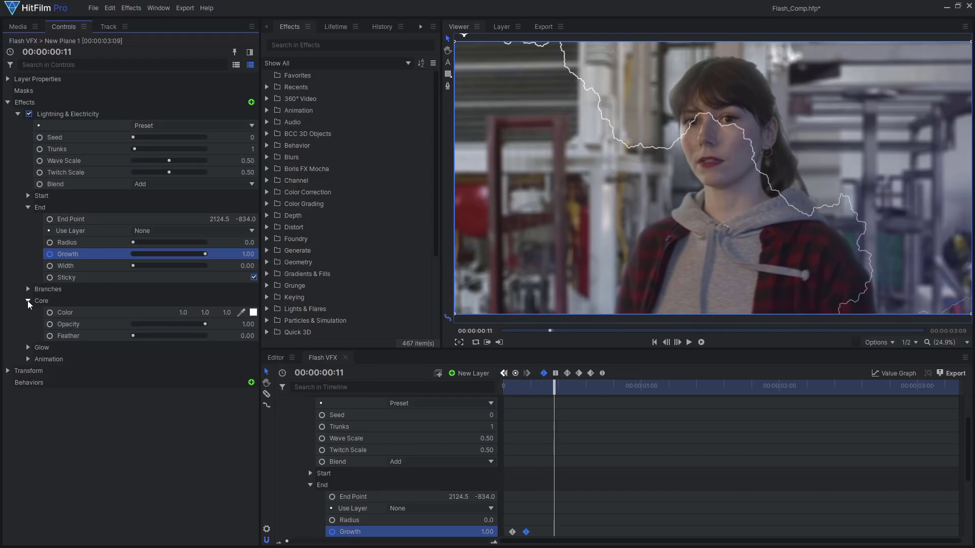
click(50, 324)
click(49, 335)
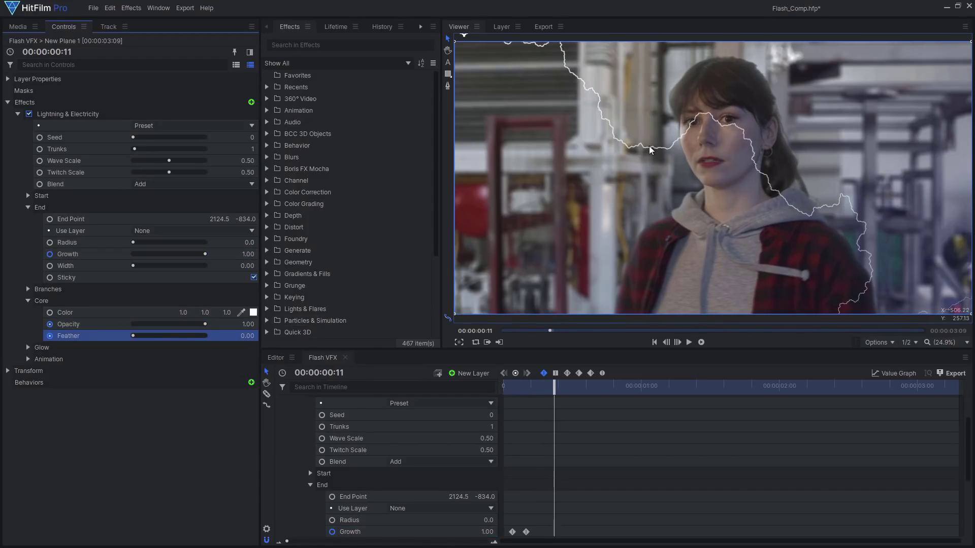
scroll(650, 149, up, 5)
key(Right)
key(Right)
key(Right)
key(Right)
key(Right)
key(Right)
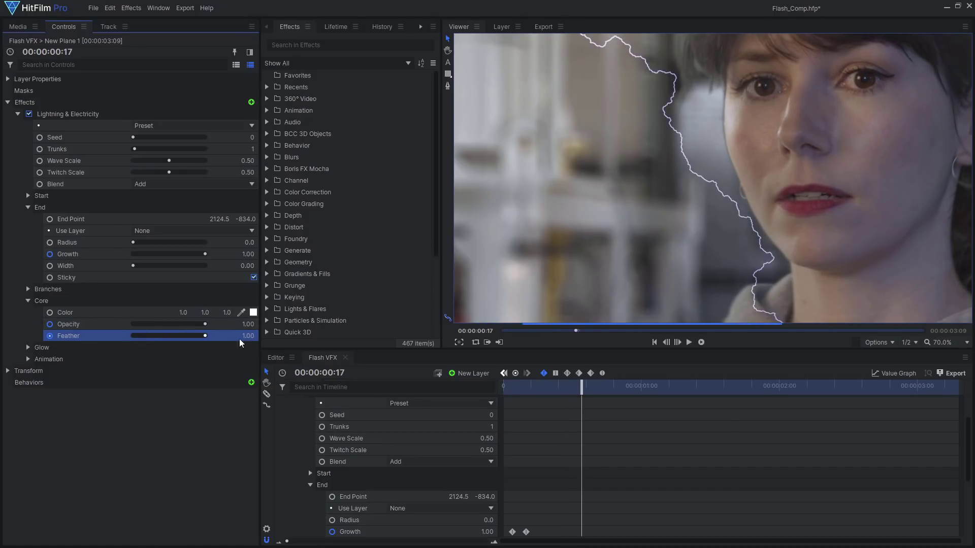
drag(205, 324, 87, 328)
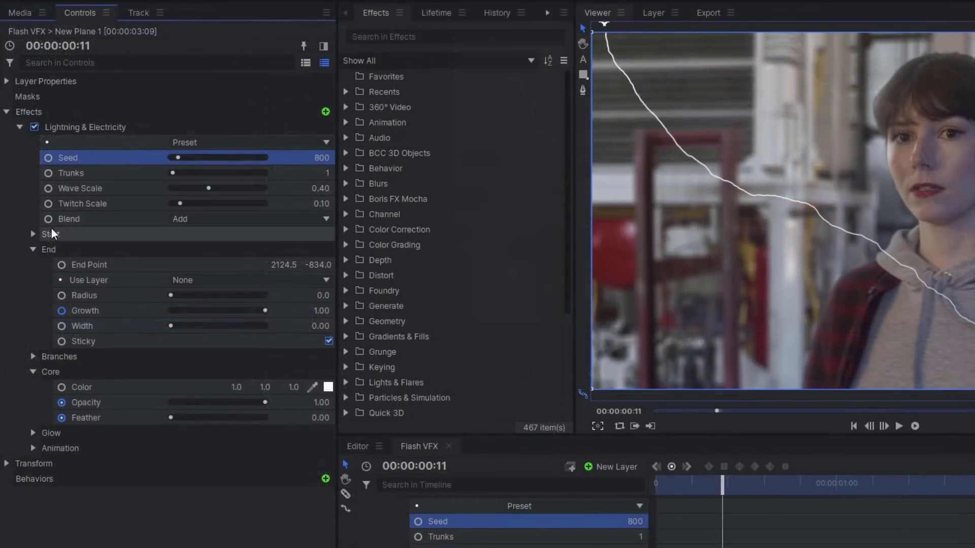
- Set the bolt's Start Width to 5.00
click(28, 196)
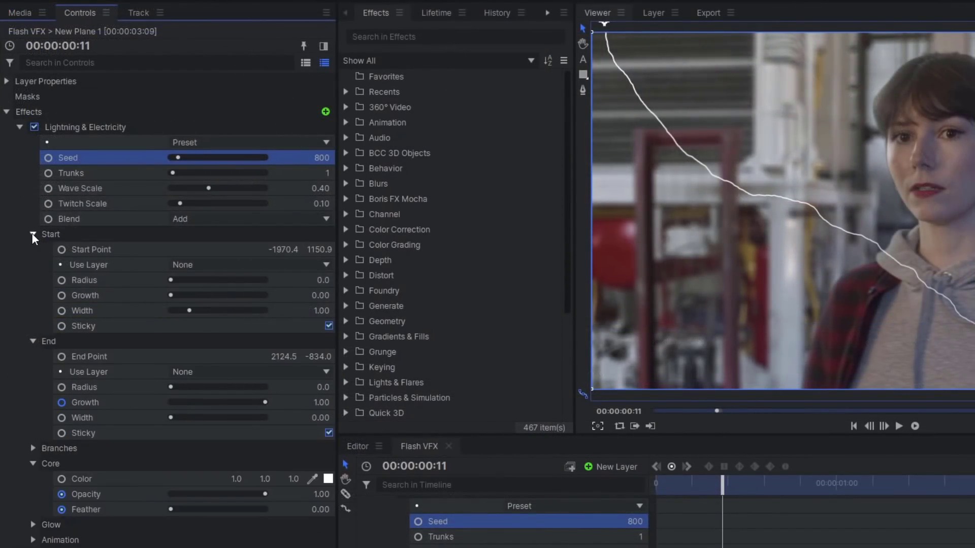
click(311, 313)
text(5)
key(Return)
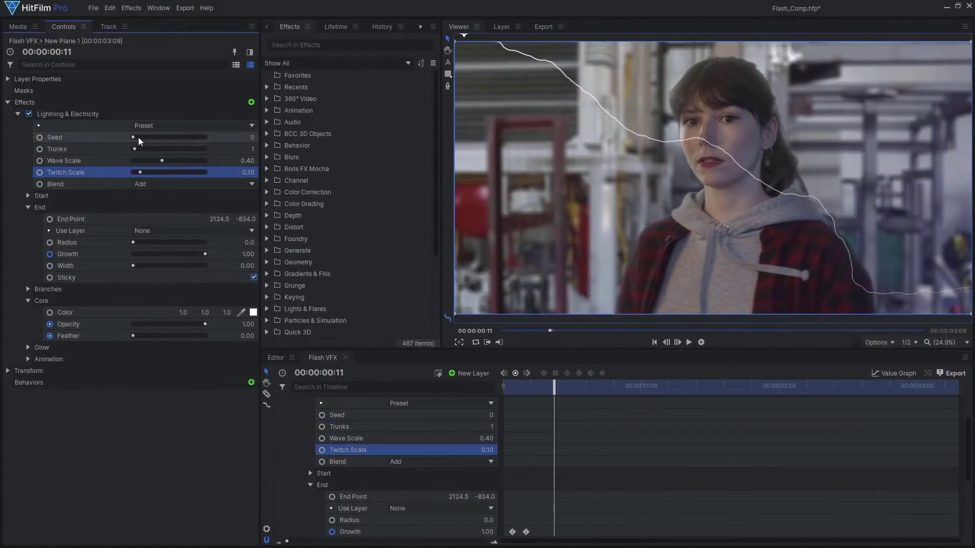
- Set Seed to 800, Wave Scale to 0.40 and Twitch Scale to 0.10
click(175, 162)
drag(136, 141, 136, 141)
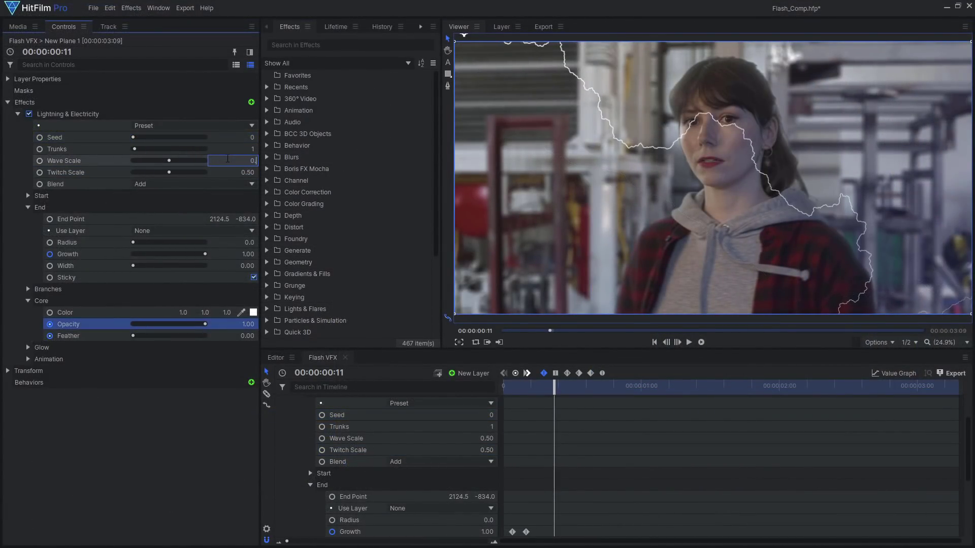
text(4)
key(Return)
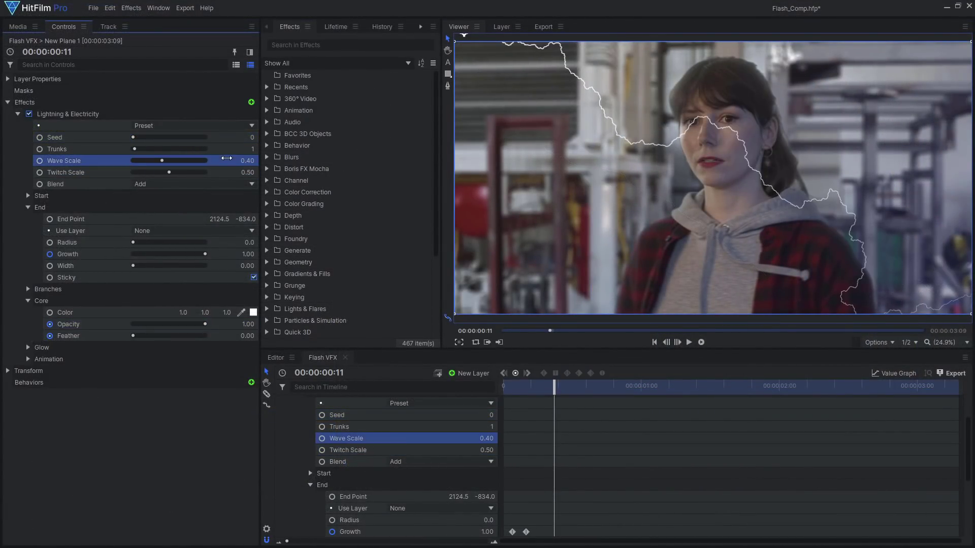
text(0.1)
key(Return)
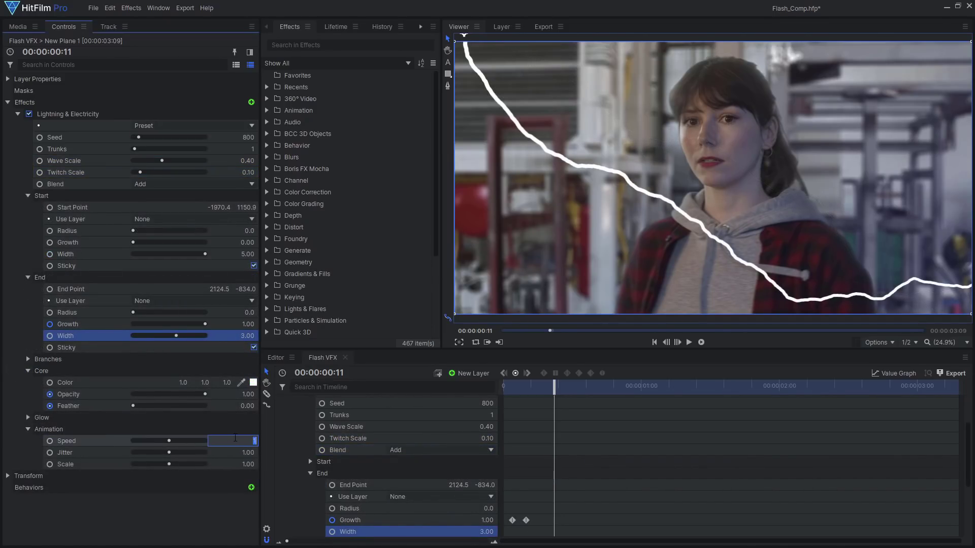
- Set animation Speed to 0.10 and Jitter to 0, then return the playhead to the start
click(235, 437)
text(0.1)
key(Return)
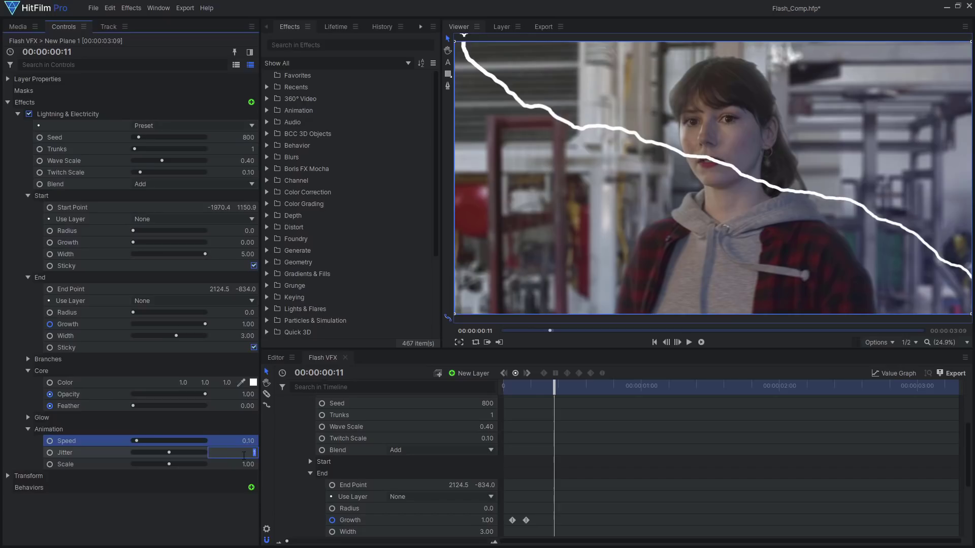
text(0)
key(Return)
mouse_move(553, 390)
mouse_down()
mouse_move(490, 394)
mouse_move(572, 394)
mouse_up()
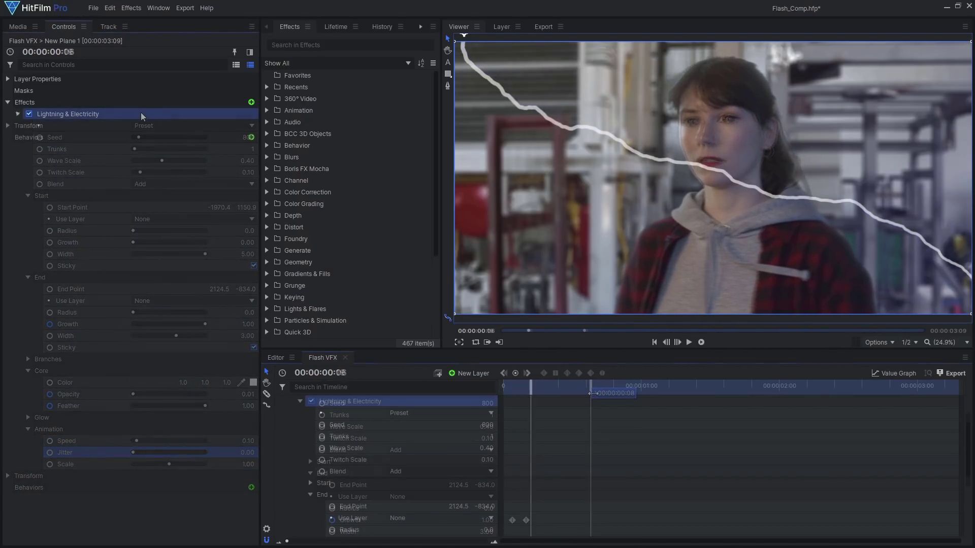
- Duplicate the Lightning & Electricity effect and give the copy Seed 3,400
right_click(141, 113)
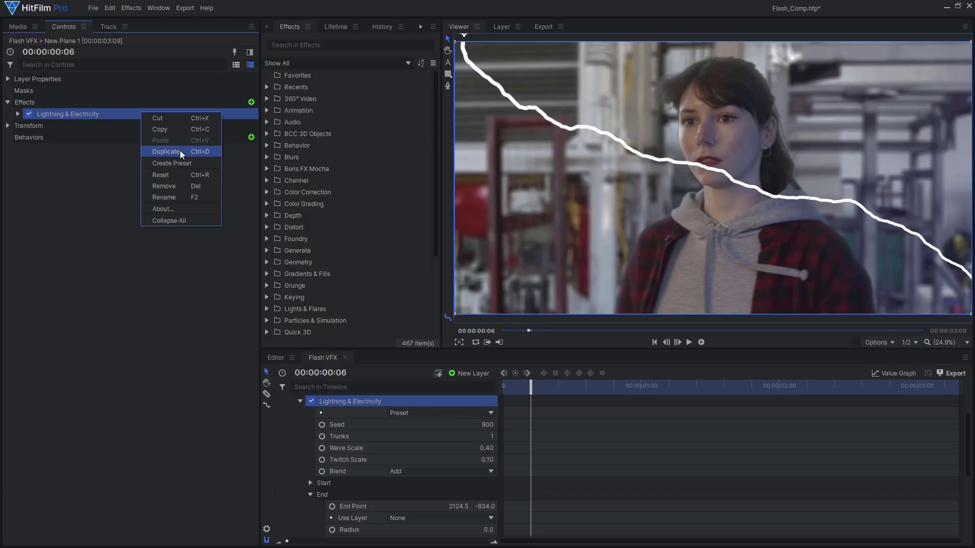
click(166, 152)
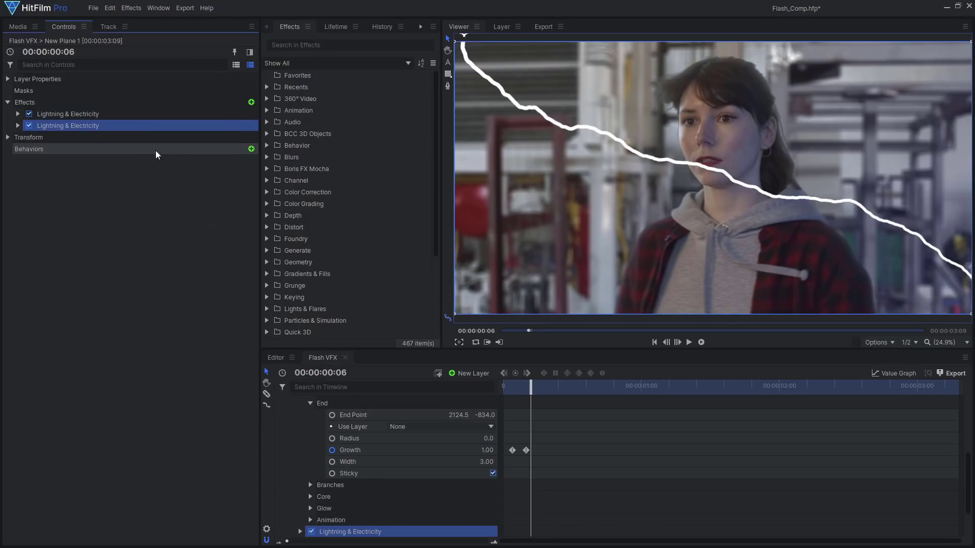
click(18, 126)
drag(156, 154, 159, 154)
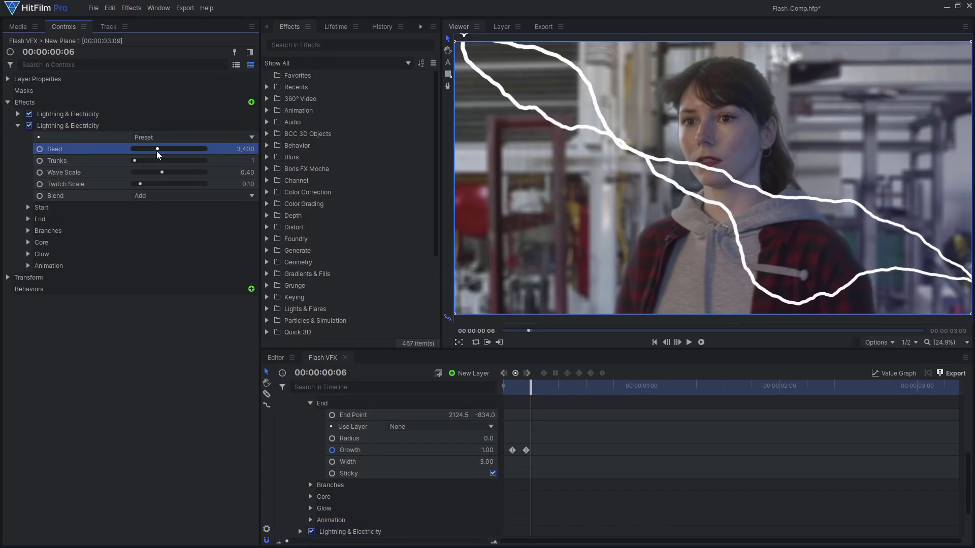
- Shift the core Opacity and Feather keyframes 13 frames later
click(28, 218)
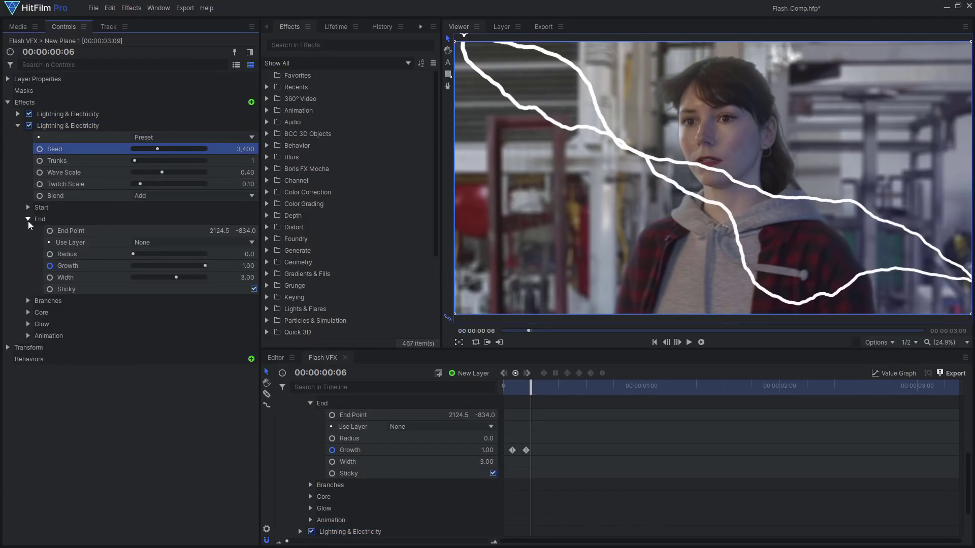
click(91, 265)
scroll(356, 482, down, 3)
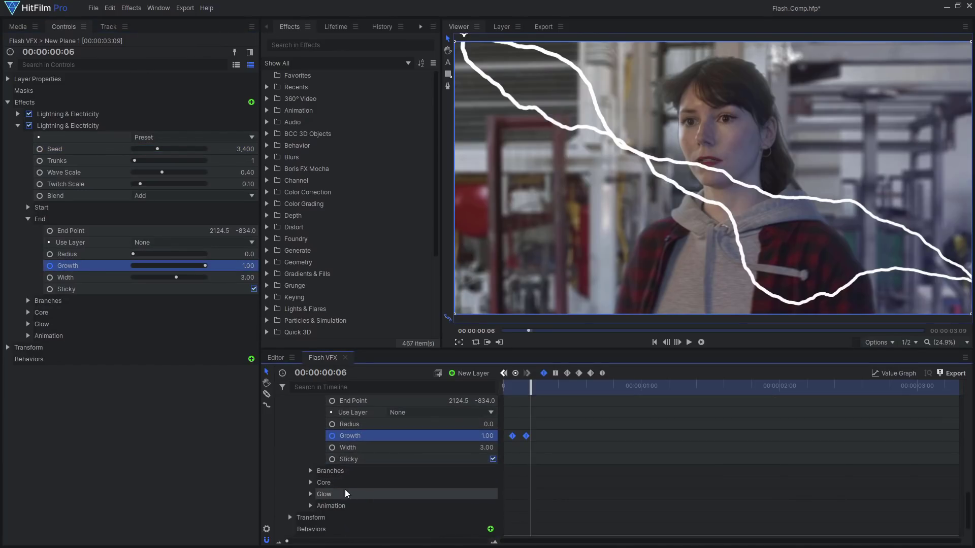
click(310, 482)
drag(554, 481, 587, 523)
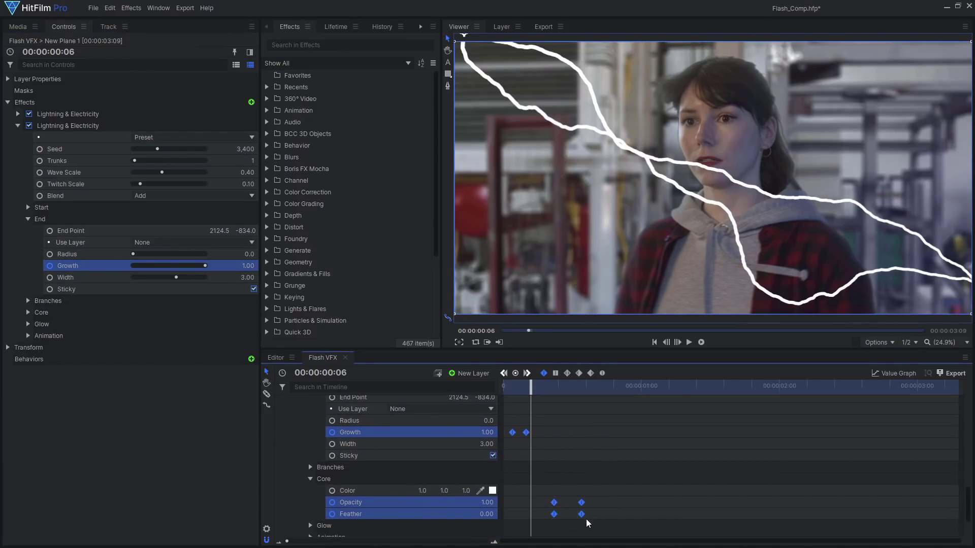
drag(594, 514, 627, 514)
drag(549, 405, 597, 412)
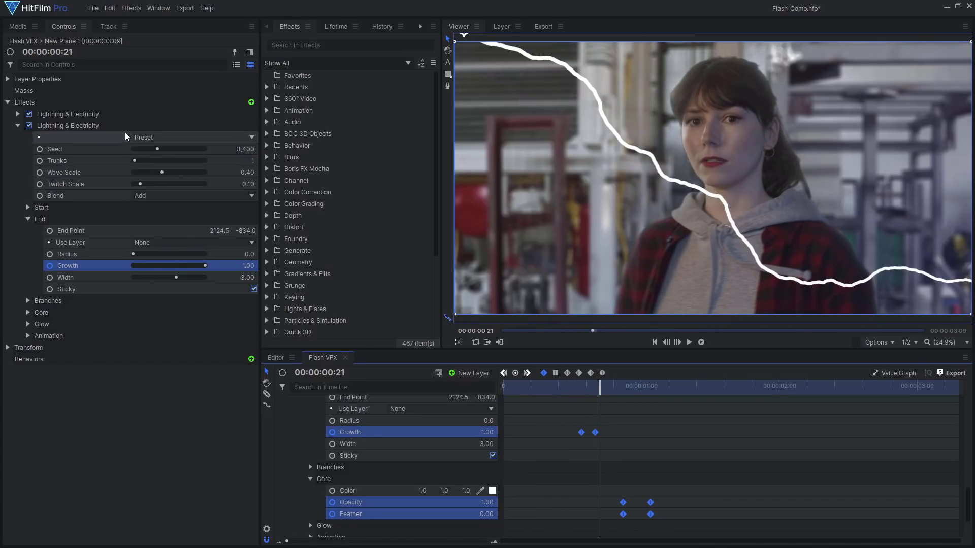
- Move the second bolt's End Point up-left to -156.8, -1292.1 and preview the strike
click(68, 126)
scroll(643, 168, down, 3)
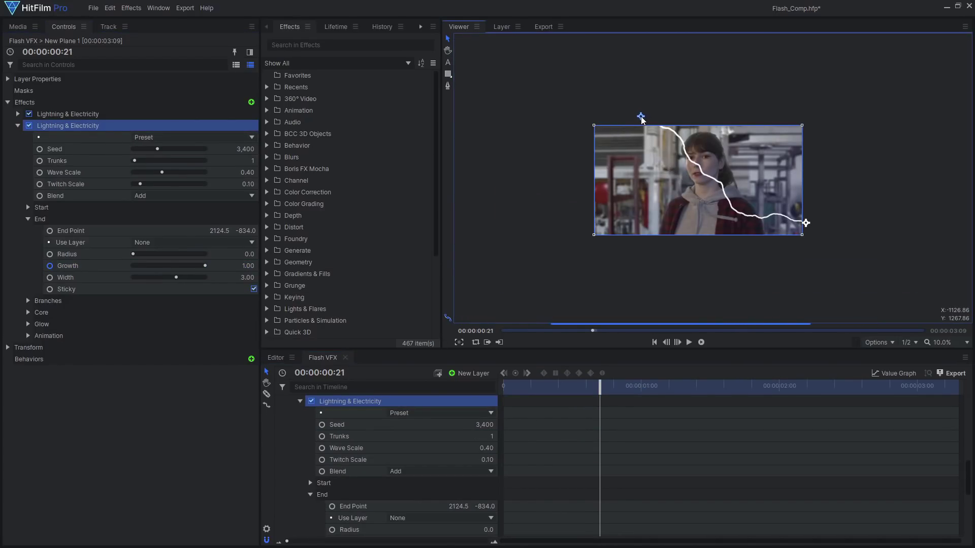
drag(698, 259, 689, 246)
drag(517, 389, 518, 389)
drag(519, 389, 566, 389)
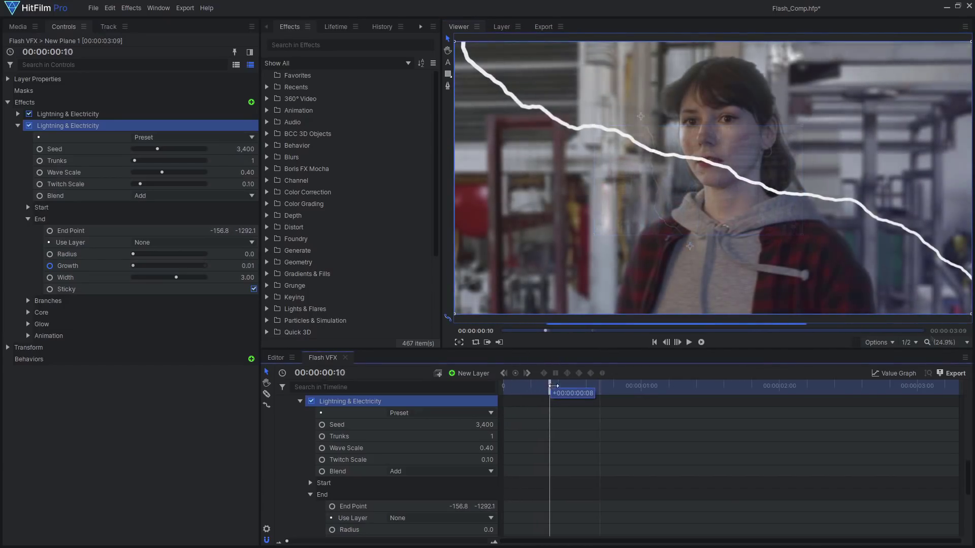
scroll(345, 437, up, 3)
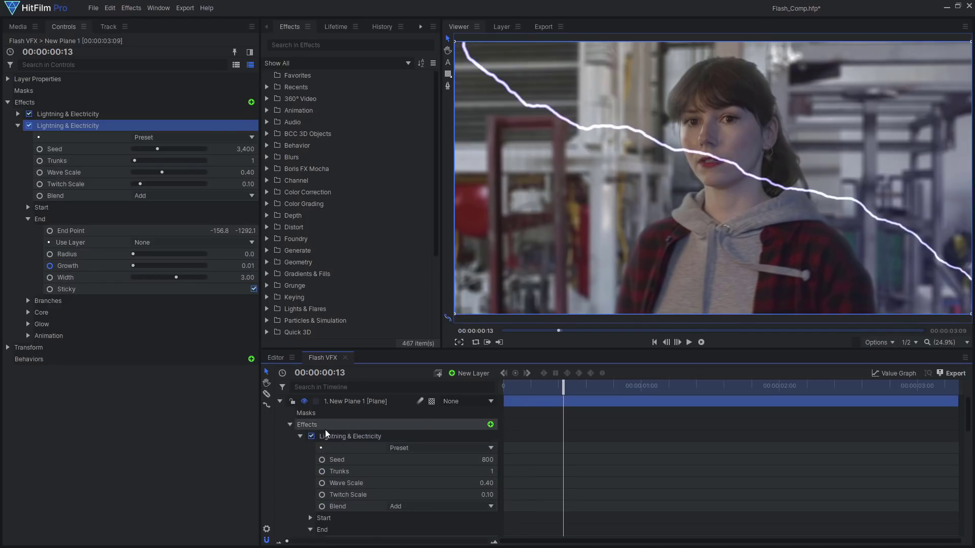
- Move the plane below Footage_Keyed and add Energy Distortion with 20 px Distortion
click(280, 402)
drag(353, 406, 359, 416)
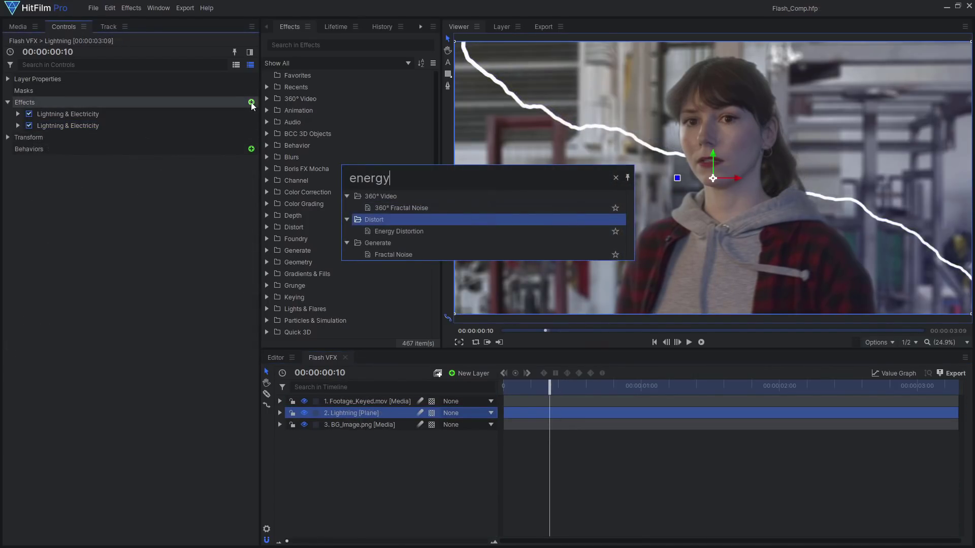
key(Down)
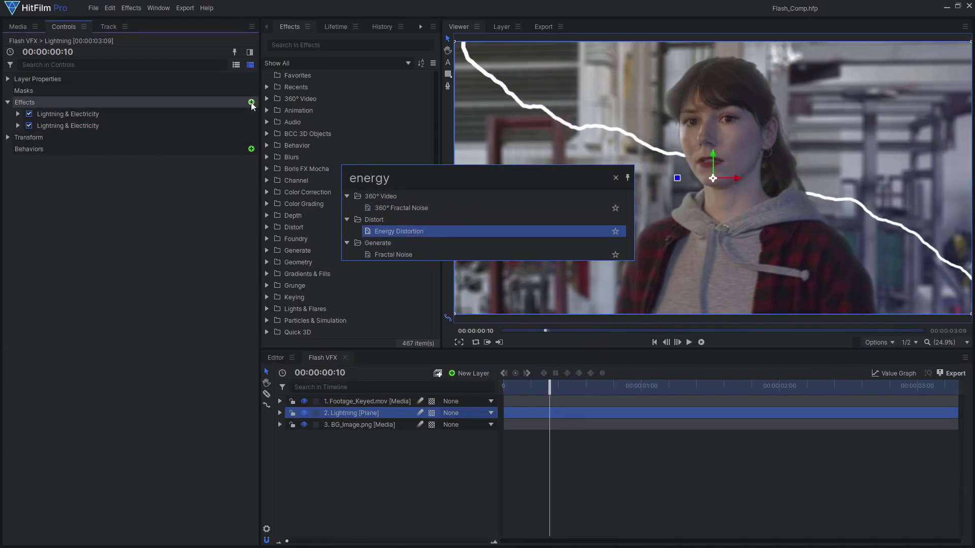
key(Return)
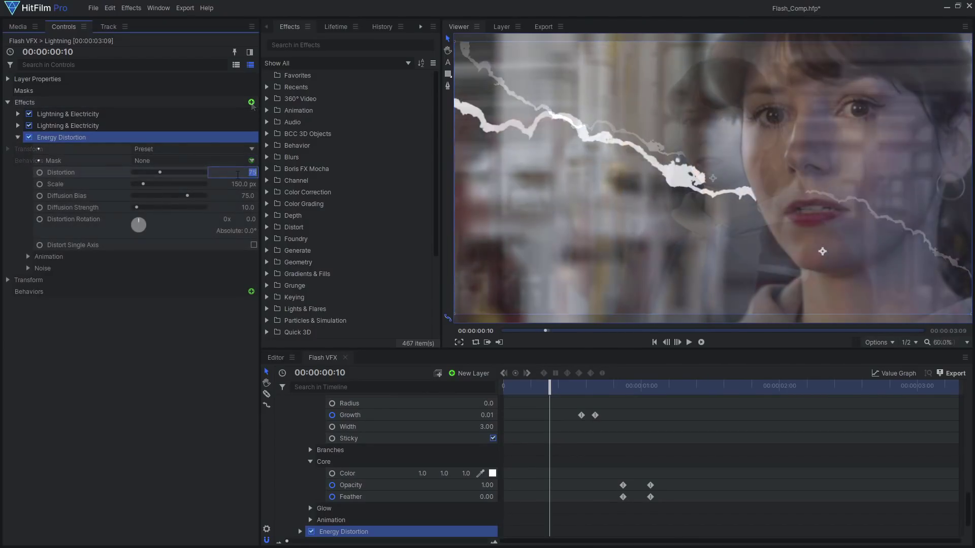
text(20)
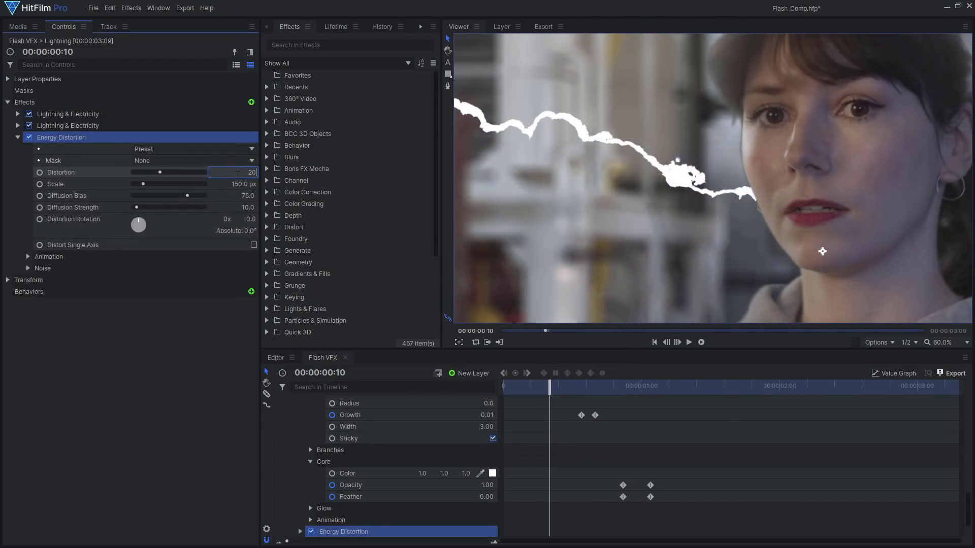
key(Return)
click(29, 138)
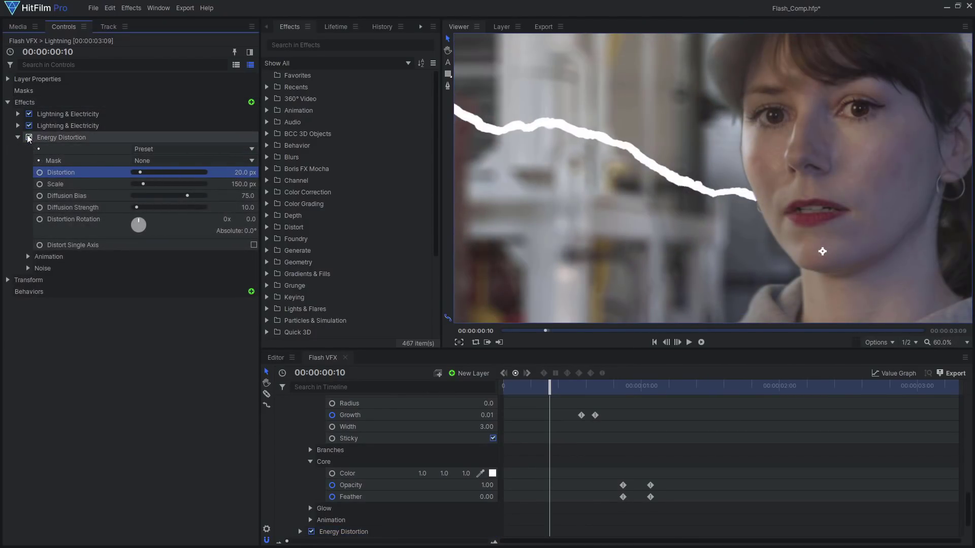
click(29, 138)
- Add Zoom Blur to the lightning layer and set its centre point
click(251, 102)
text(zoom)
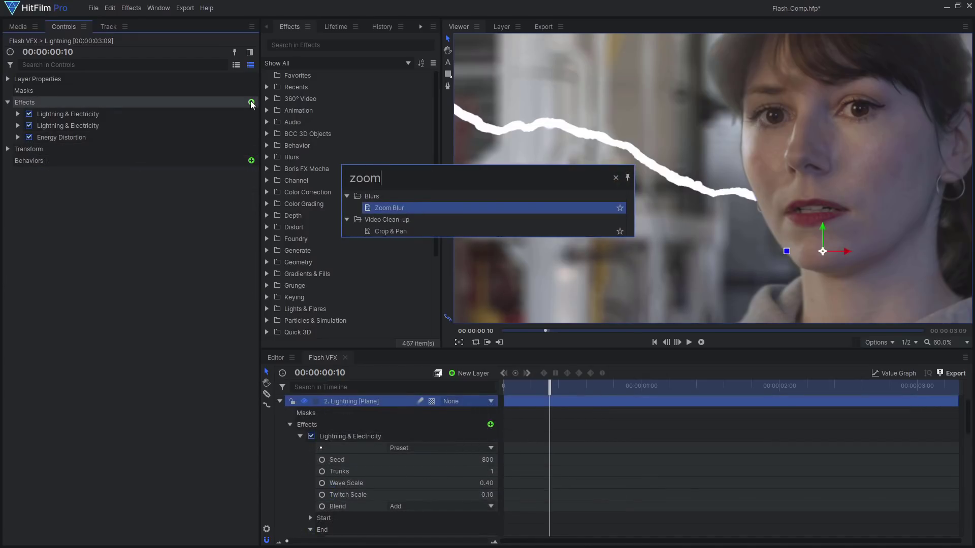
key(Return)
click(18, 149)
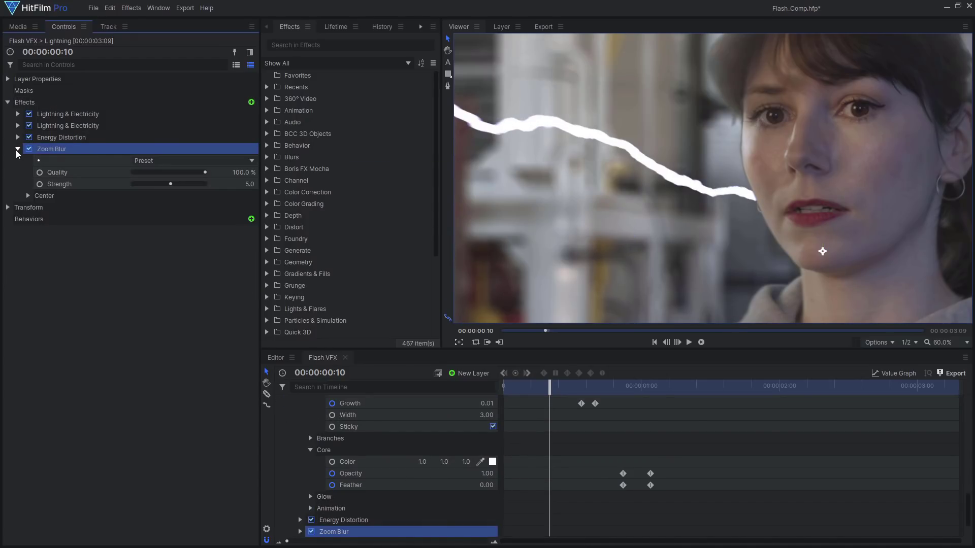
click(27, 196)
click(36, 195)
scroll(758, 216, down, 2)
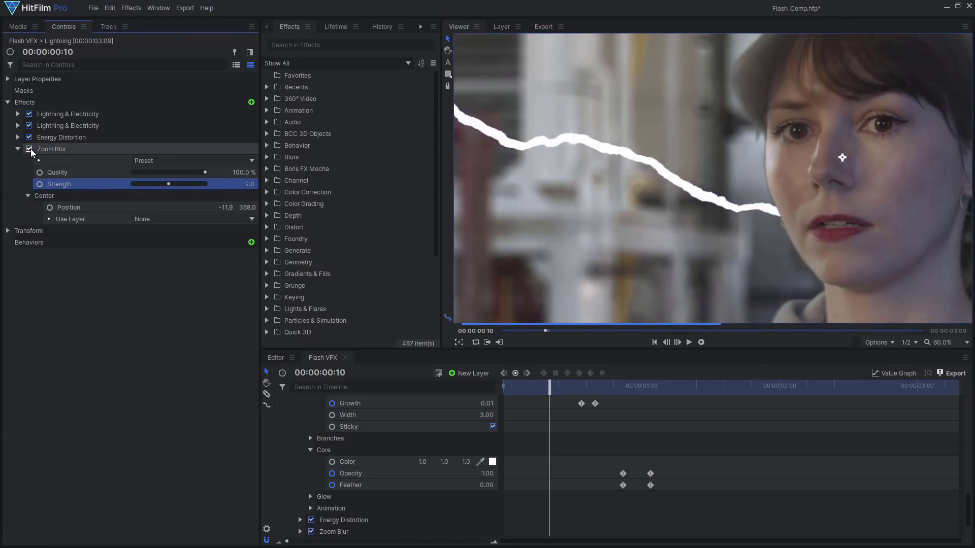
click(30, 149)
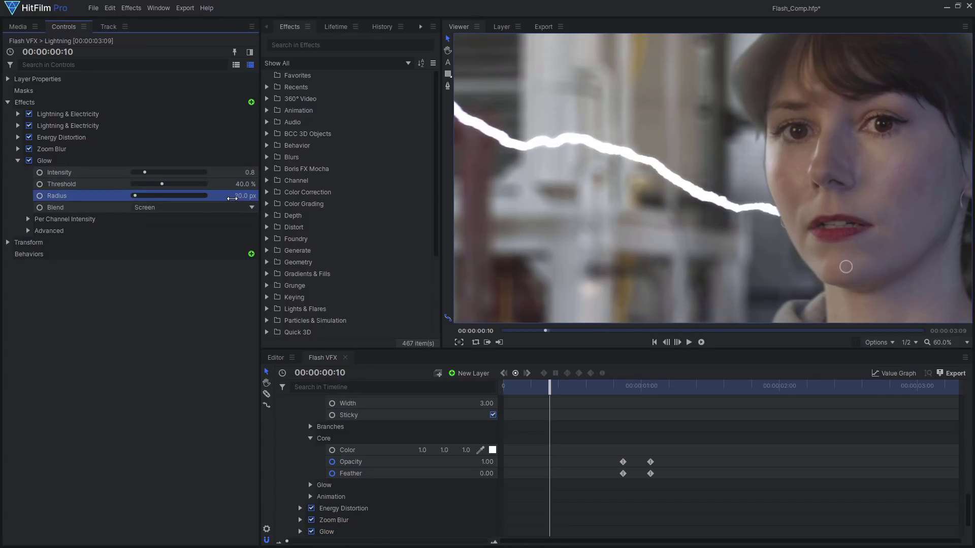
- Set the Glow blend mode to Add and its red intensity to 0
click(228, 207)
click(206, 246)
click(28, 219)
drag(169, 231, 87, 235)
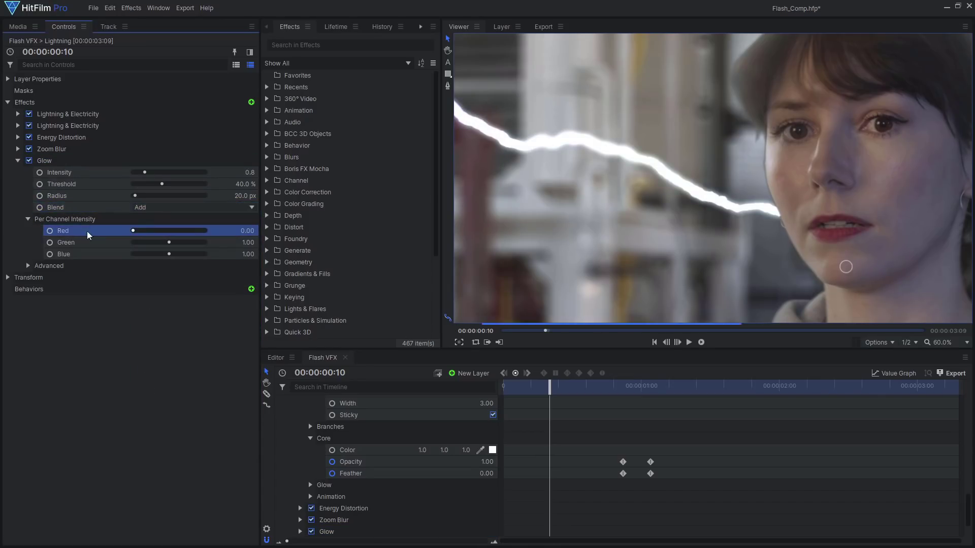
- Duplicate the Glow and enlarge the second glow's radius
click(17, 161)
key(ctrl+d)
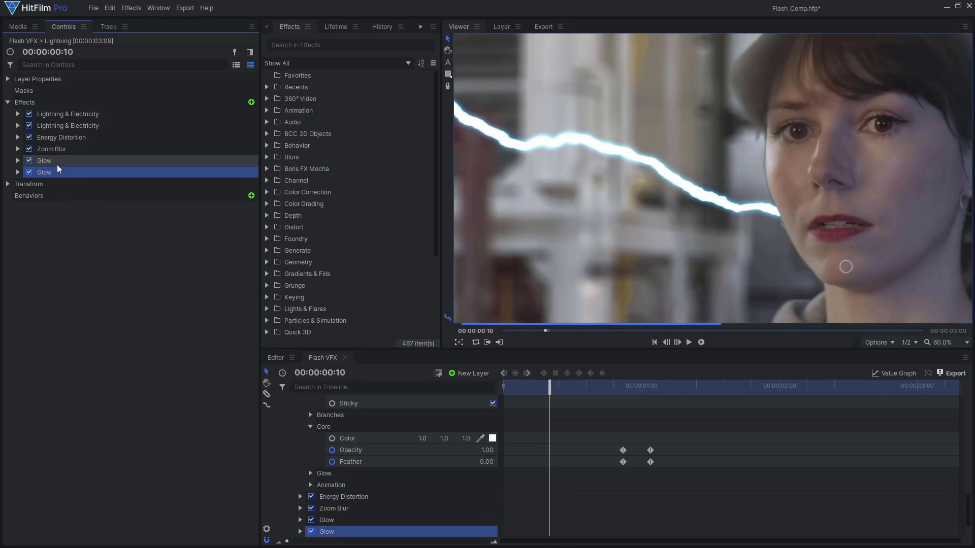
click(17, 172)
drag(224, 208, 229, 207)
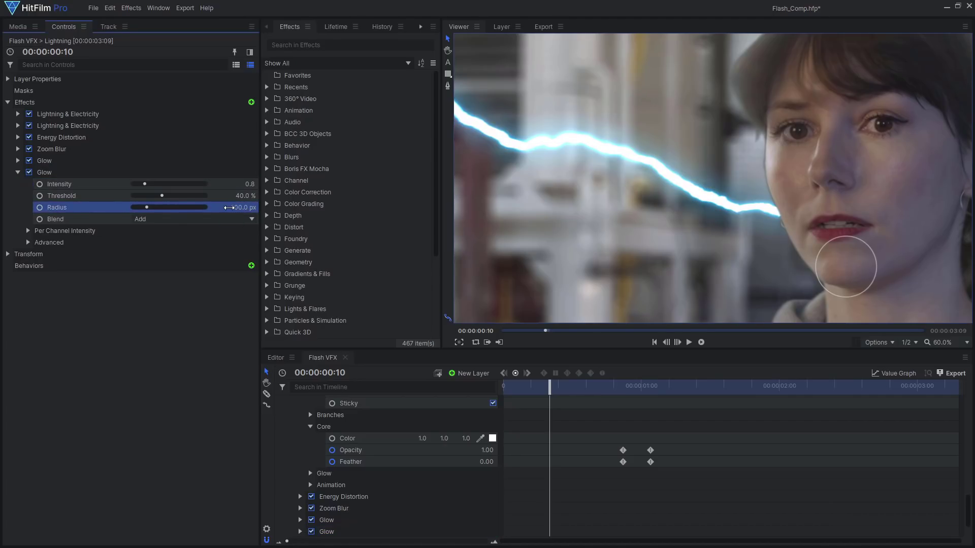
- Duplicate the second Glow into a third with Radius 200
click(28, 230)
click(56, 254)
click(18, 172)
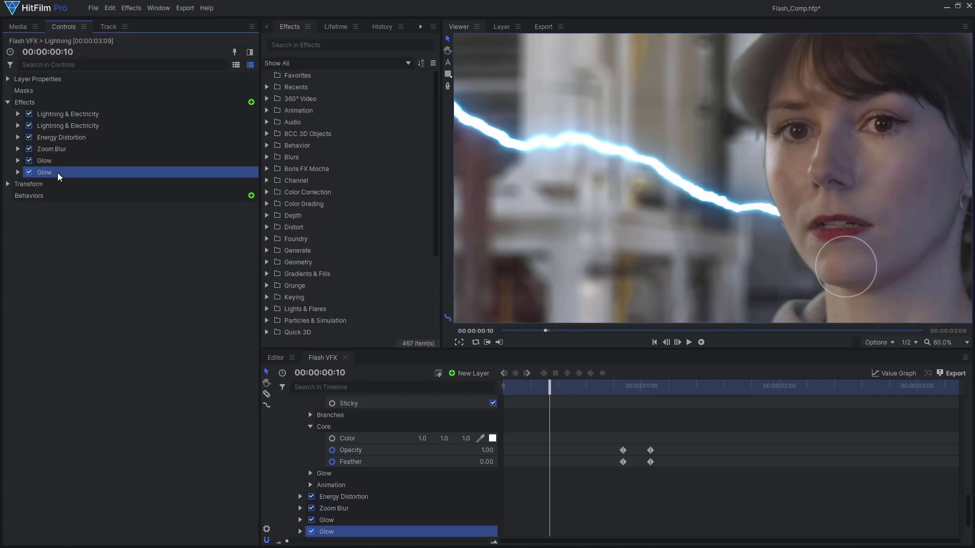
key(ctrl+d)
click(18, 183)
text(200)
key(Return)
click(121, 139)
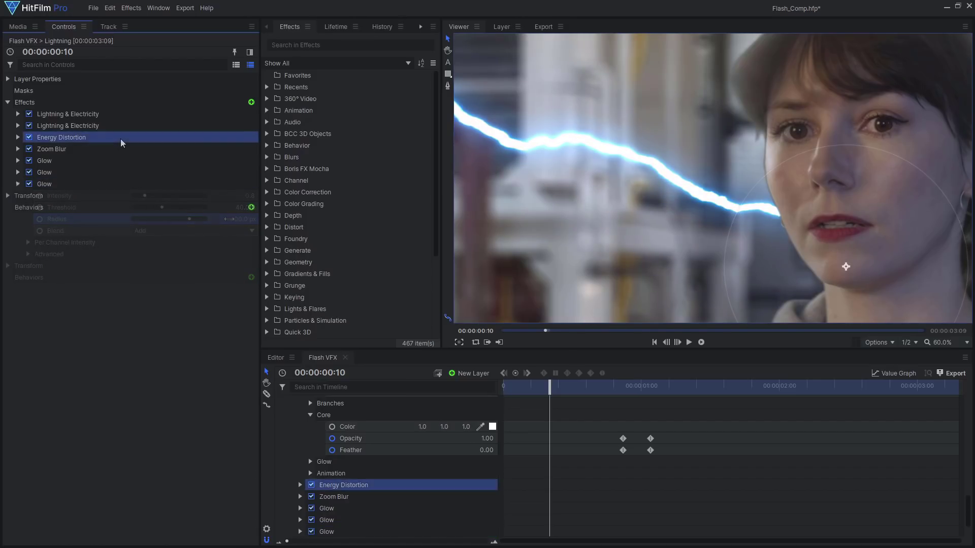
- Duplicate Energy Distortion, move the copy to the bottom, and set its Scale to 400 px
key(ctrl+d)
drag(110, 149, 67, 200)
click(18, 195)
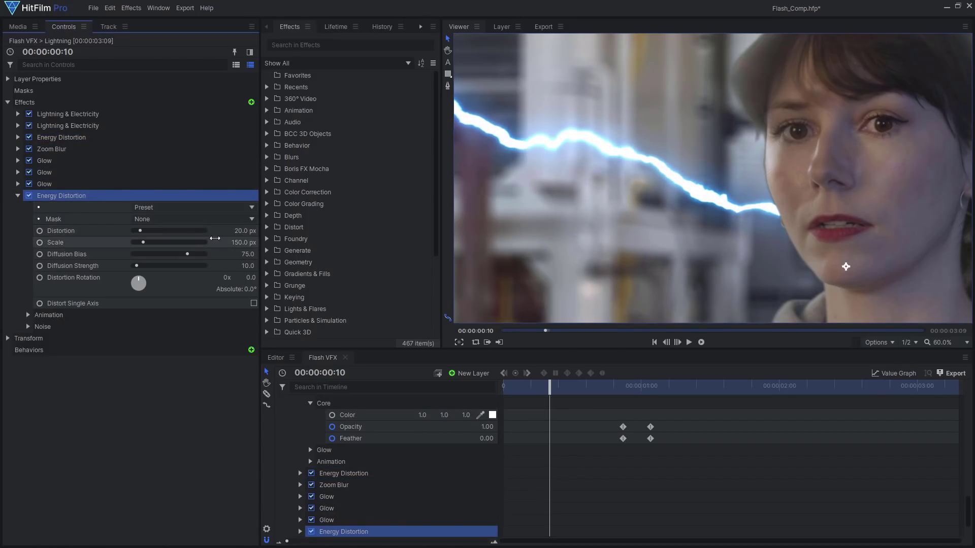
drag(215, 238, 244, 238)
click(29, 196)
click(18, 196)
- Add a Diffuse effect and increase its radius
click(251, 103)
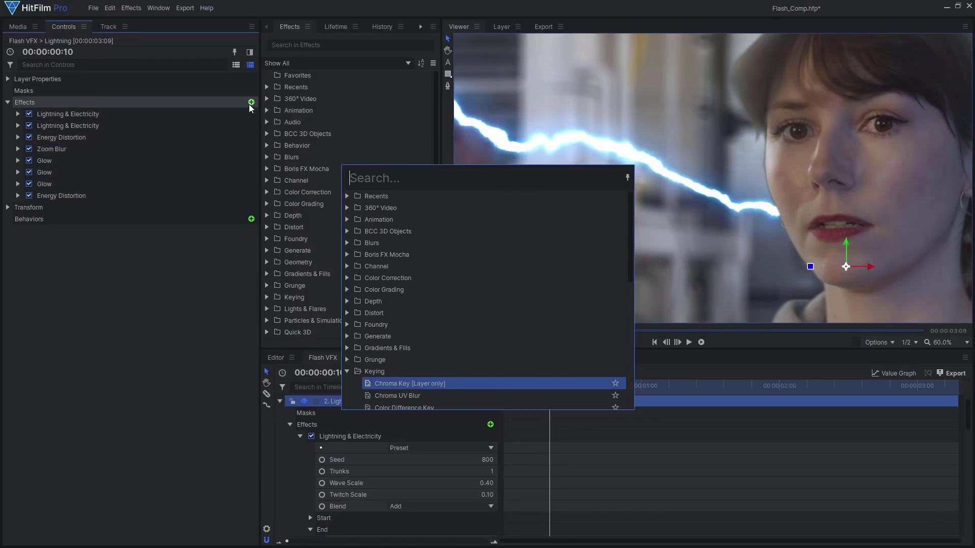
text(diffus)
key(Return)
click(17, 207)
drag(236, 231, 239, 232)
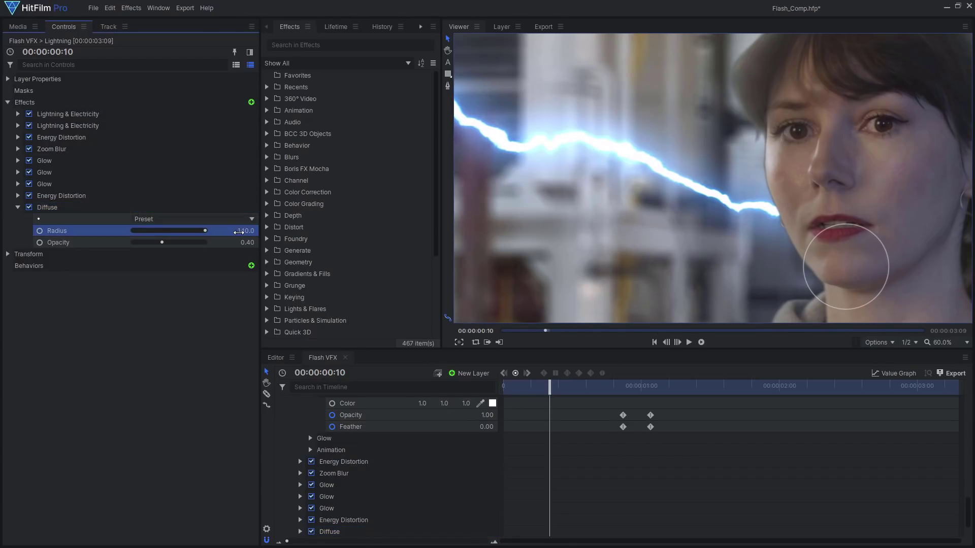
click(18, 207)
- Add Heat Distortion with its diffusion strength lowered to 30
click(251, 102)
text(heat)
key(Return)
click(17, 219)
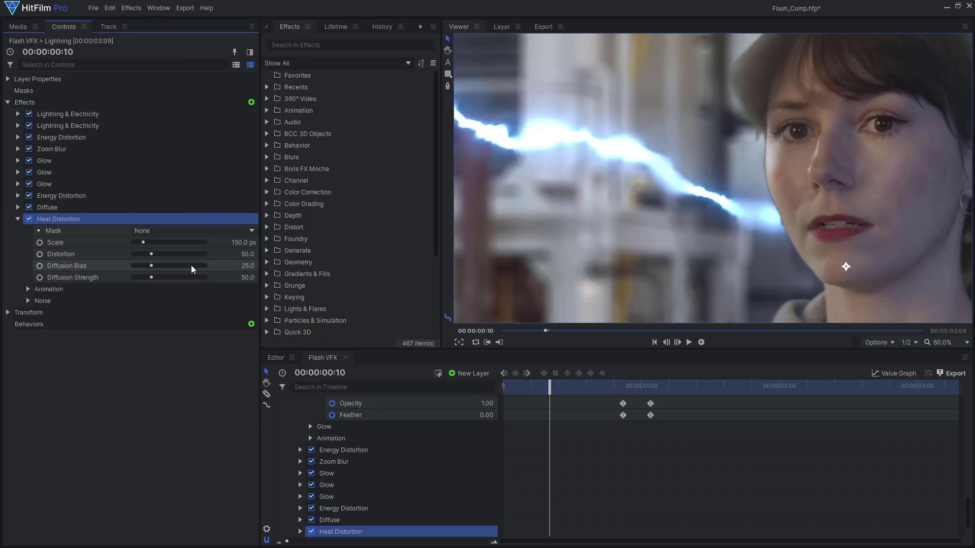
drag(248, 278, 240, 277)
click(29, 219)
click(29, 219)
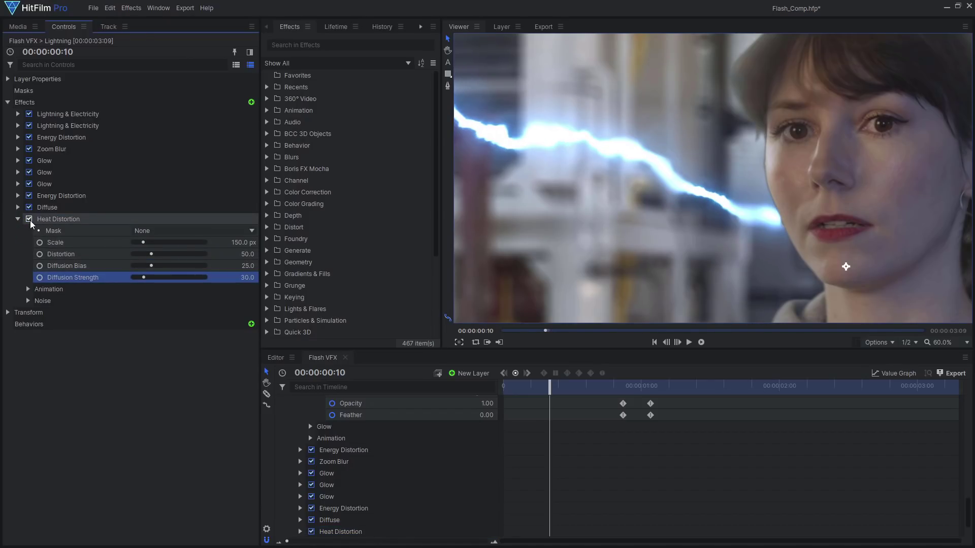
click(18, 219)
- Duplicate the Zoom Blur and move the copy to the bottom of the stack
click(63, 150)
key(ctrl+d)
drag(63, 161, 55, 235)
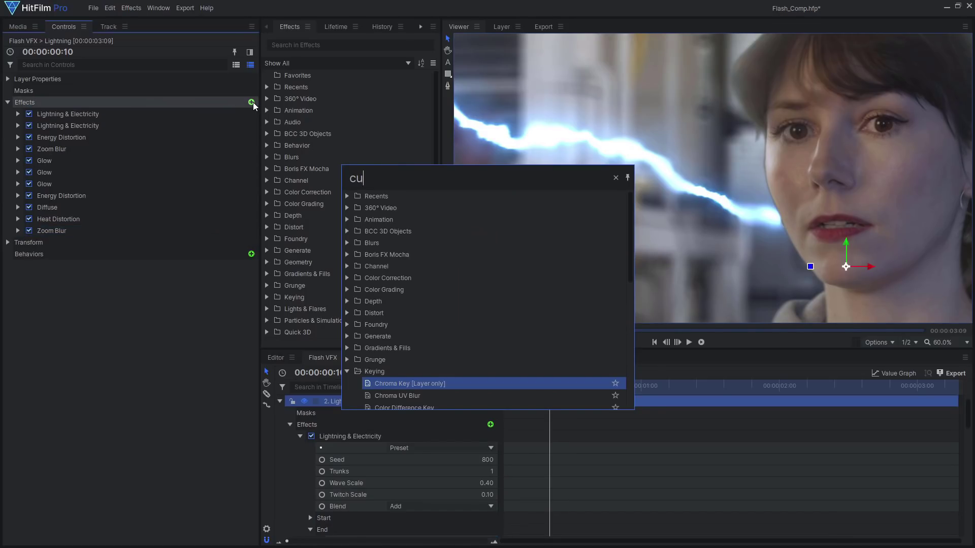
- Add Curves and lower the curve's top point to dim the lightning
key(Return)
click(18, 242)
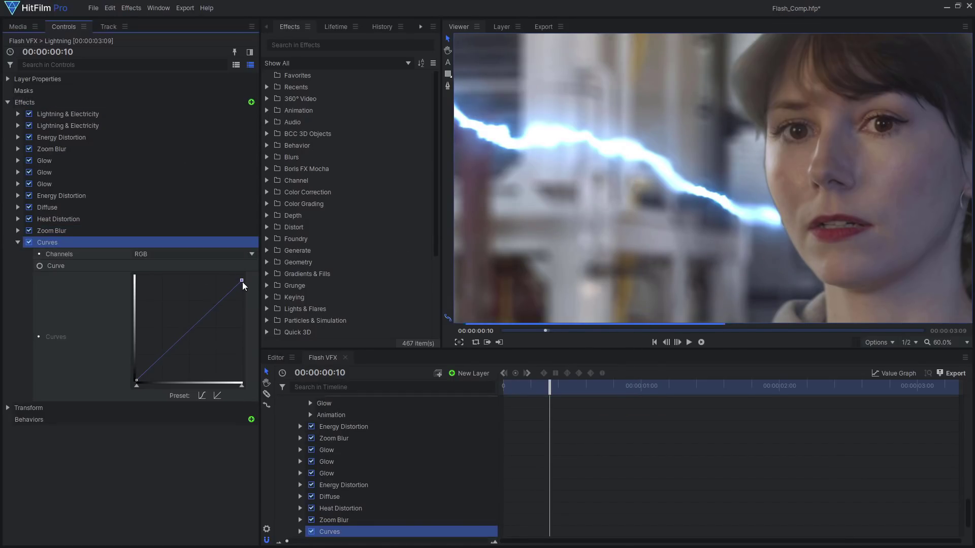
drag(243, 286, 246, 298)
click(29, 243)
click(28, 243)
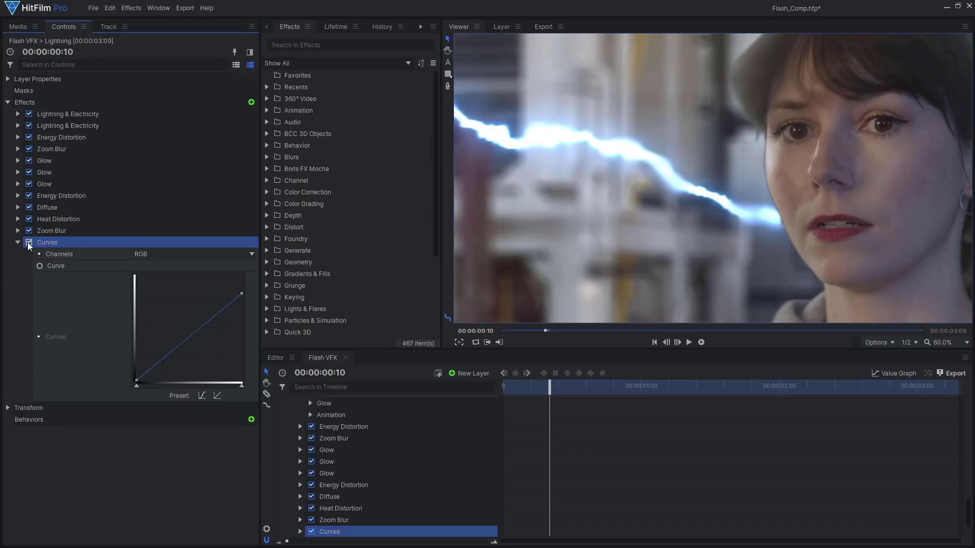
click(18, 242)
- Add a Chromatic Aberration effect to the lightning layer
click(250, 102)
text(chroma)
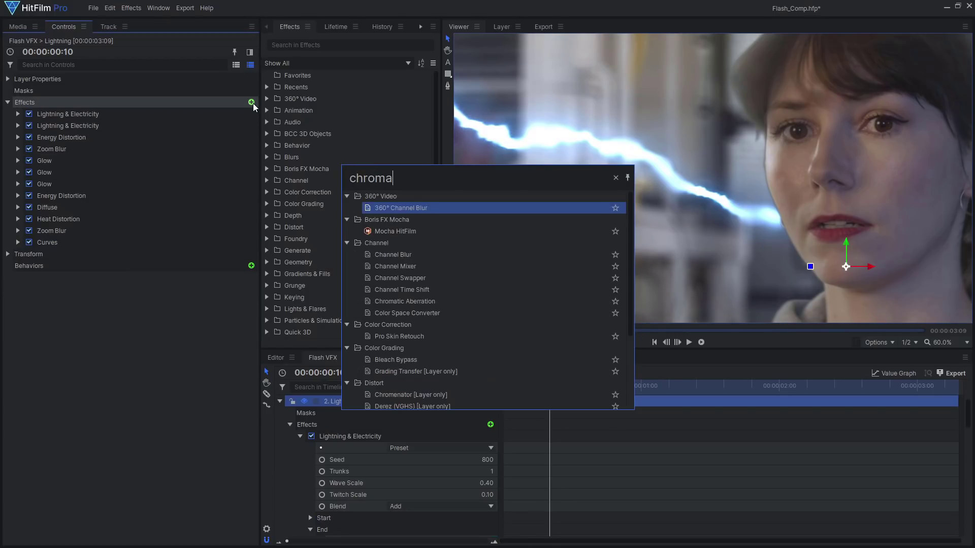
key(Return)
click(18, 253)
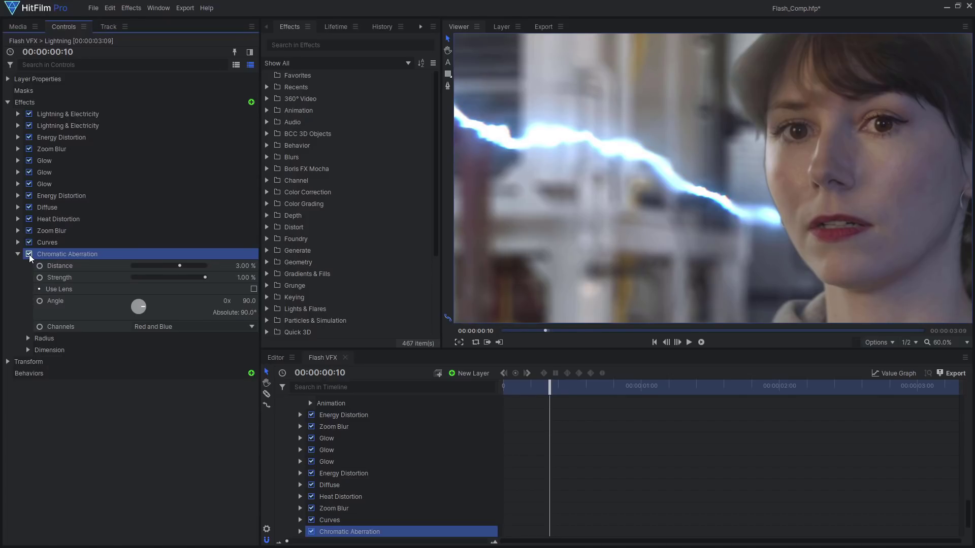
- Set the first Energy Distortion's Wind Speed to 0
click(19, 254)
click(29, 257)
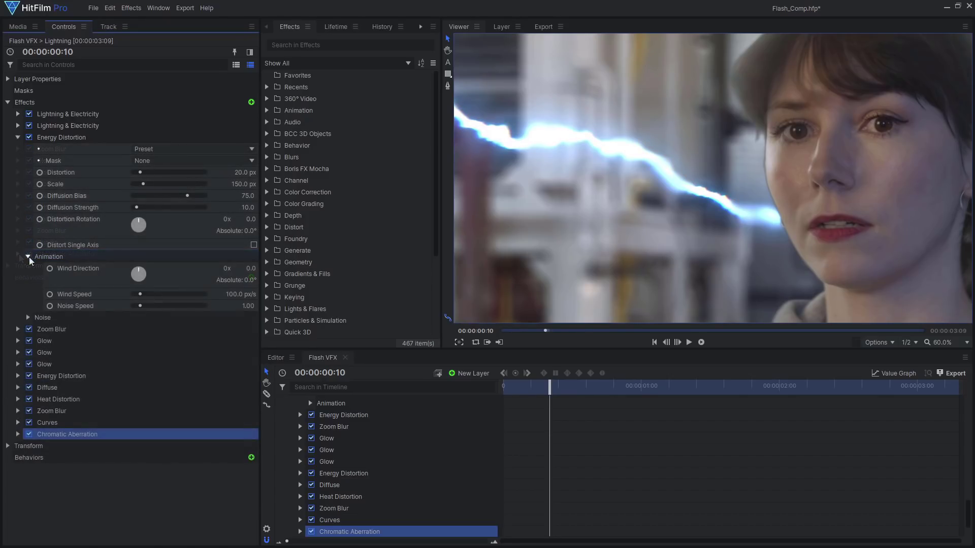
drag(138, 294, 87, 294)
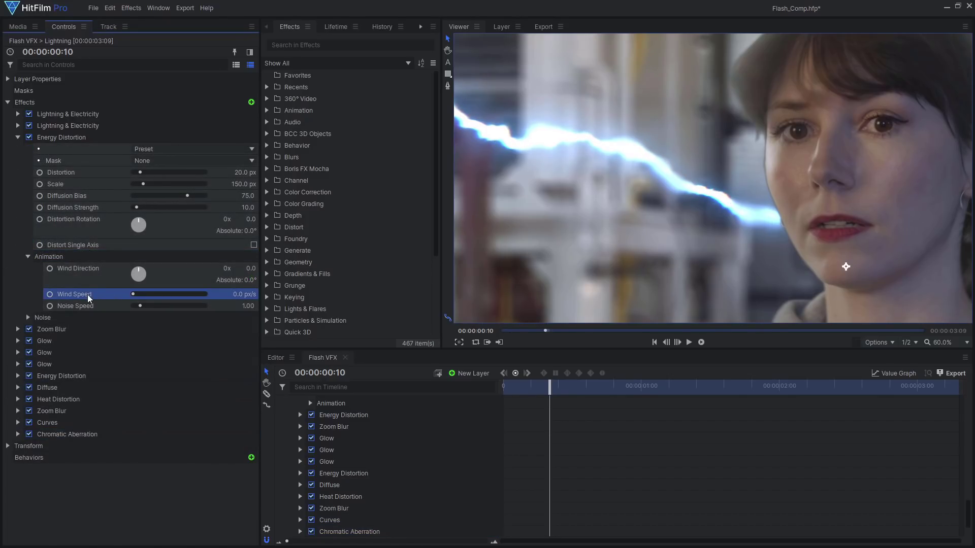
click(238, 305)
text(0.)
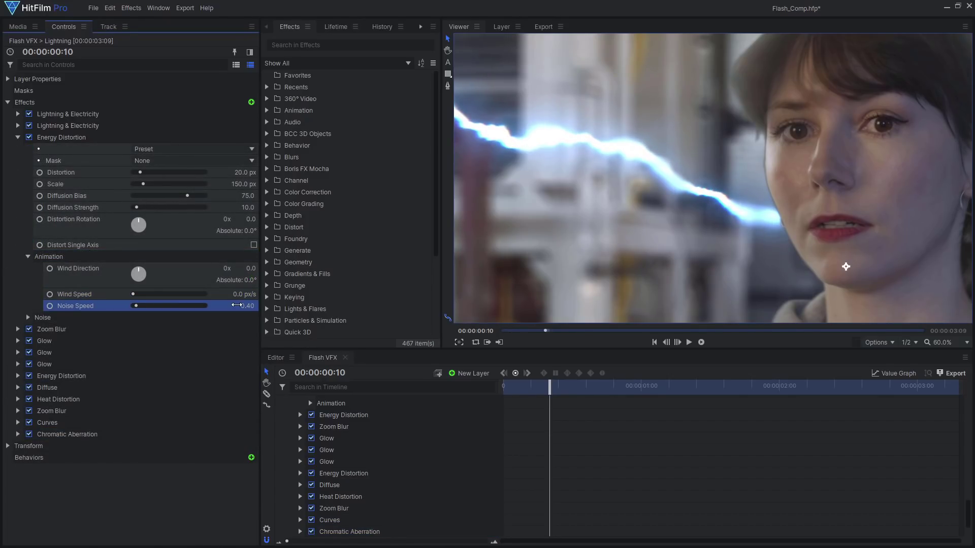
- Set the second Energy Distortion's Noise Speed to 0.2
click(17, 137)
click(17, 195)
click(28, 314)
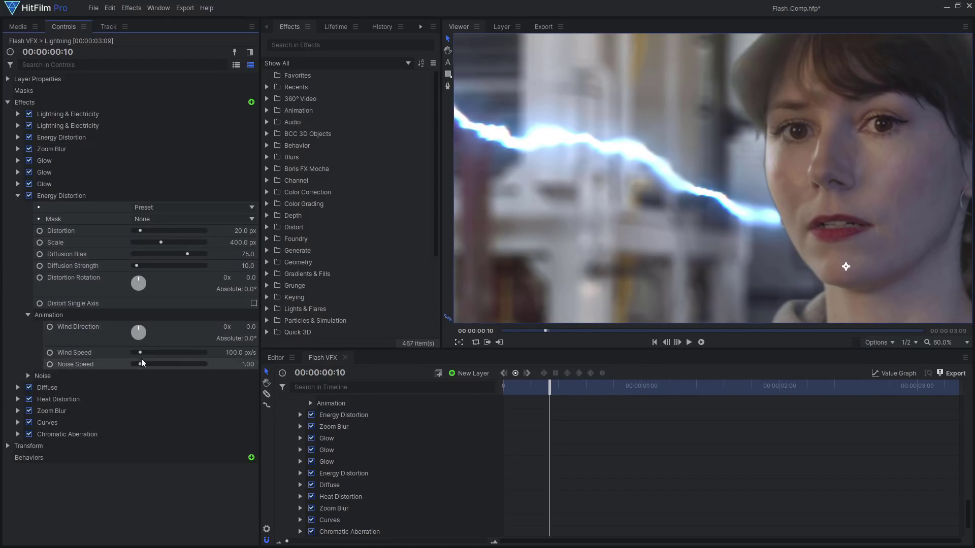
click(246, 369)
text(0.2)
key(Return)
- Reveal Heat Distortion's animation settings, then toggle the glow and distortion effects to compare, leaving them on
click(18, 196)
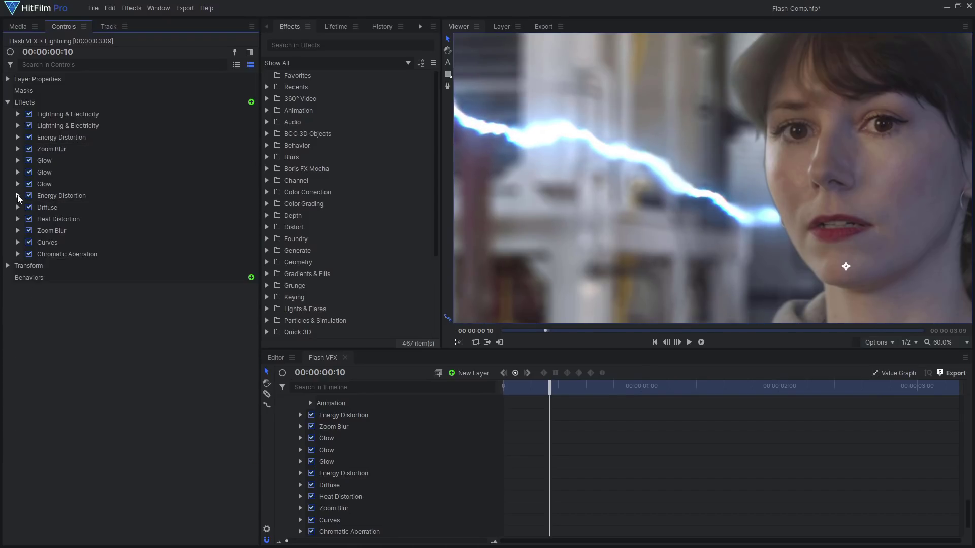
click(18, 219)
click(28, 289)
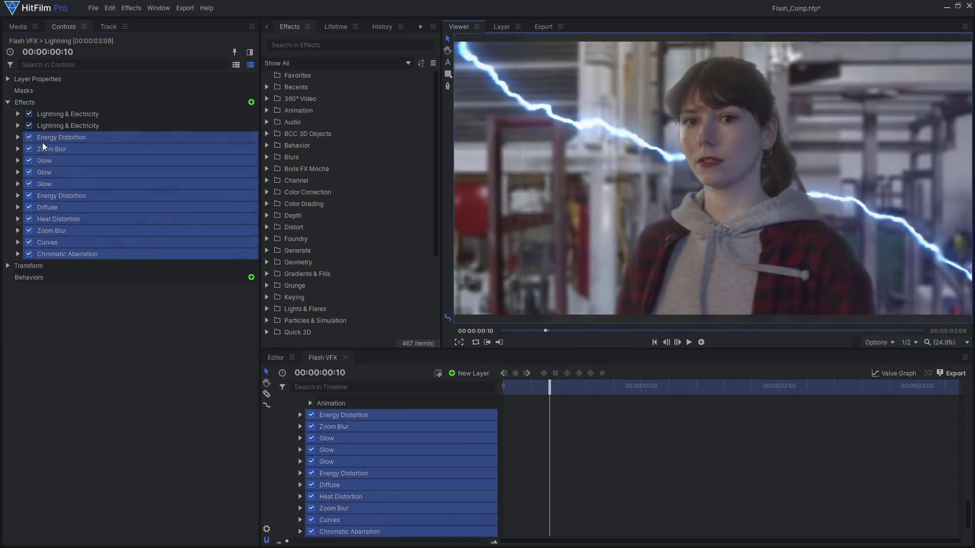
click(30, 137)
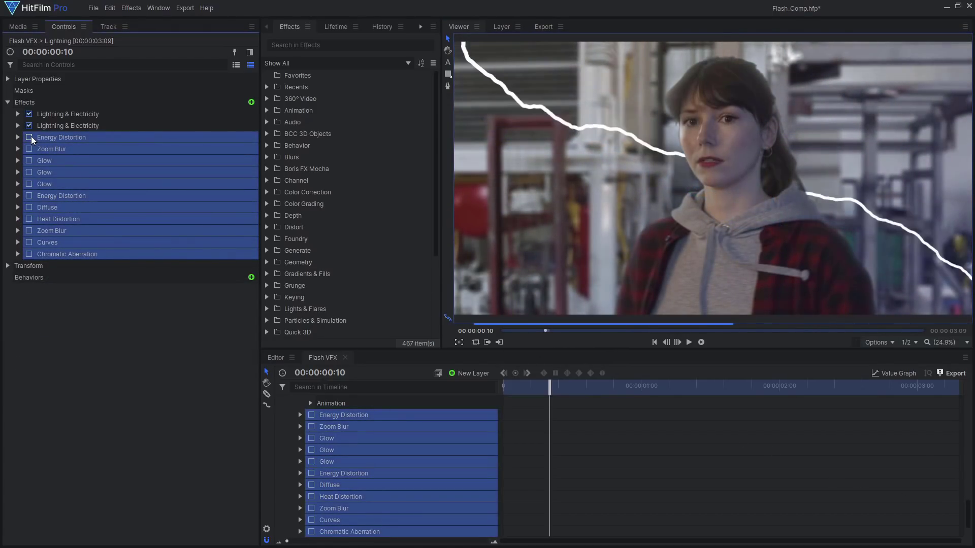
click(31, 136)
click(30, 136)
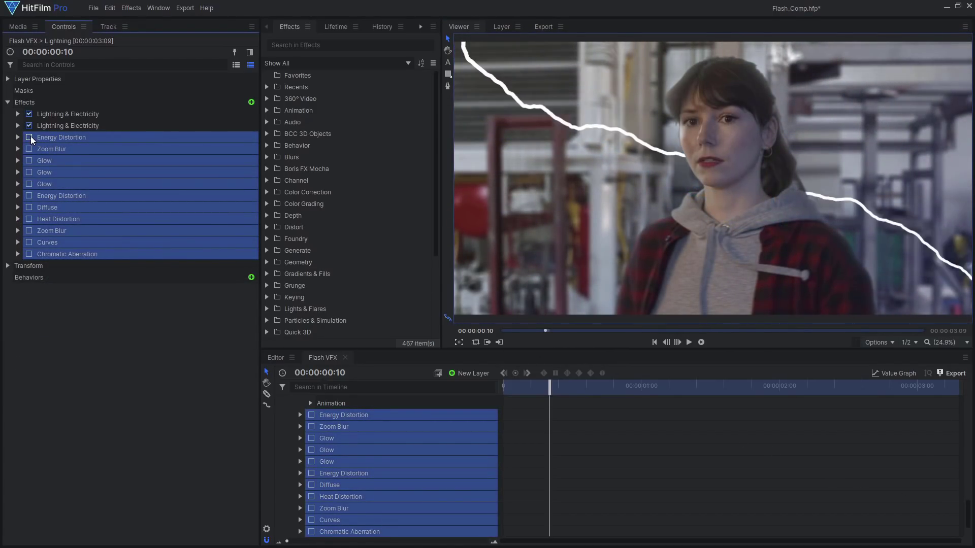
click(30, 136)
- Play the composite from the start to preview the lightning flash
click(689, 342)
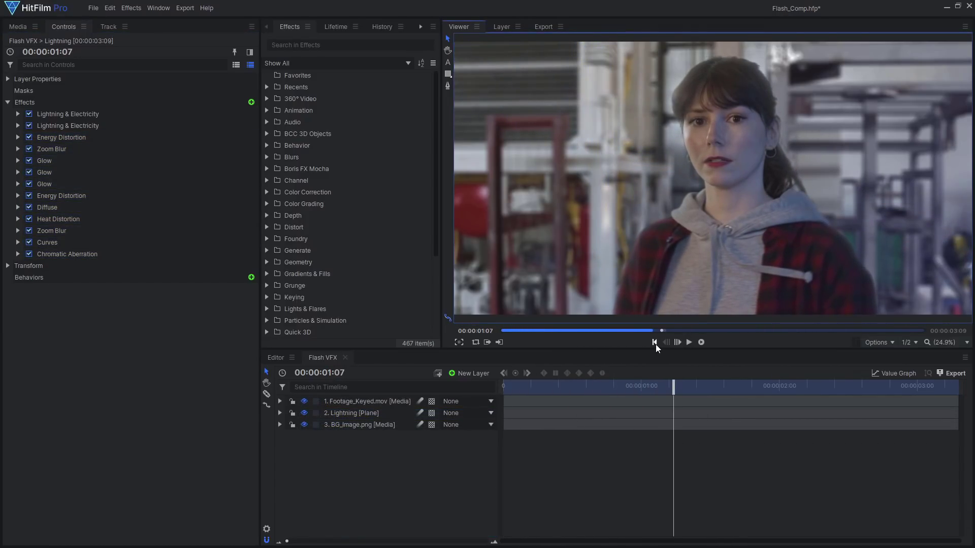
click(655, 343)
click(688, 343)
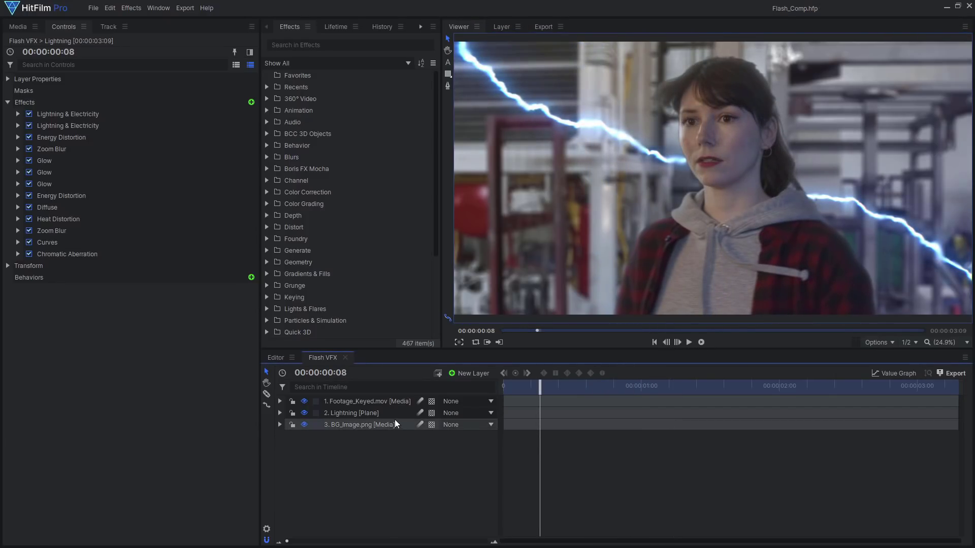
- Convert the Lightning layer into its own composite shot, moving its effects with the layer
click(392, 416)
right_click(392, 415)
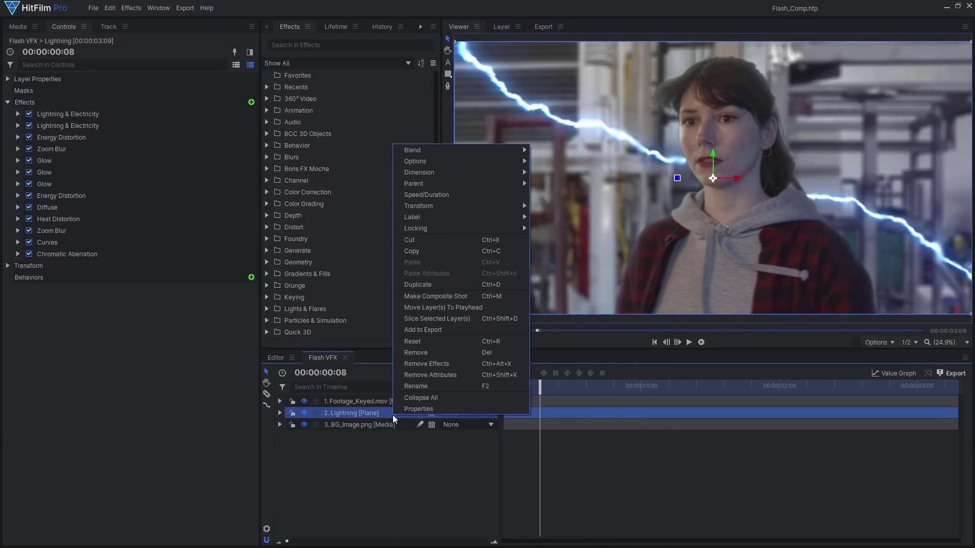
click(450, 318)
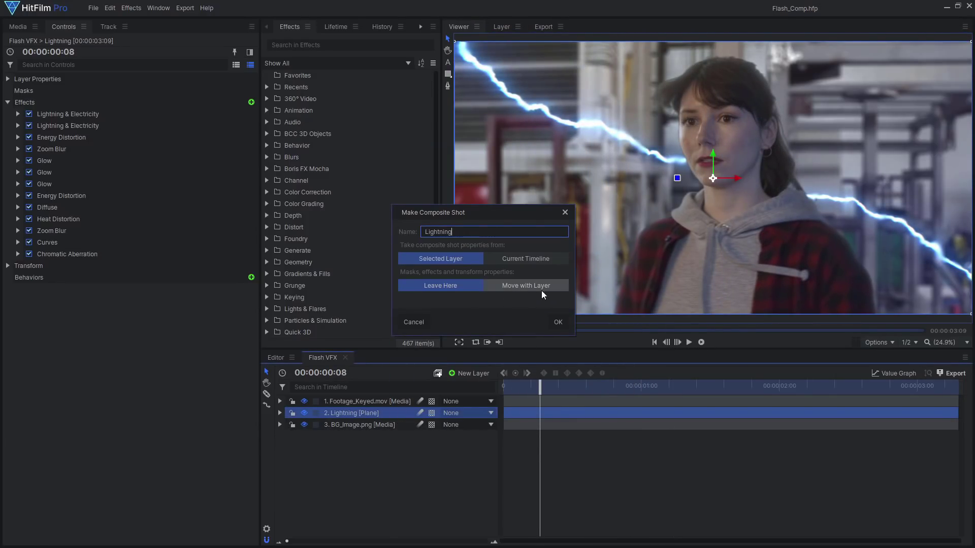
click(558, 288)
click(559, 318)
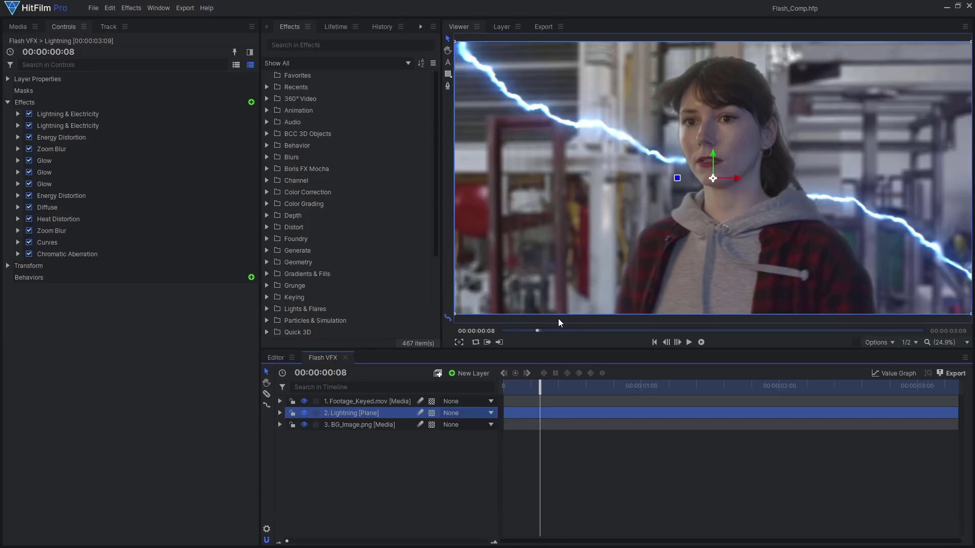
- Create a new Lightning Blur composite shot and place the Lightning composite inside it
mouse_move(539, 384)
mouse_down()
mouse_move(522, 382)
mouse_move(535, 384)
mouse_up()
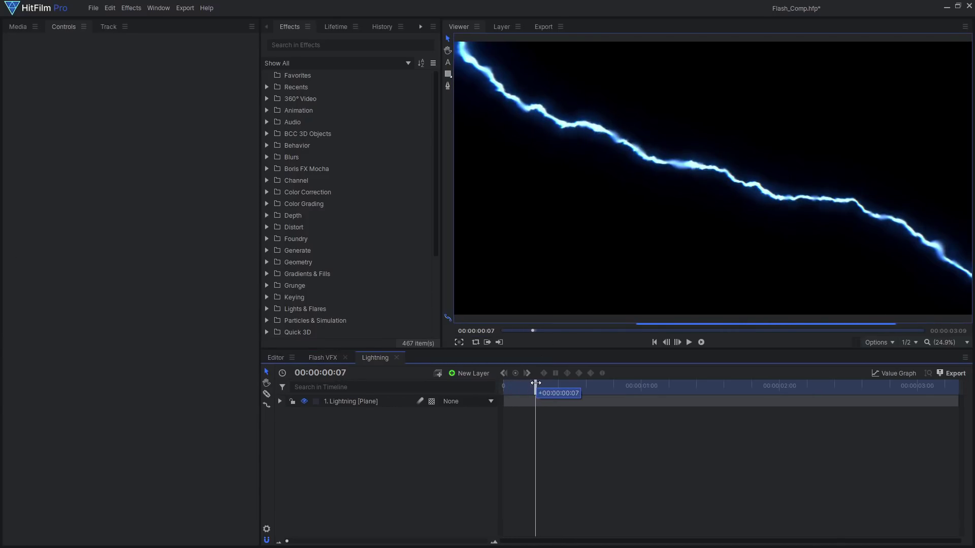
click(17, 26)
click(150, 47)
click(160, 57)
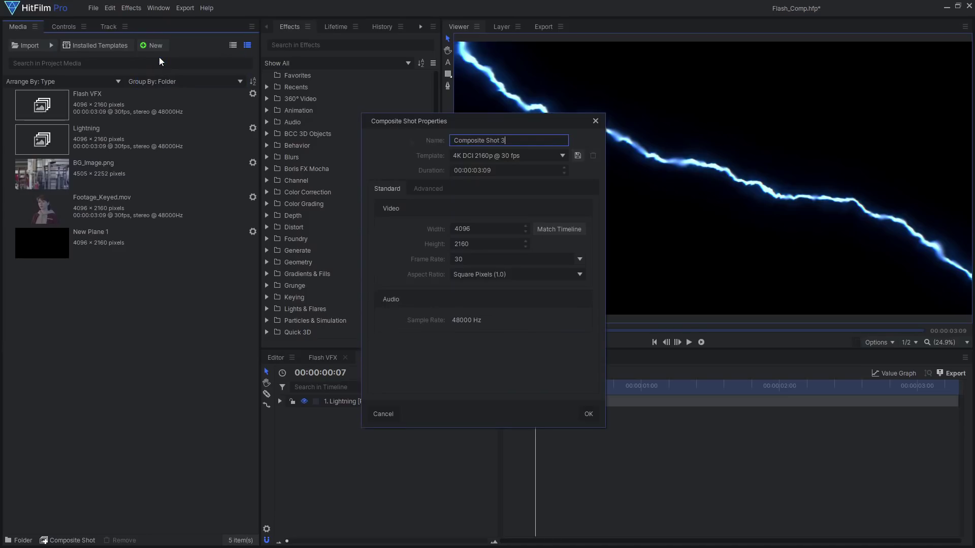
click(584, 417)
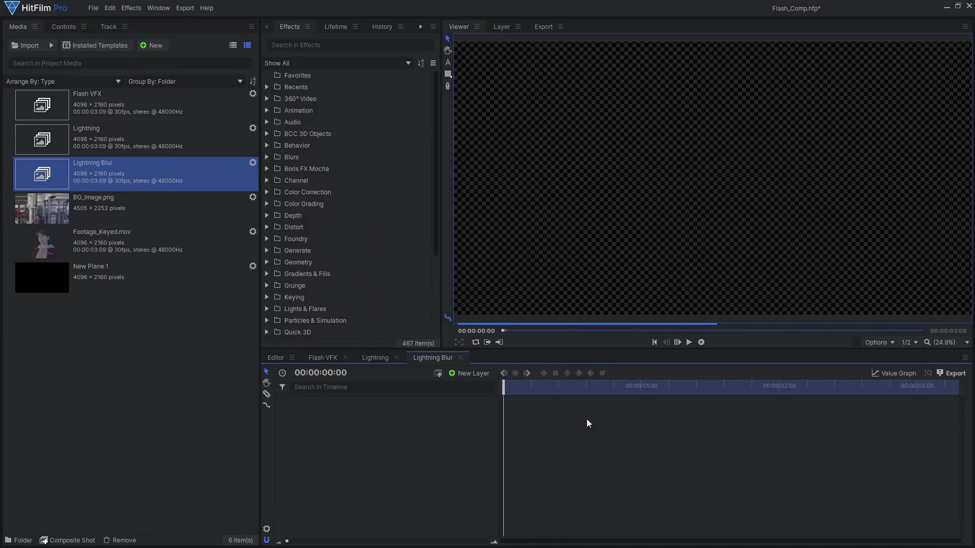
click(144, 151)
drag(129, 133, 530, 388)
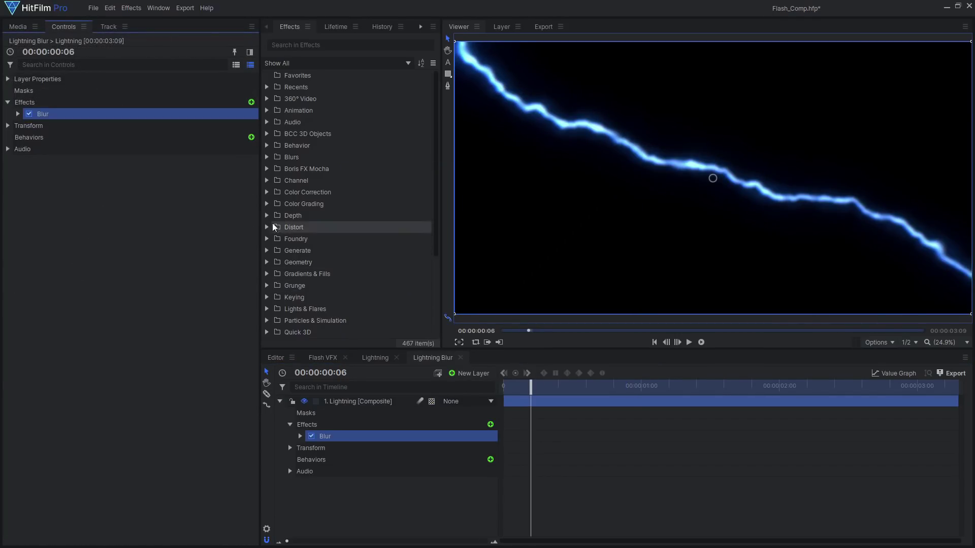
- Set the Blur radius to 100 px and add the Demult effect
click(18, 113)
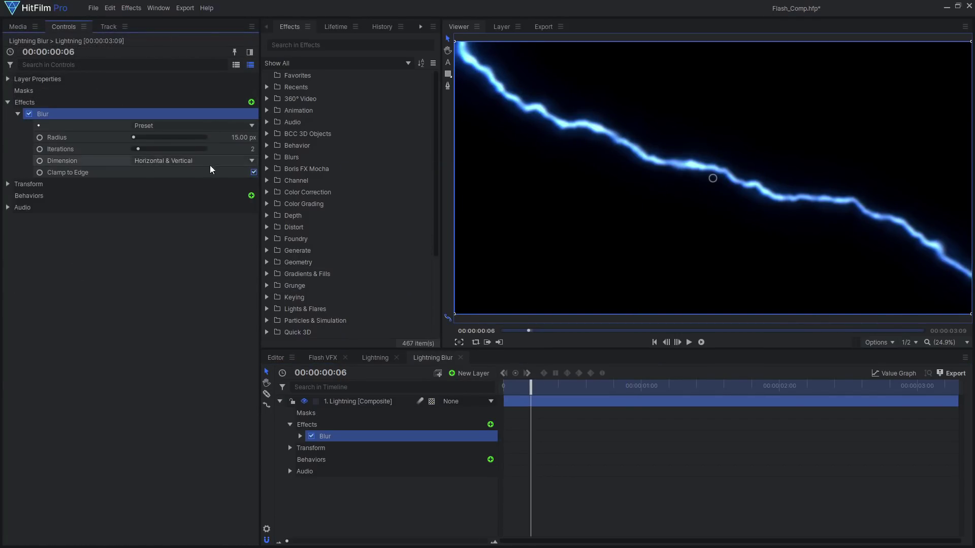
click(246, 141)
text(100)
key(Return)
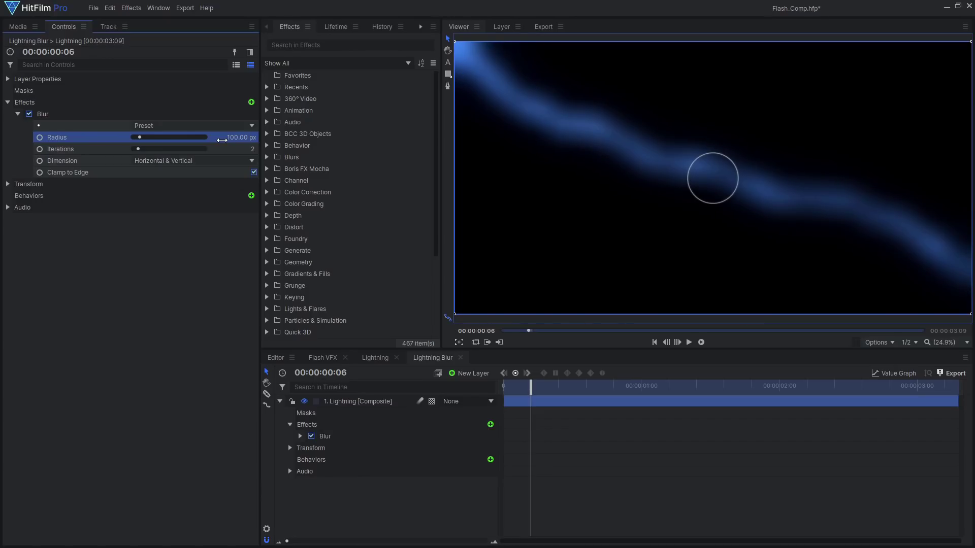
click(251, 102)
text(demu)
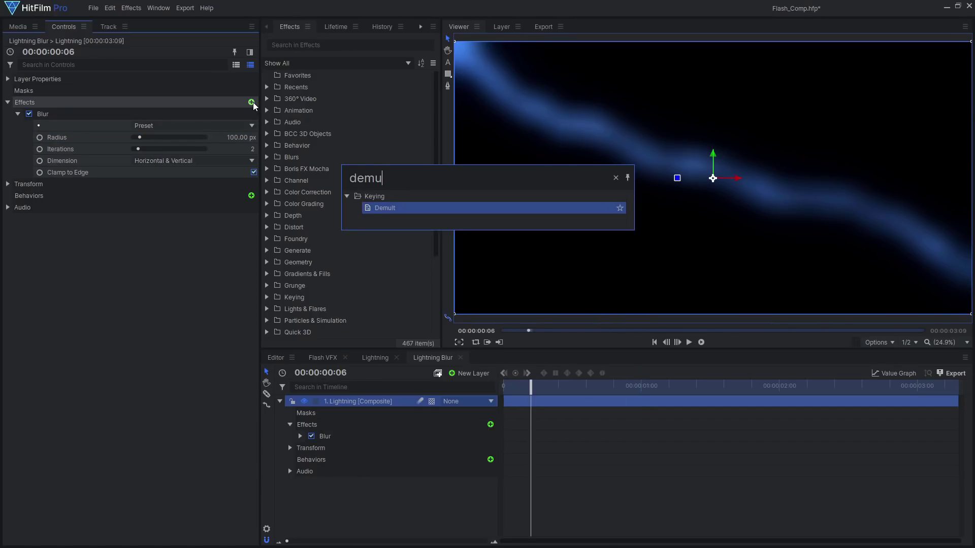
key(Return)
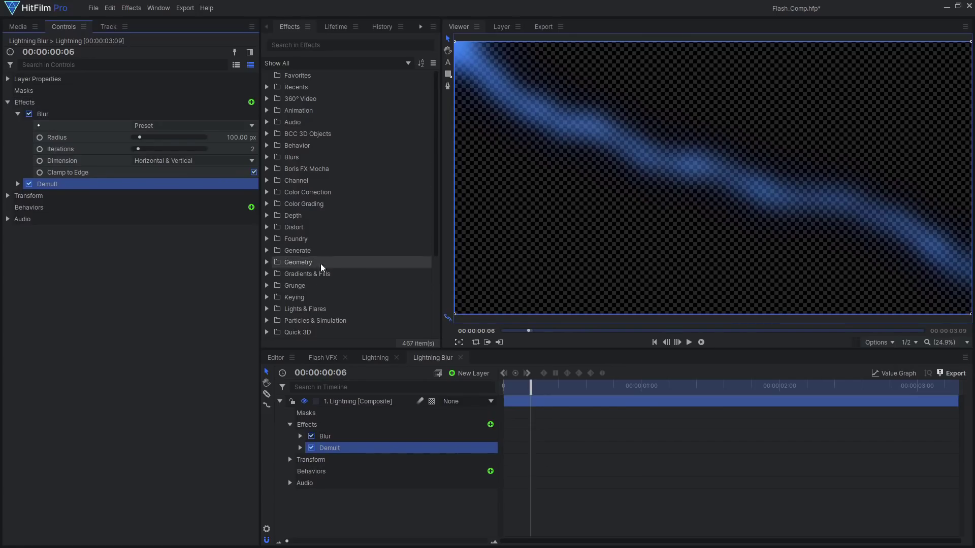
- Return to Flash VFX and inspect the Lightning layer's options without changing anything
click(320, 358)
click(355, 412)
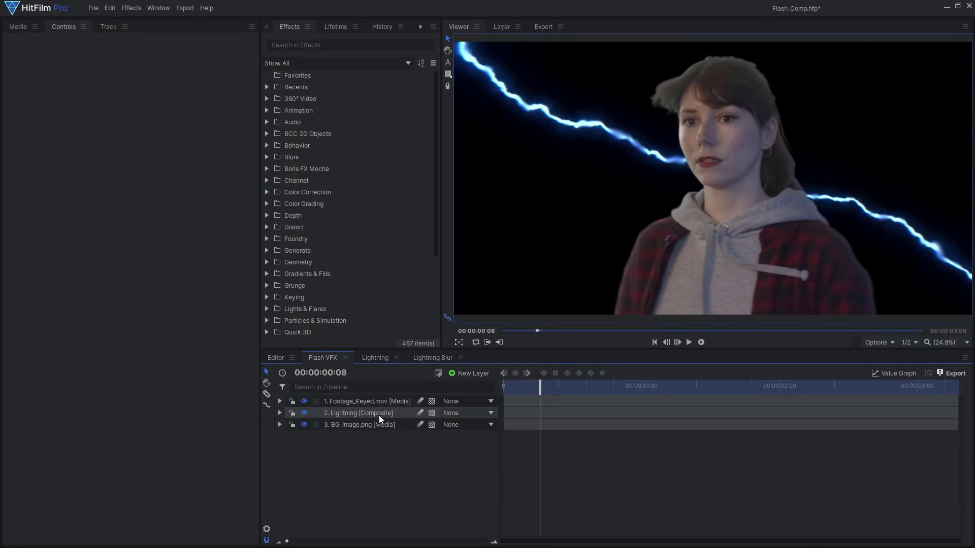
right_click(393, 415)
mouse_move(465, 135)
click(570, 152)
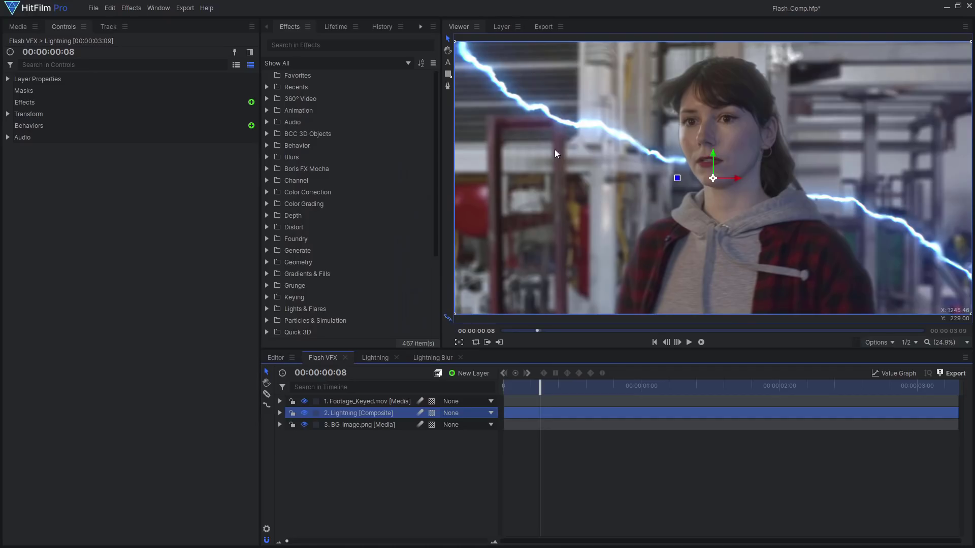
- Add Lightning Blur as a layer in Flash VFX with Screen blend mode
click(18, 27)
drag(127, 173, 374, 419)
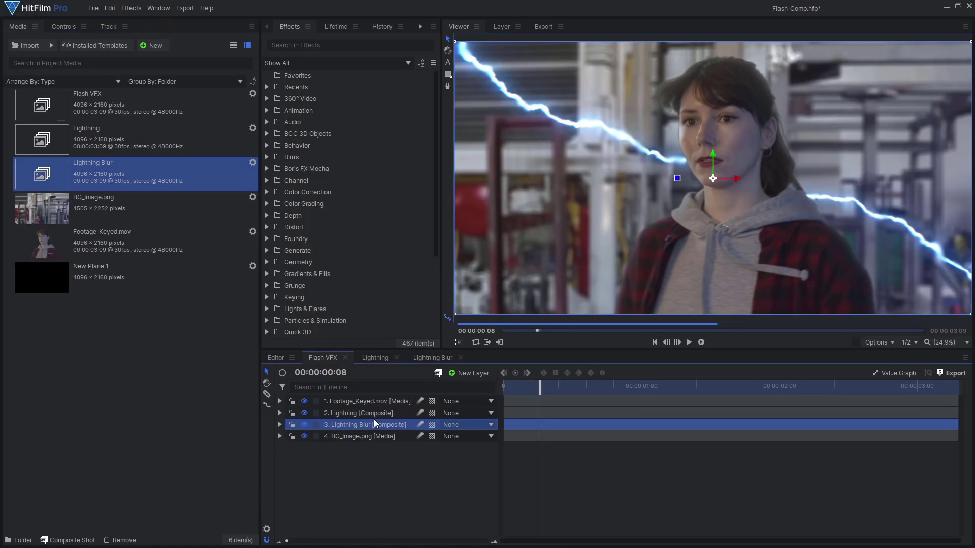
right_click(373, 422)
mouse_move(449, 148)
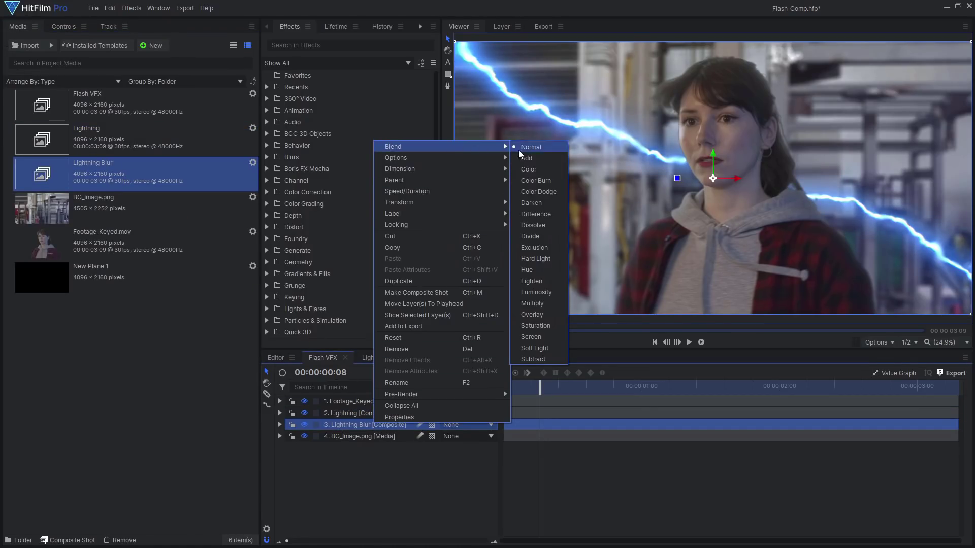
click(534, 337)
- Lower the Lightning Blur layer's opacity to 51% and select BG_Image.png
click(54, 28)
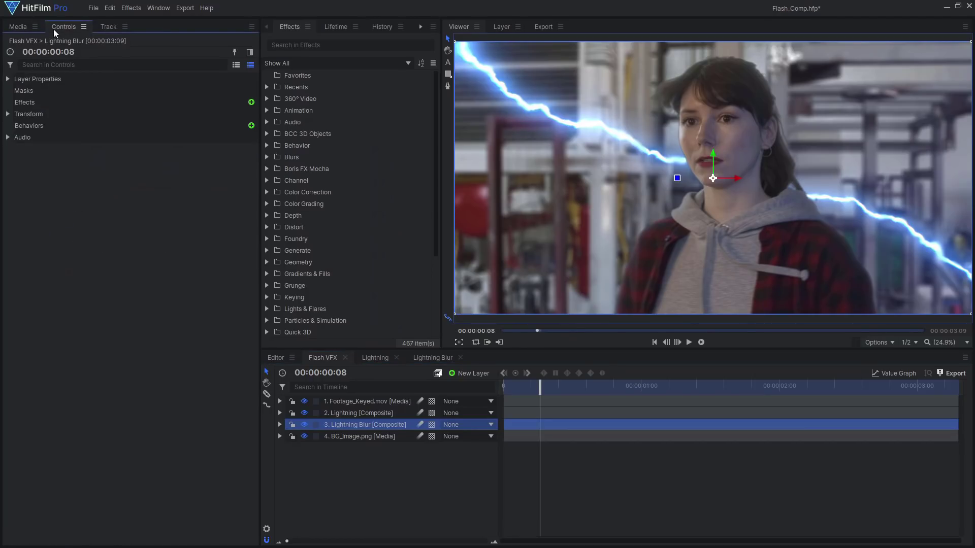
click(8, 114)
drag(206, 125, 170, 125)
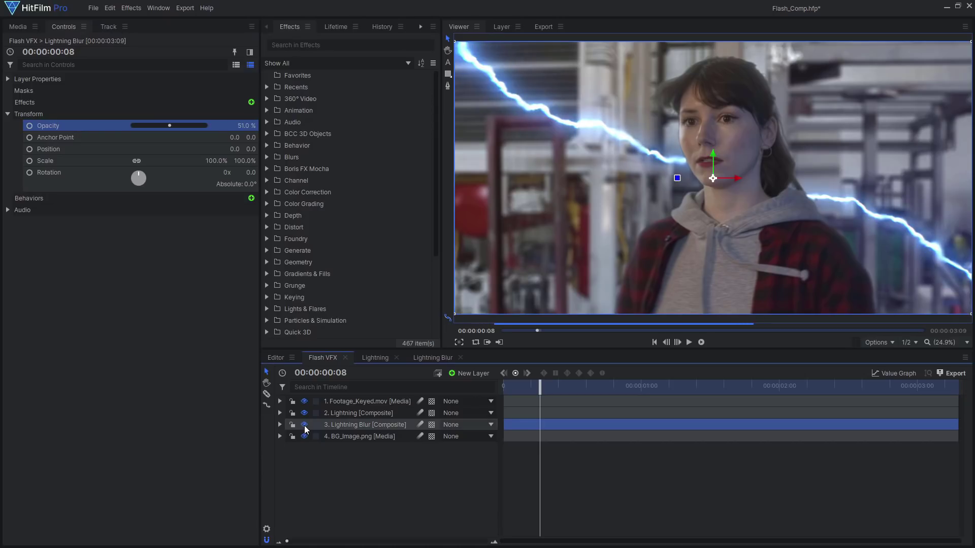
click(405, 438)
- Add Heat Distortion to the background with Distortion 200 and Diffusion Strength 0
click(254, 104)
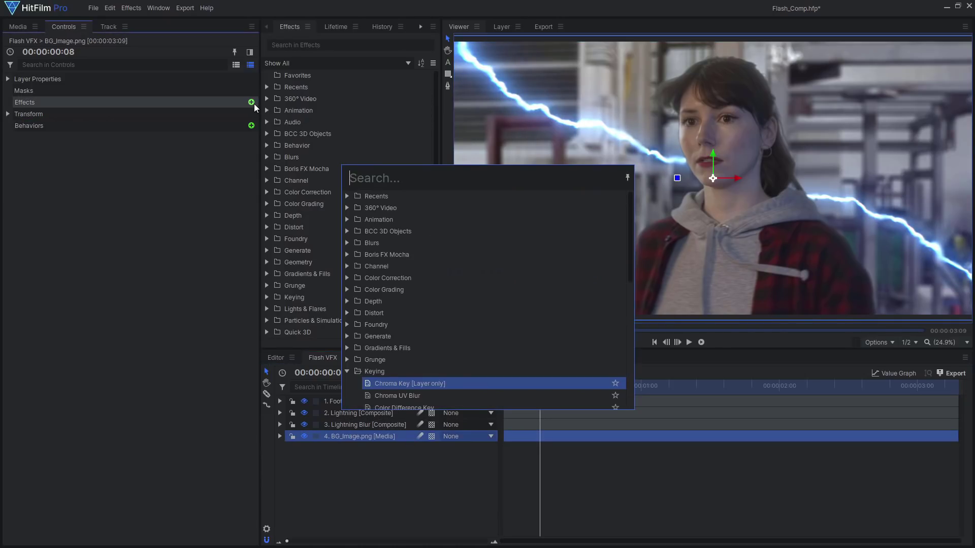
text(heat)
key(Return)
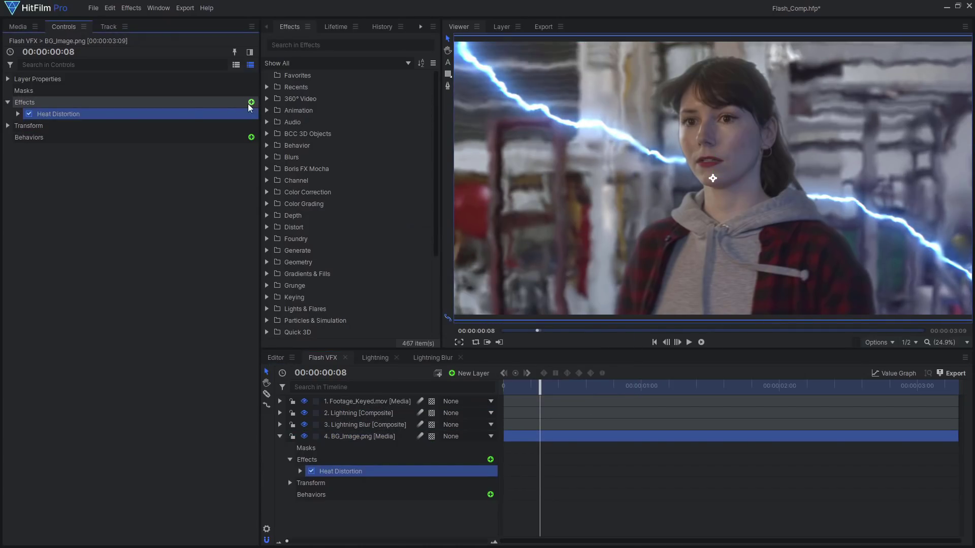
click(18, 114)
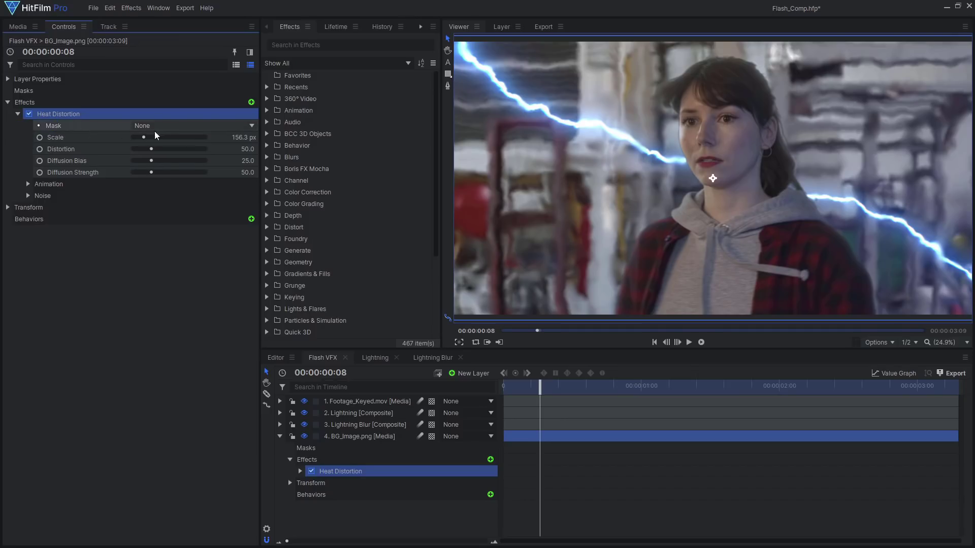
key(Return)
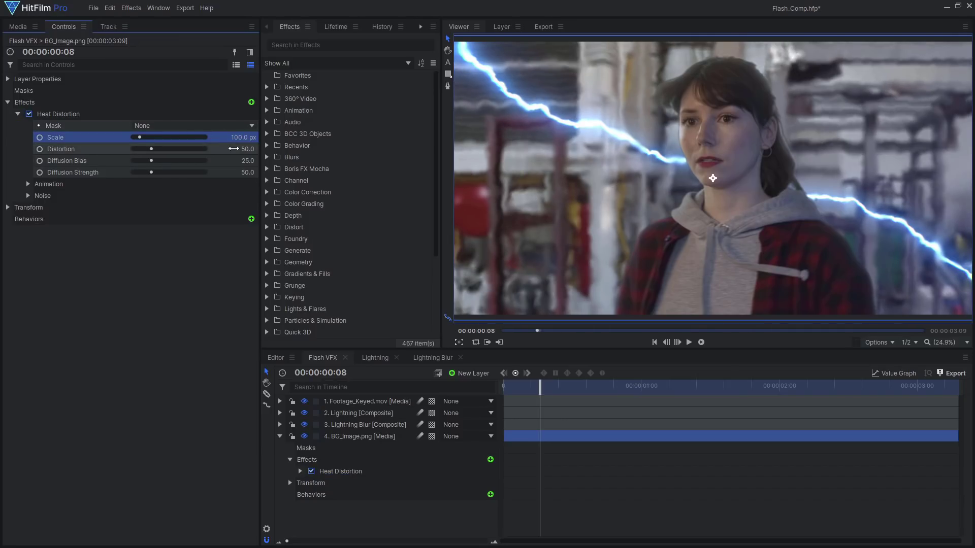
key(Return)
drag(151, 172, 82, 178)
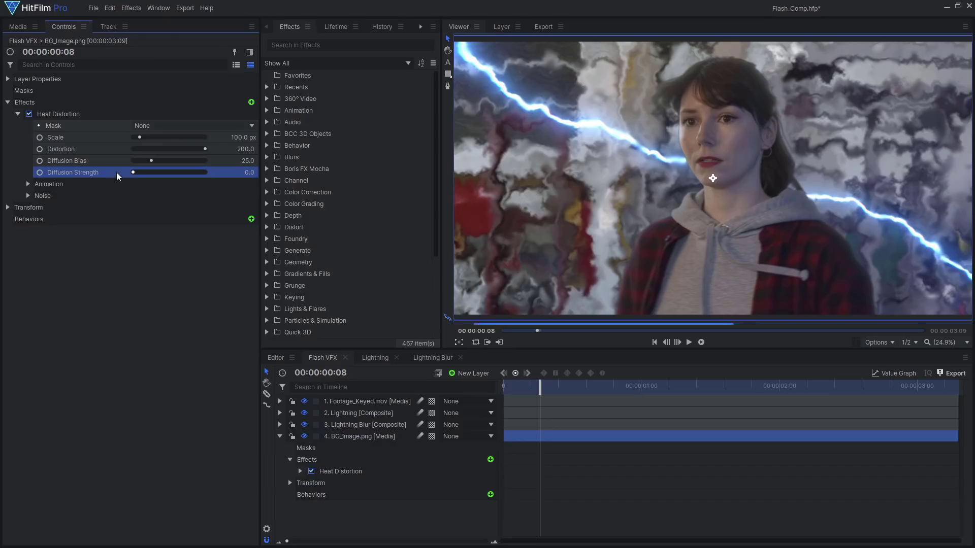
- Set Heat Distortion's noise Sub Levels to 5 and Noise Speed to 0.50
click(28, 196)
click(38, 242)
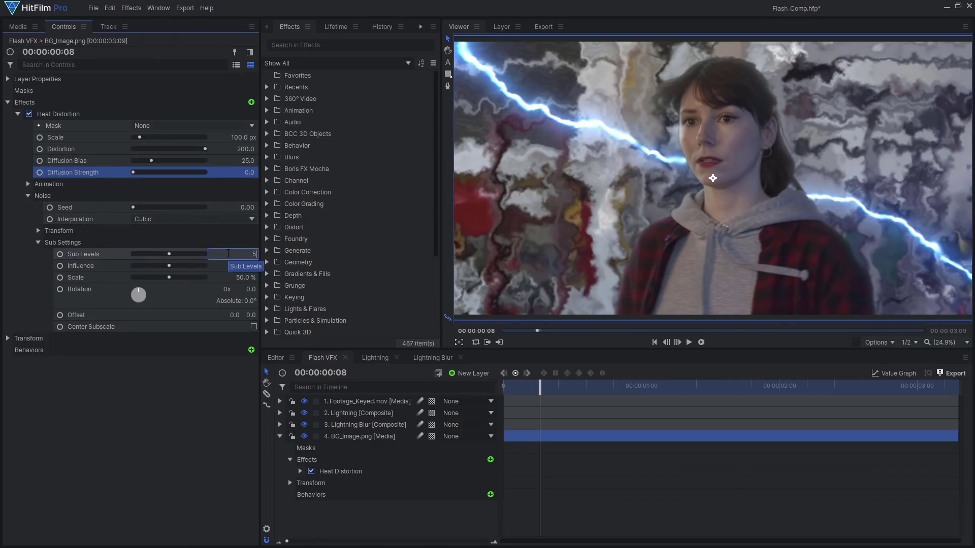
click(228, 253)
text(5)
key(Return)
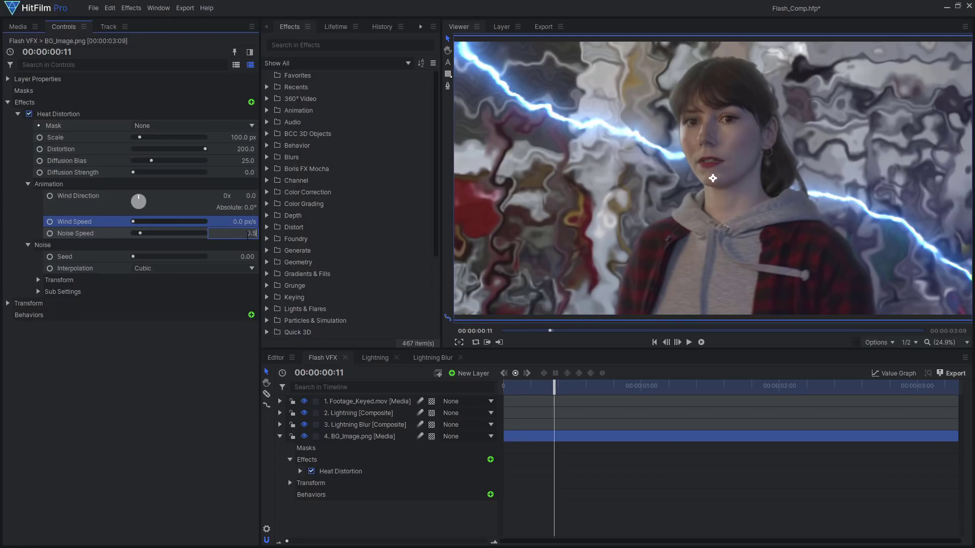
key(Return)
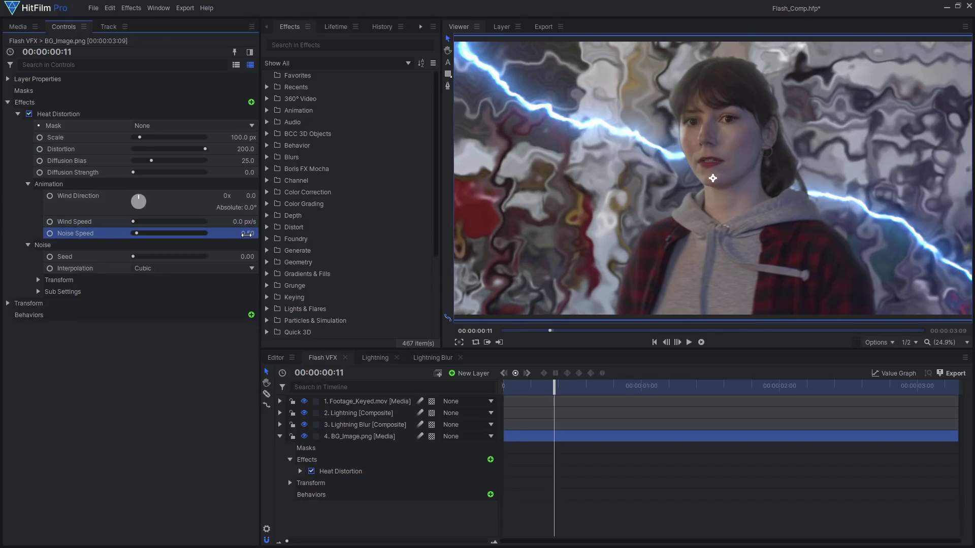
- Mask the Heat Distortion with the Lightning Blur layer and re-enable the effect
click(170, 127)
click(194, 185)
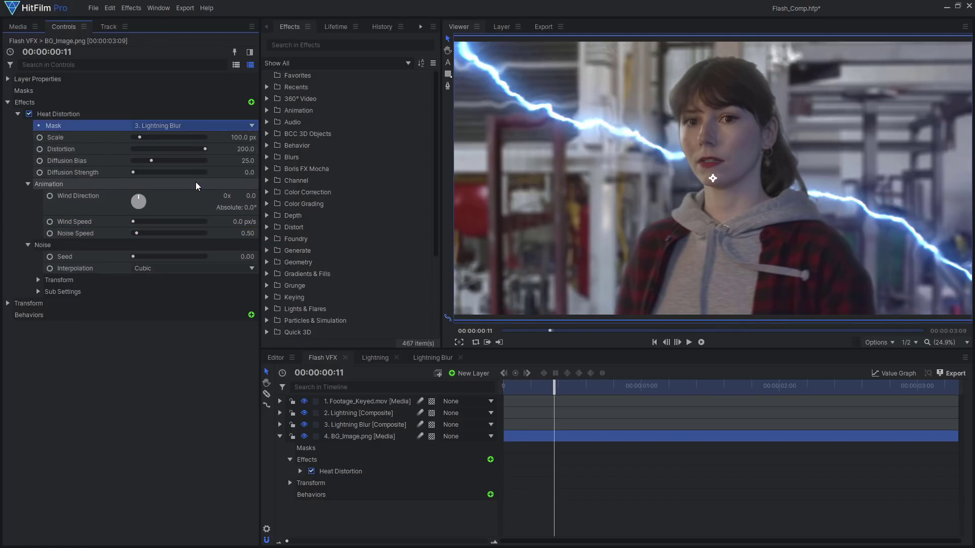
click(30, 114)
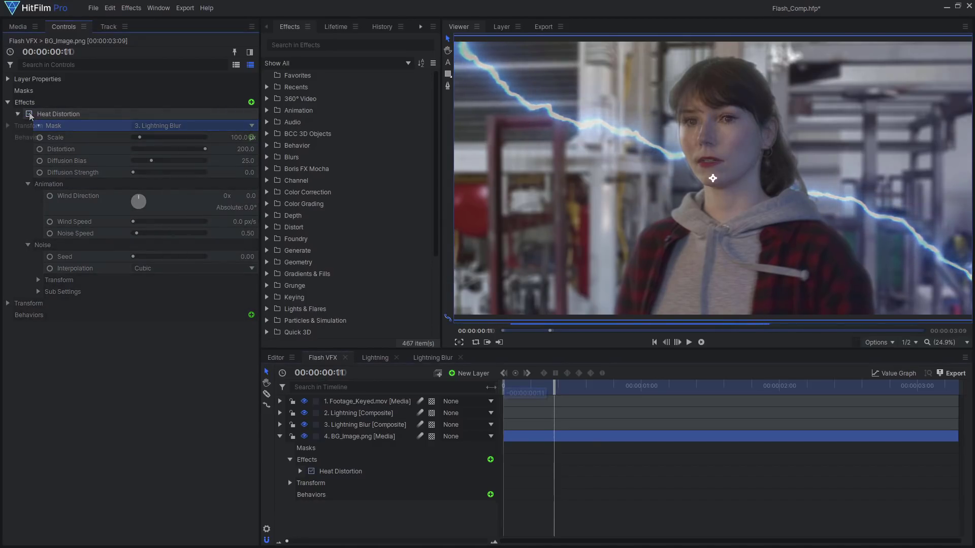
mouse_move(513, 388)
mouse_down()
mouse_move(534, 389)
mouse_move(517, 388)
mouse_up()
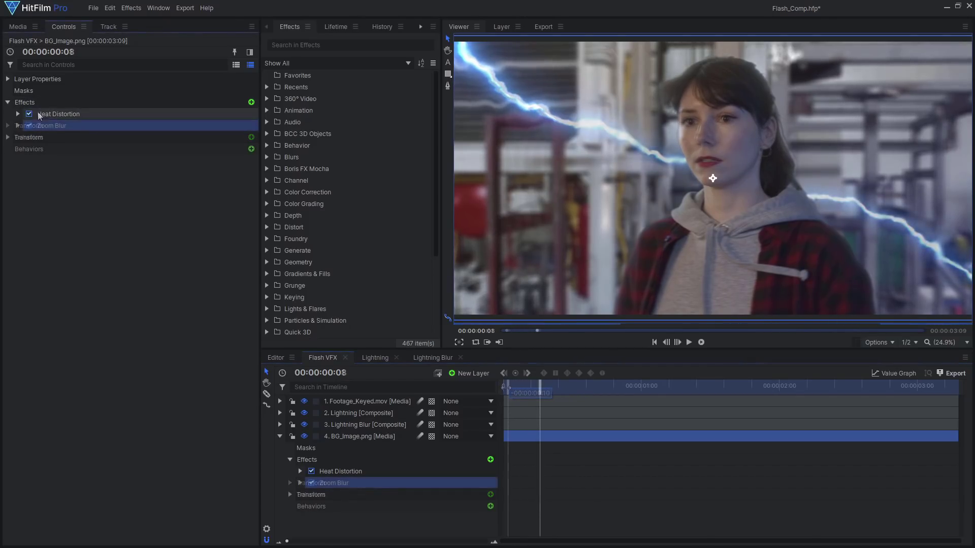
- Set the Zoom Blur Strength on BG_Image.png to 10
click(18, 125)
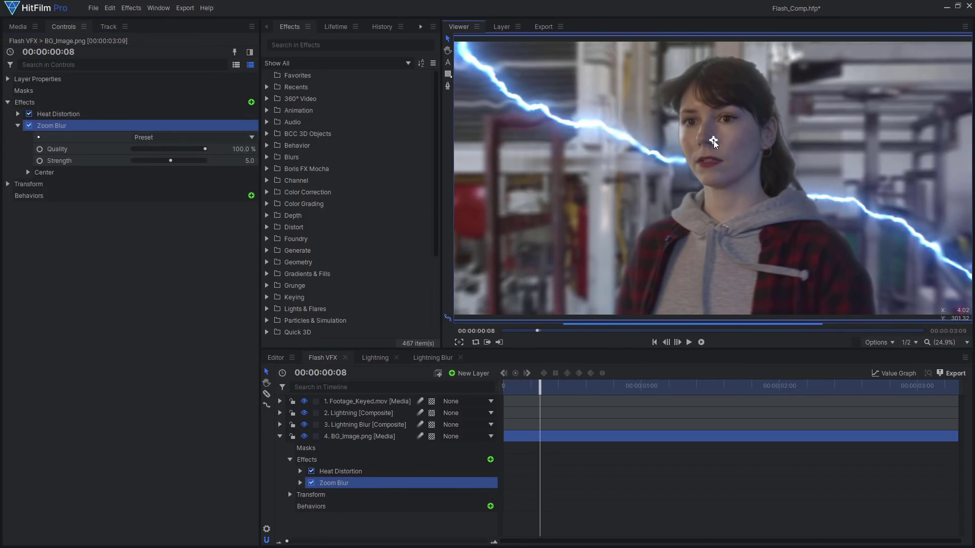
click(252, 161)
text(10)
key(Return)
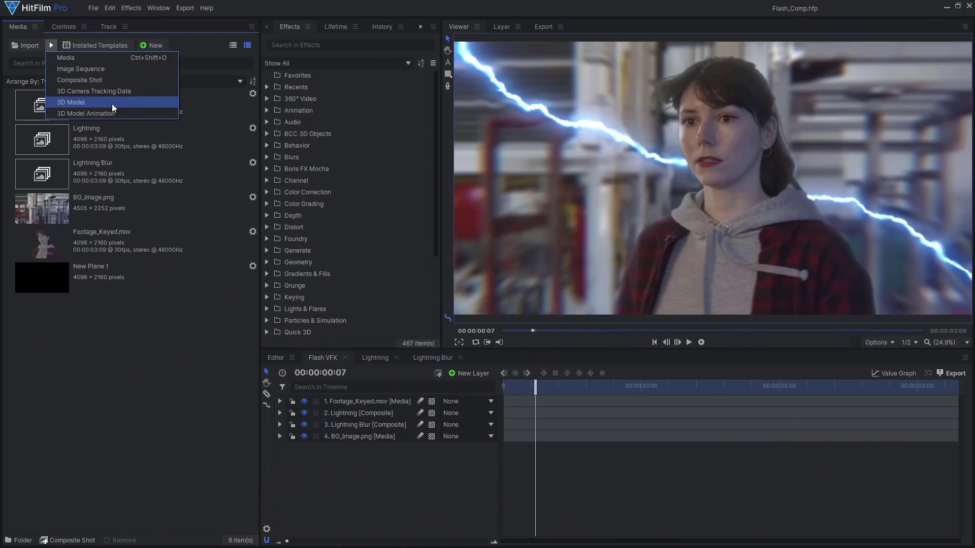
- Import the FXhome_Logo.obj 3D model and orbit its preview to face the logo
click(111, 103)
click(121, 93)
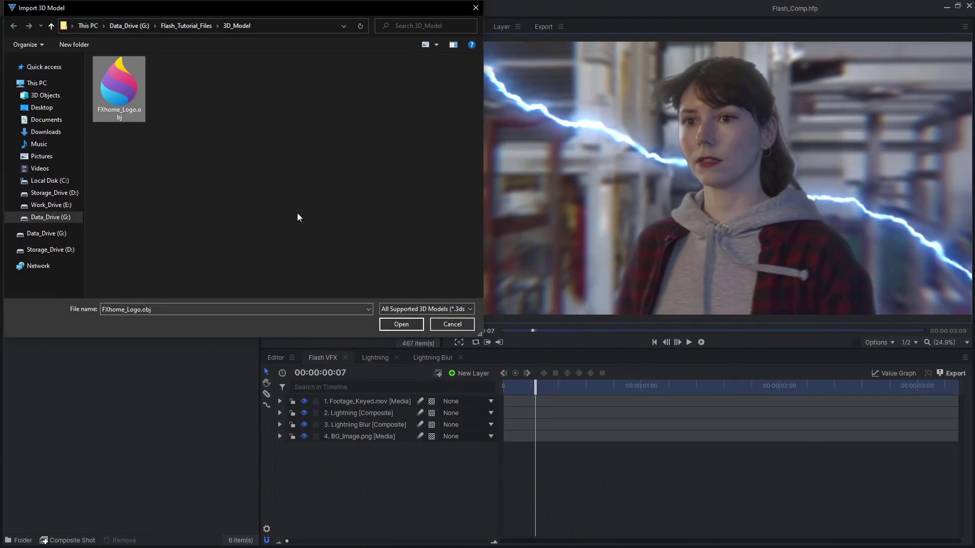
click(410, 326)
drag(414, 216, 429, 284)
scroll(426, 234, up, 5)
- Switch the Metal material to Metallic-Roughness and load the roughness map texture
click(589, 146)
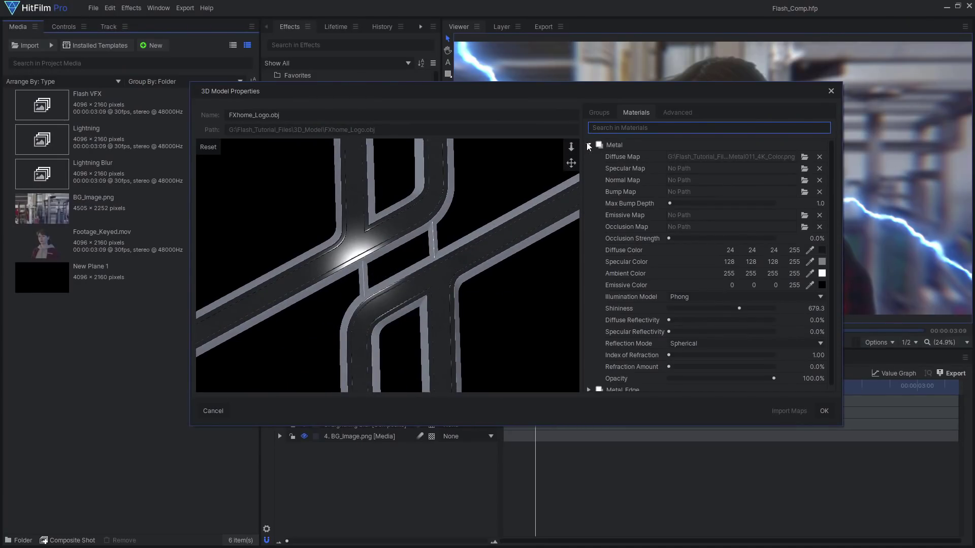
click(710, 295)
click(754, 334)
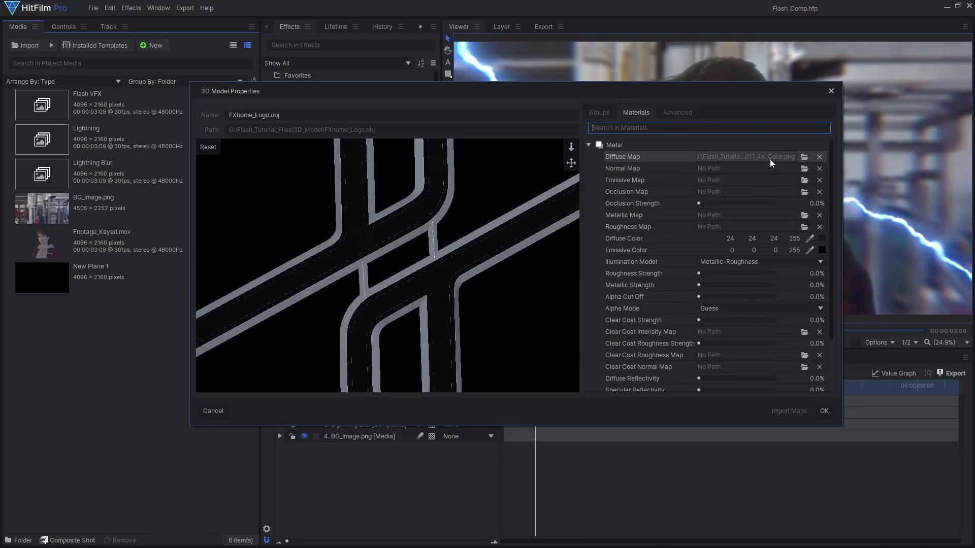
click(804, 227)
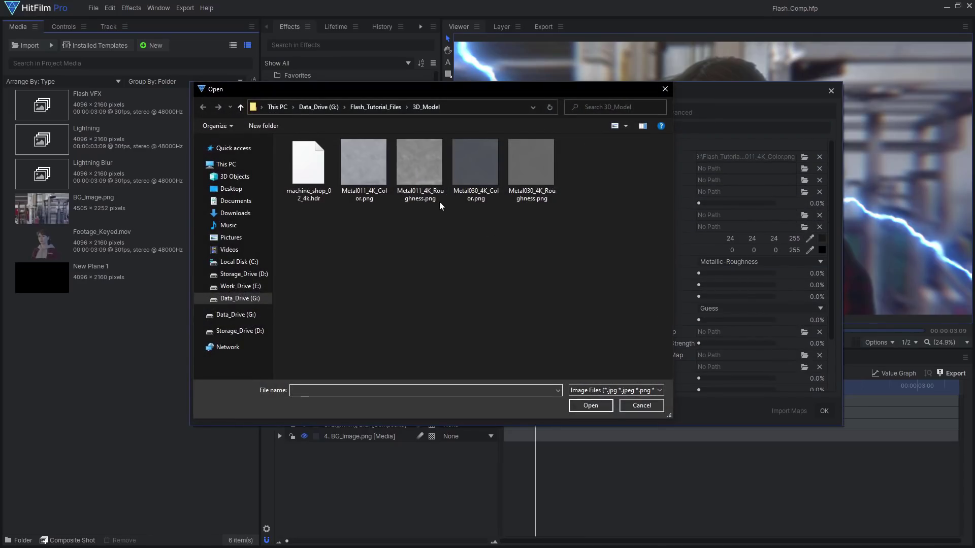
click(590, 405)
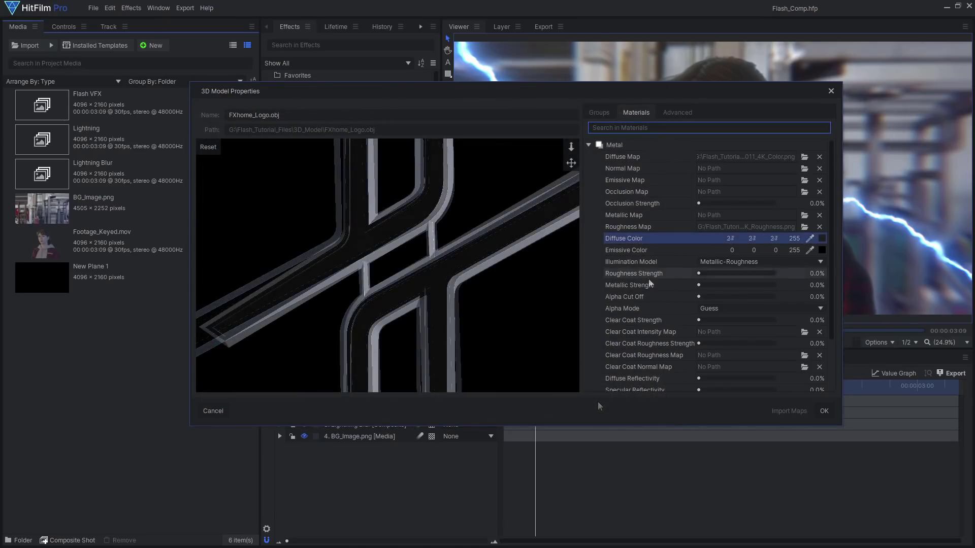
- Set Metallic strength to 100% and Roughness strength to about 75%
drag(698, 284, 803, 291)
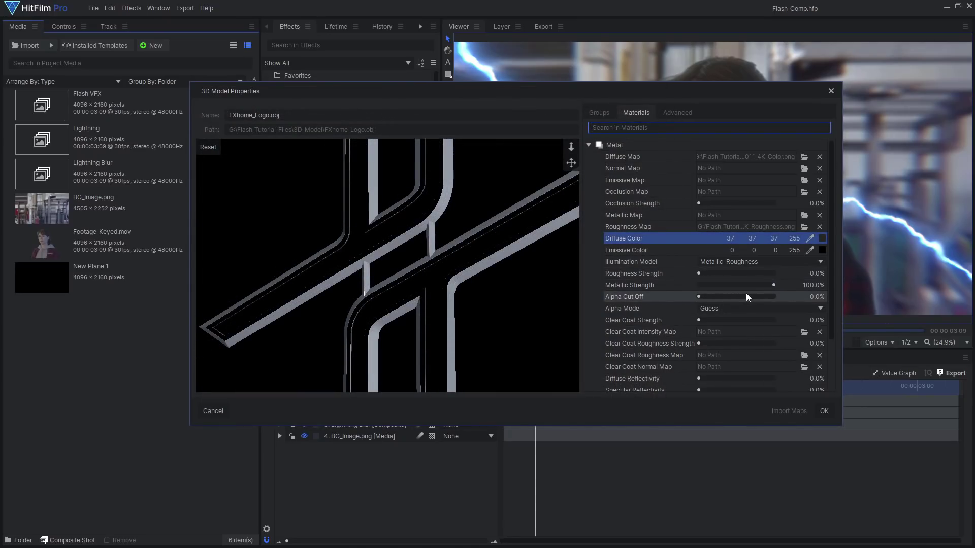
drag(733, 273, 751, 274)
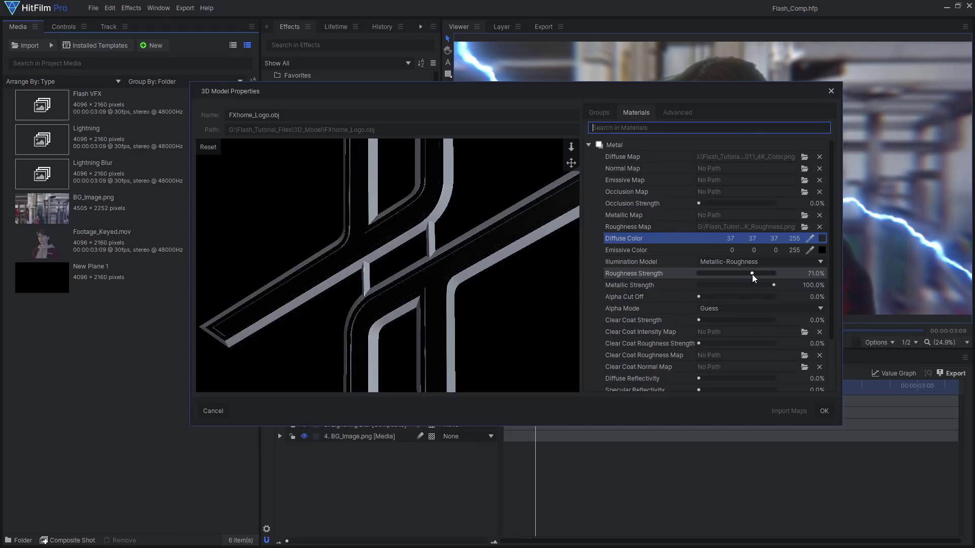
drag(518, 289, 483, 268)
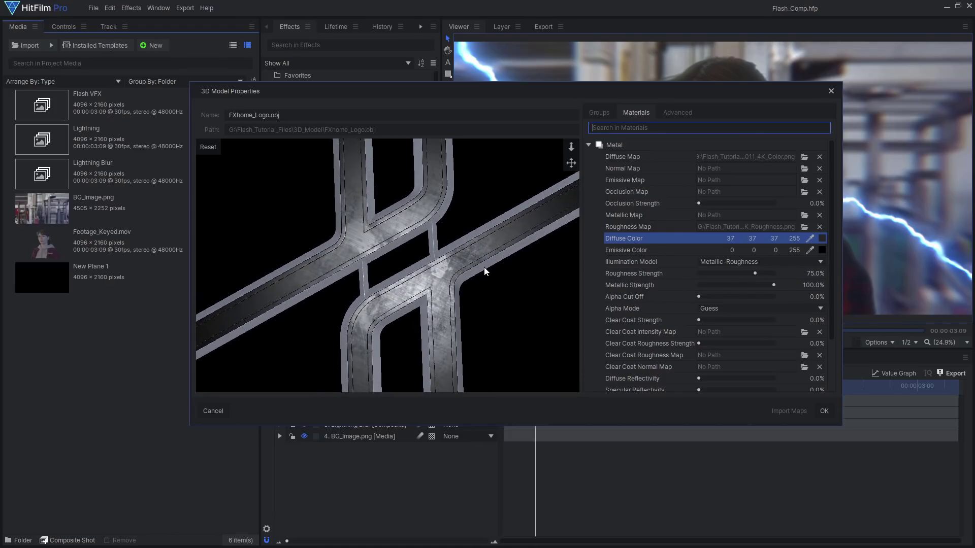
mouse_move(741, 275)
mouse_down()
mouse_move(699, 272)
mouse_move(755, 272)
mouse_up()
scroll(755, 272, down, 3)
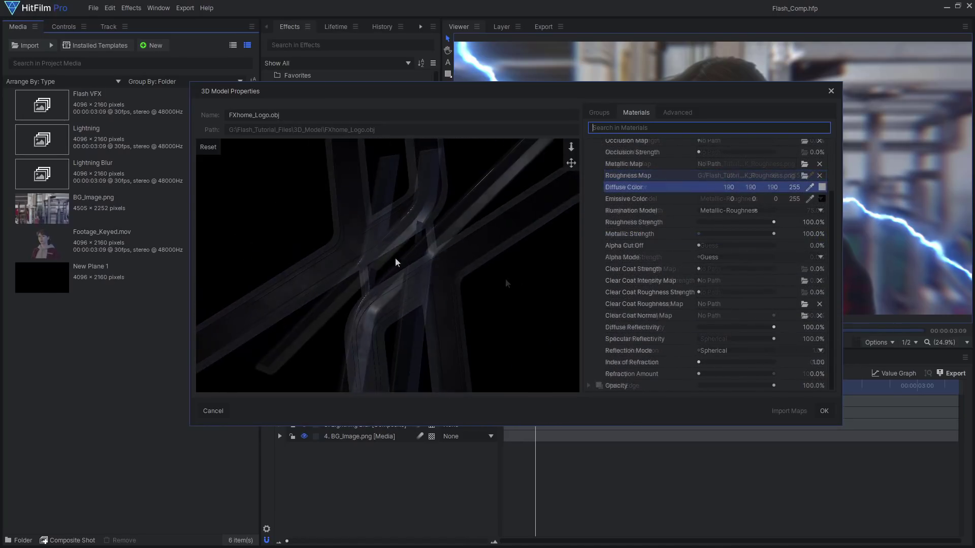
drag(505, 278, 458, 290)
- Add the FXhome logo model as the top layer of Flash VFX
click(824, 411)
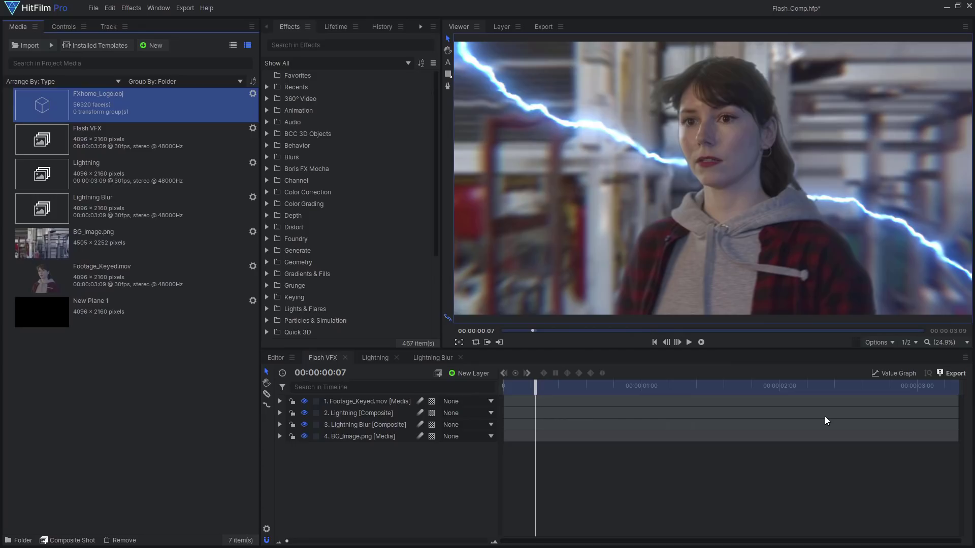
drag(152, 104, 328, 348)
drag(355, 398, 356, 401)
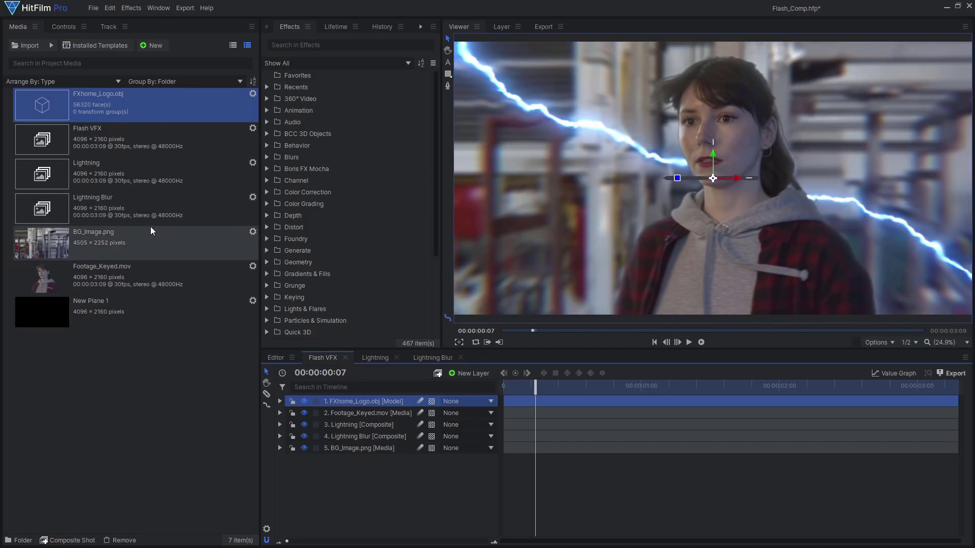
- Set the logo's orientation to 275/0/350 and its scale to 80%
click(63, 27)
click(7, 91)
click(124, 151)
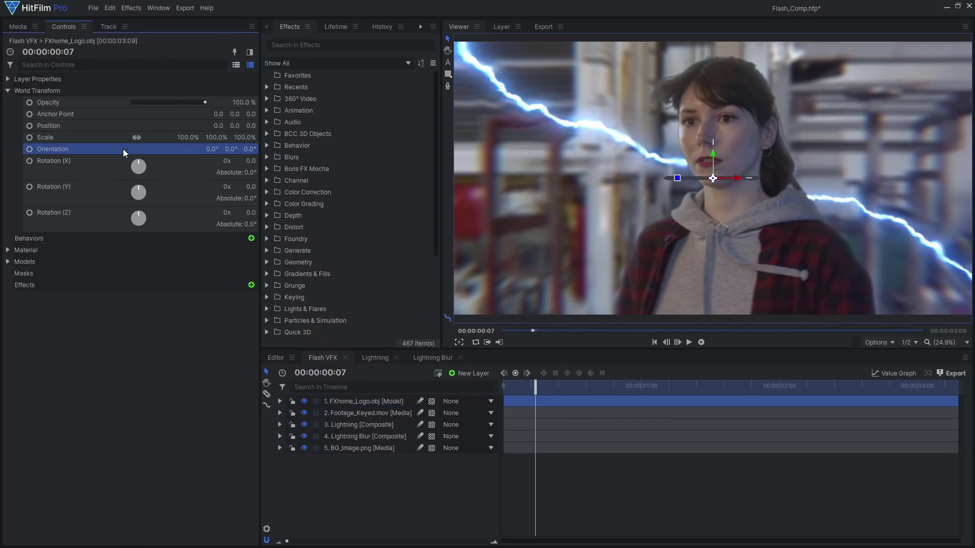
key(Return)
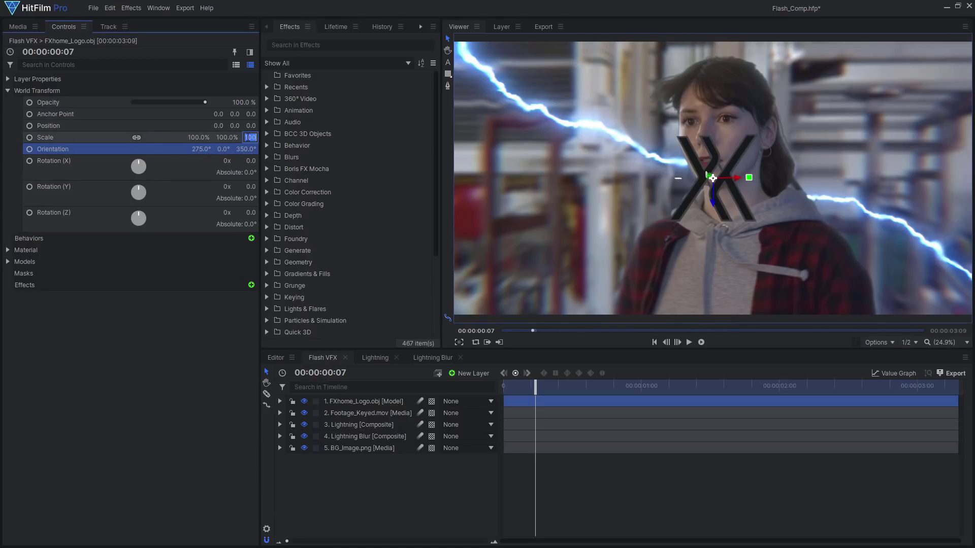
text(80)
key(Return)
- Keyframe the logo's Position and Y Rotation to sweep from left to right while spinning
click(150, 125)
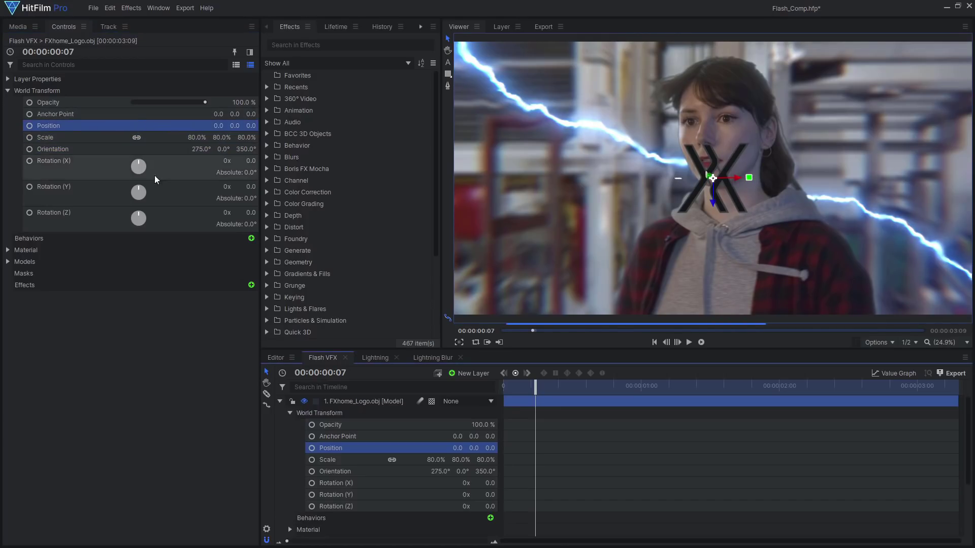
drag(535, 387, 498, 388)
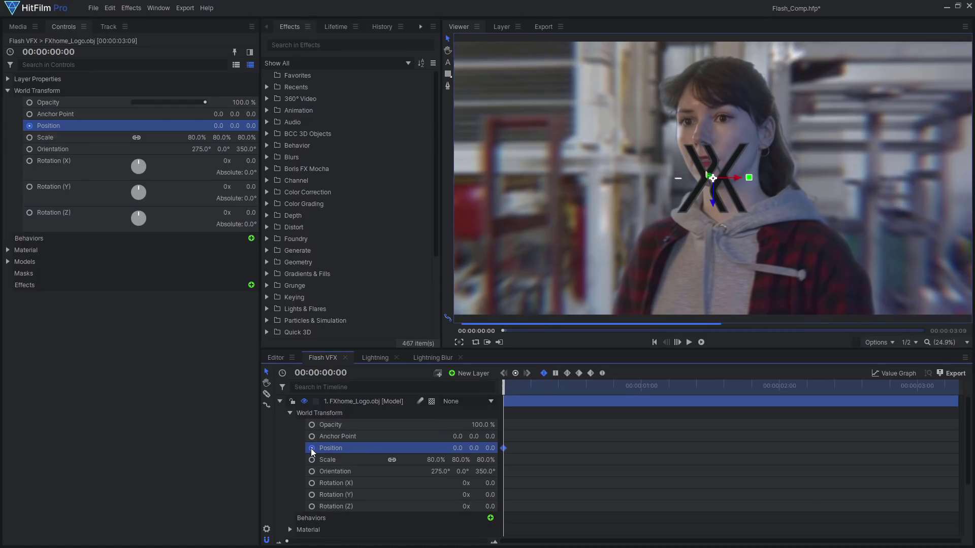
click(312, 495)
drag(712, 178, 651, 171)
drag(504, 382, 954, 382)
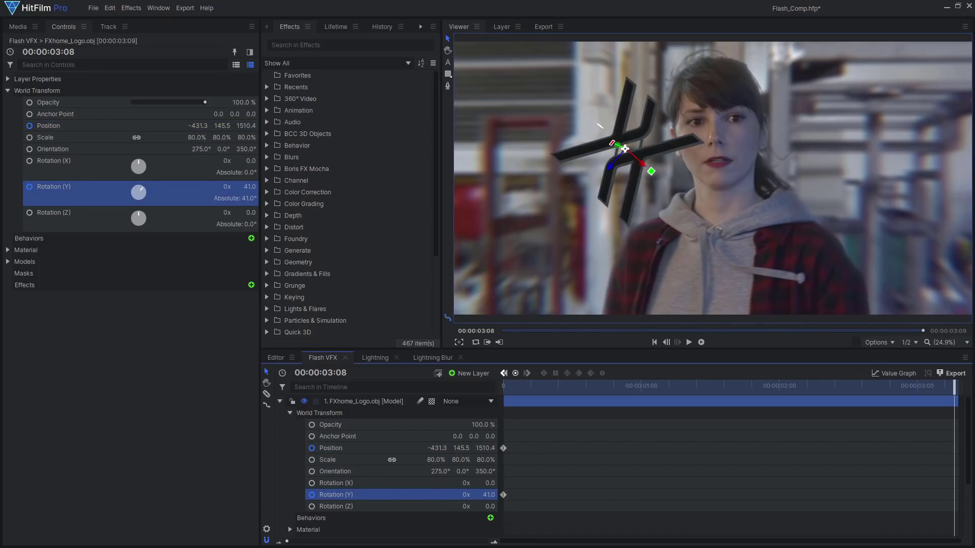
drag(624, 149, 835, 140)
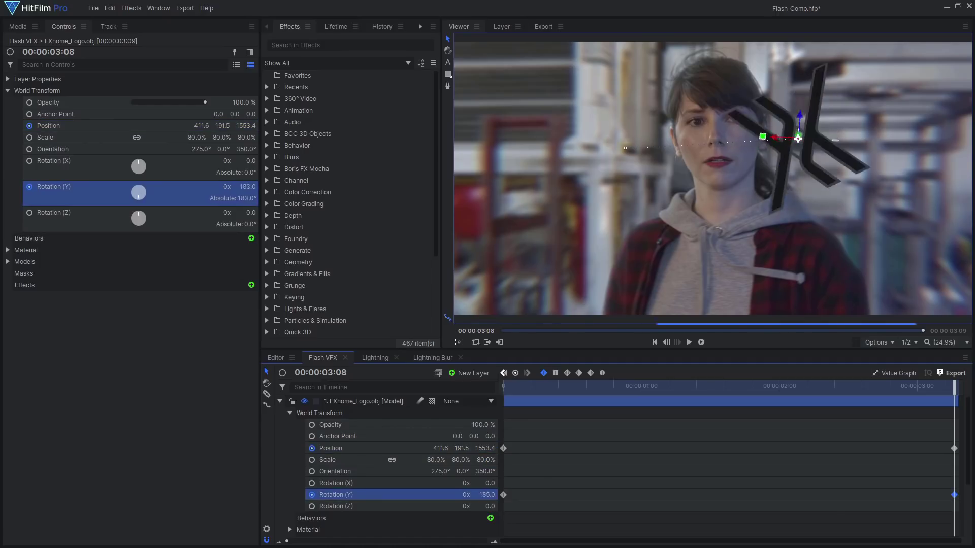
drag(954, 387, 512, 396)
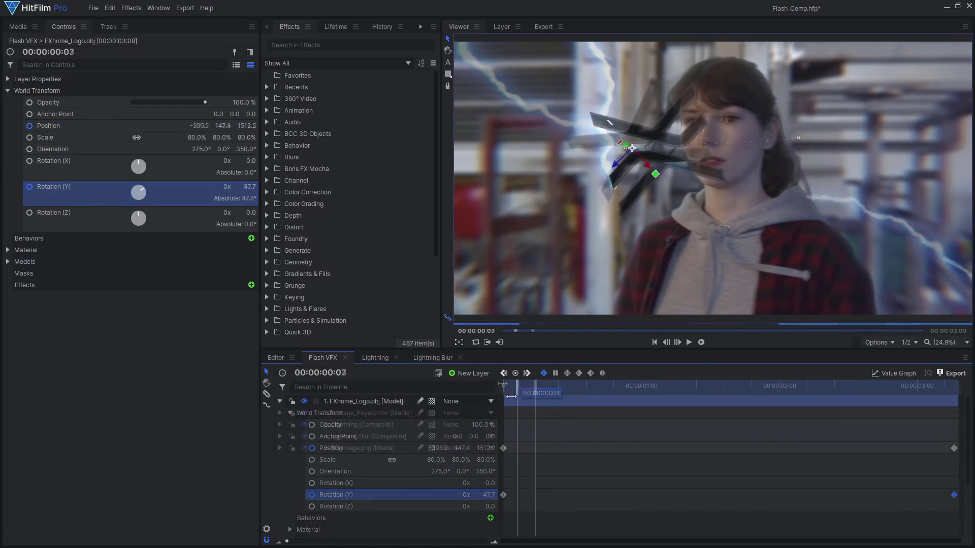
click(474, 372)
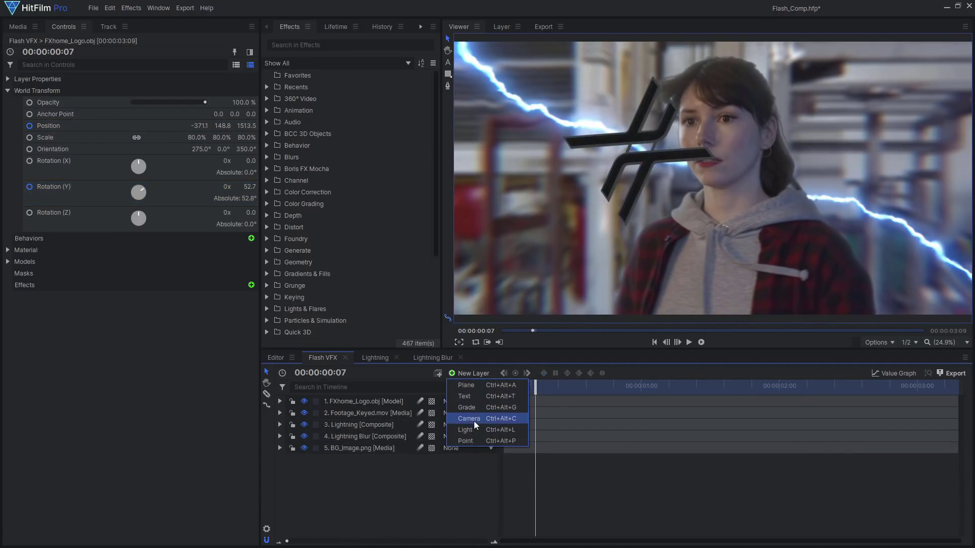
- Add a light with a camera and position it to the left in the Top view
click(474, 427)
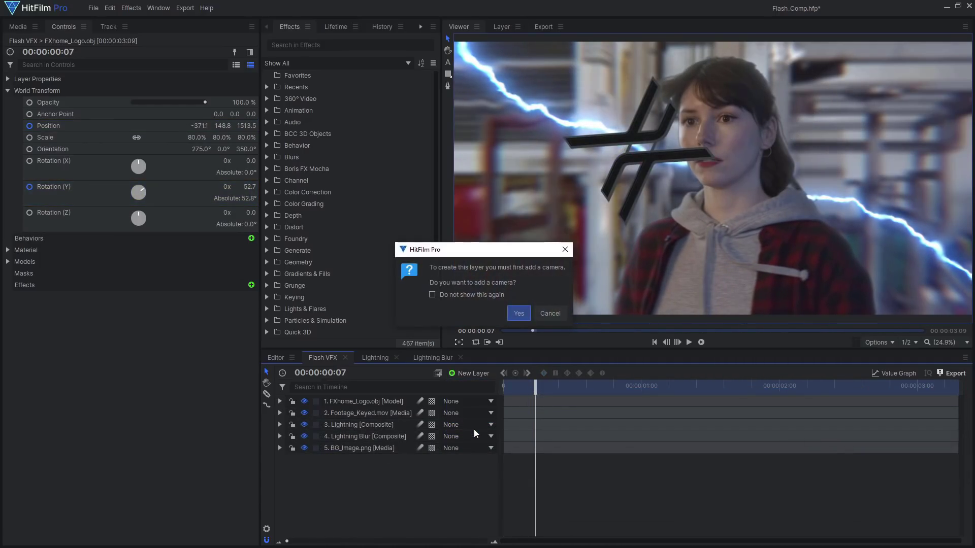
click(517, 318)
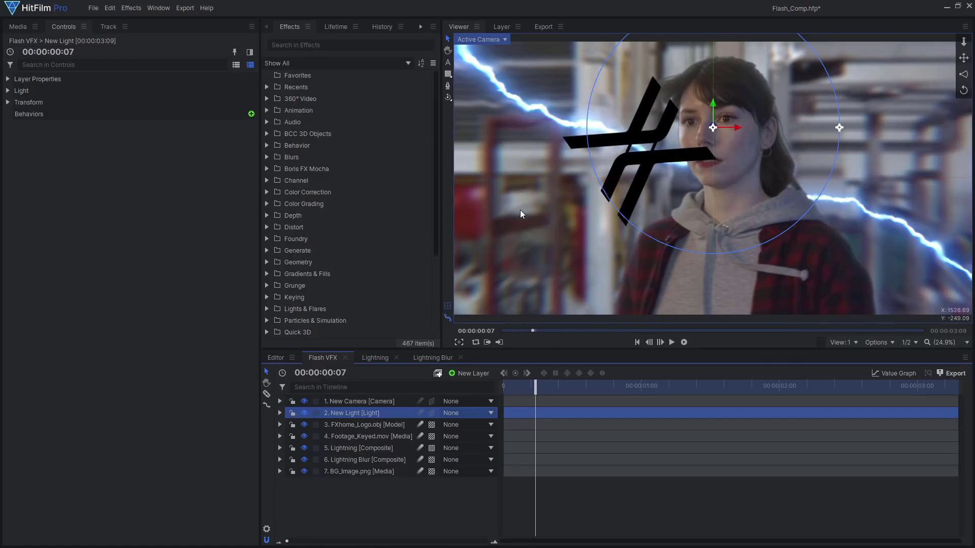
click(476, 41)
click(477, 115)
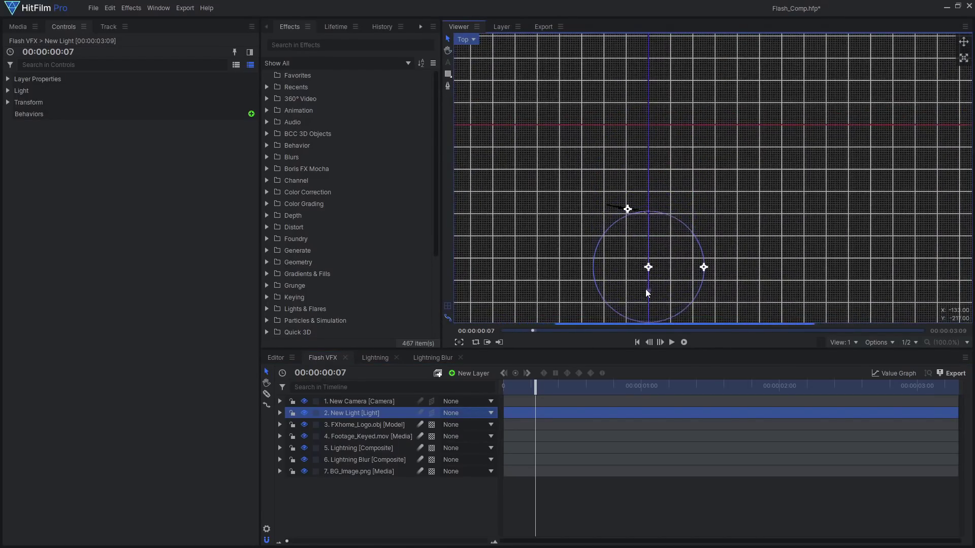
drag(664, 272, 637, 190)
scroll(625, 246, up, 4)
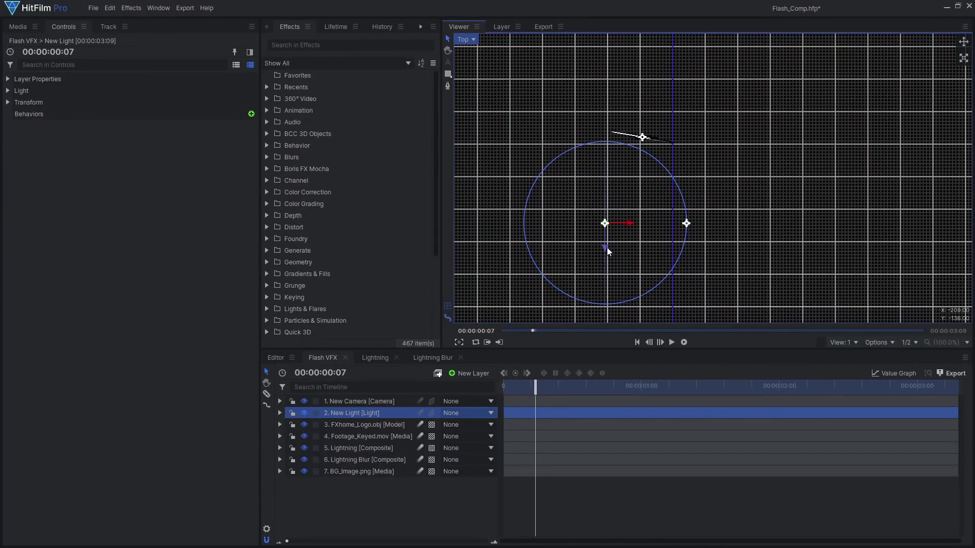
drag(607, 250, 607, 288)
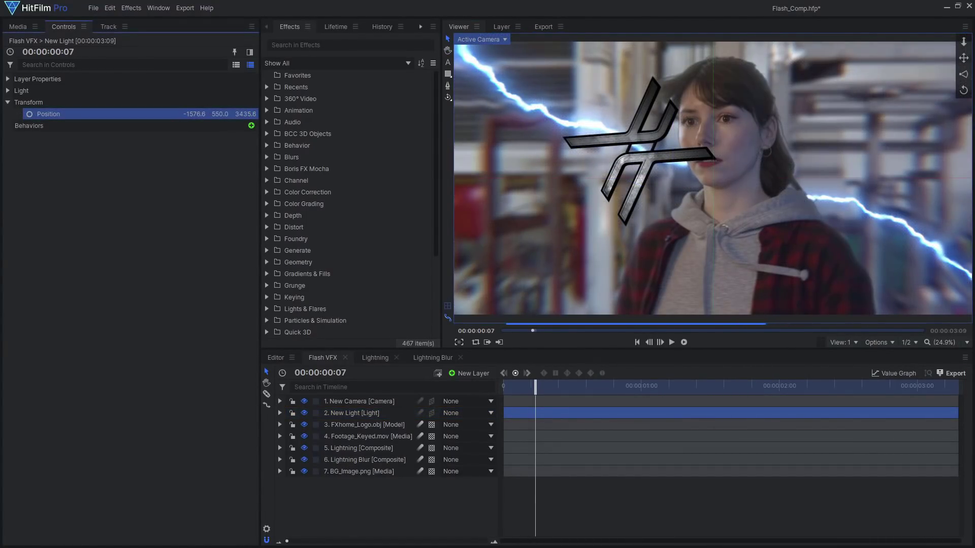
drag(195, 114, 147, 114)
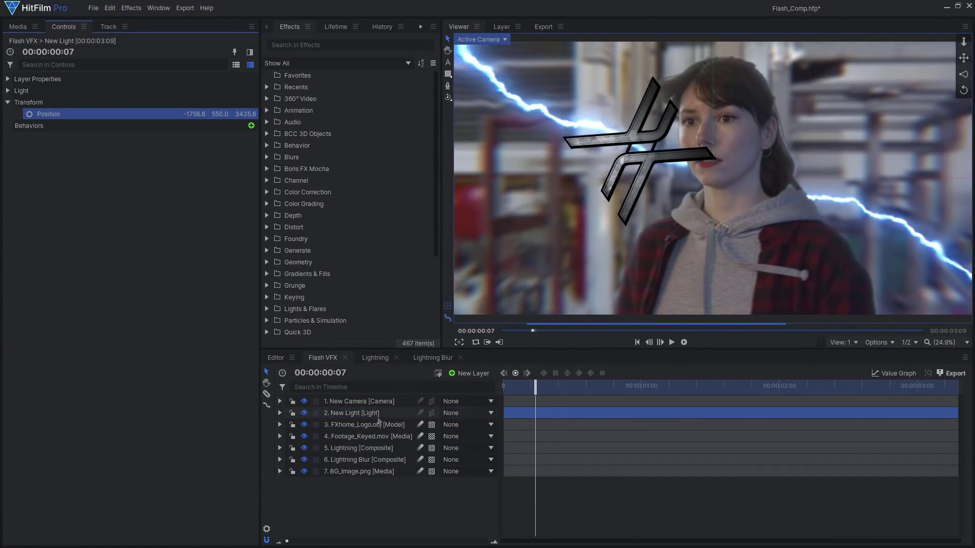
- Duplicate the light and raise the copy's Y position to 677
click(382, 413)
key(ctrl+d)
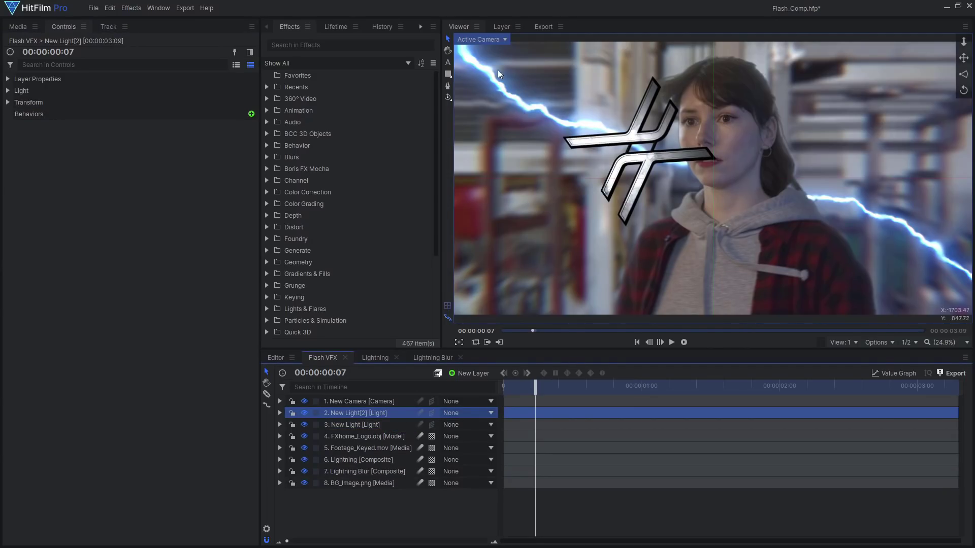
click(479, 39)
click(483, 120)
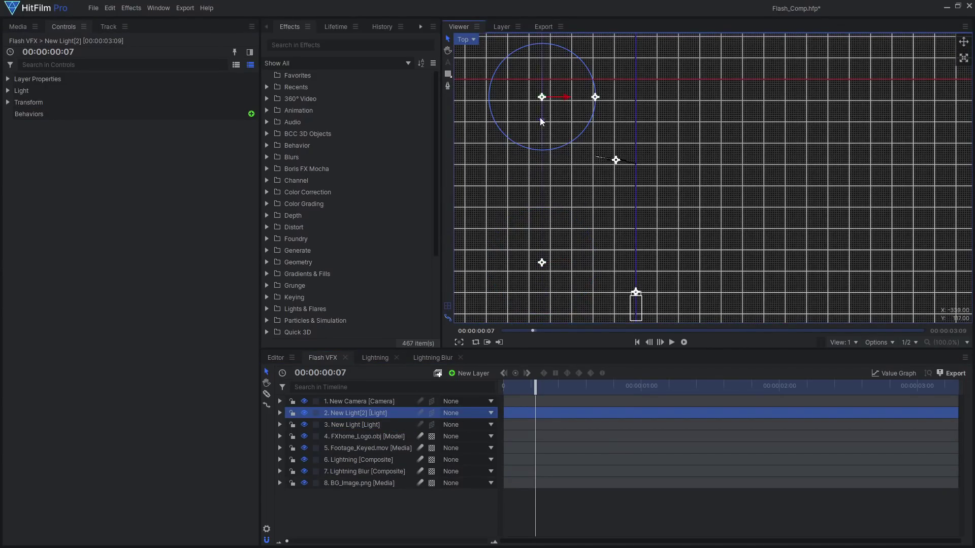
click(465, 40)
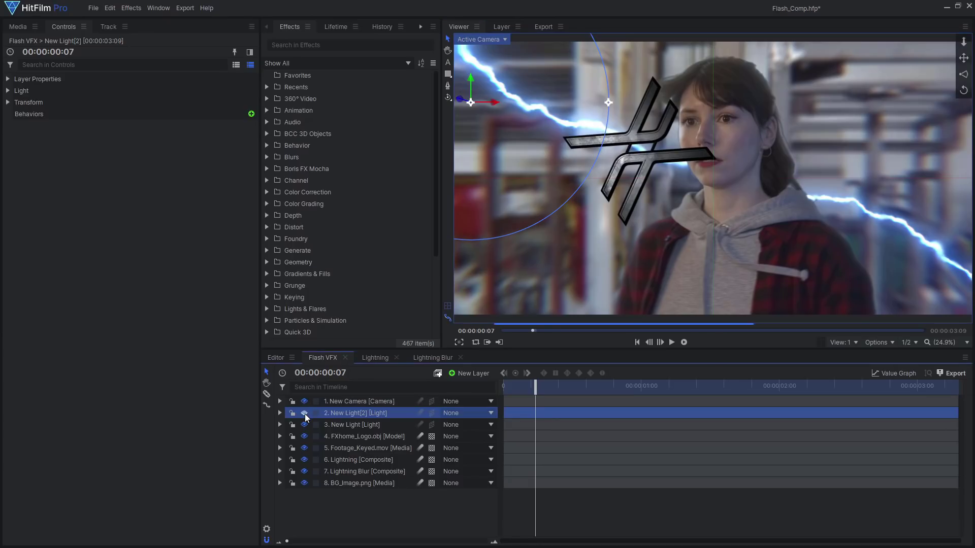
click(8, 102)
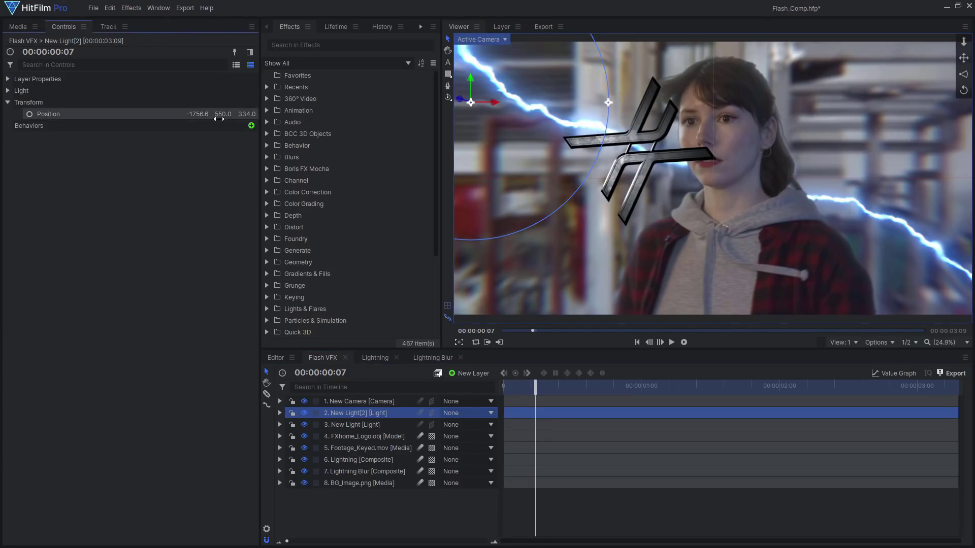
drag(224, 114, 288, 114)
- Add a new light layer below the camera and set its colour to 0.3/0.5/1.0 blue
click(469, 373)
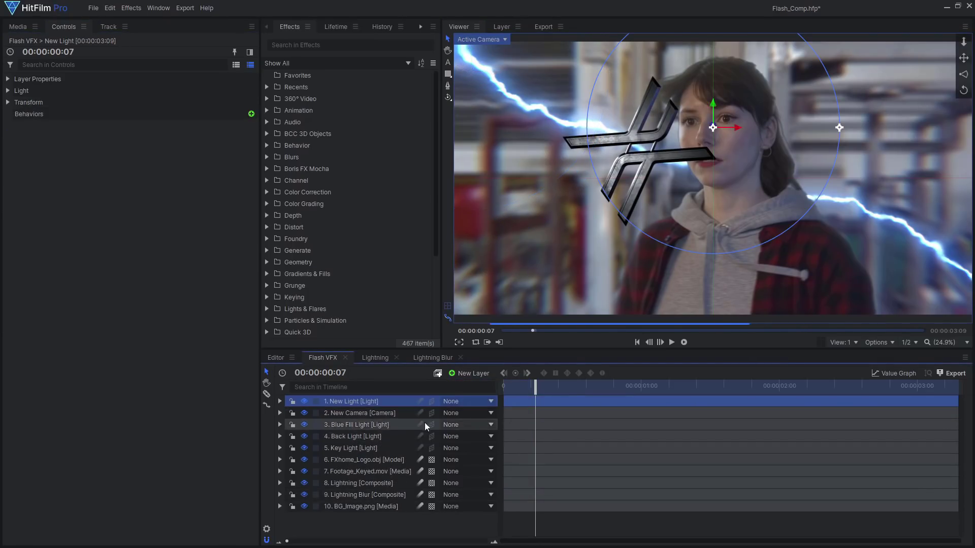
drag(425, 423, 388, 420)
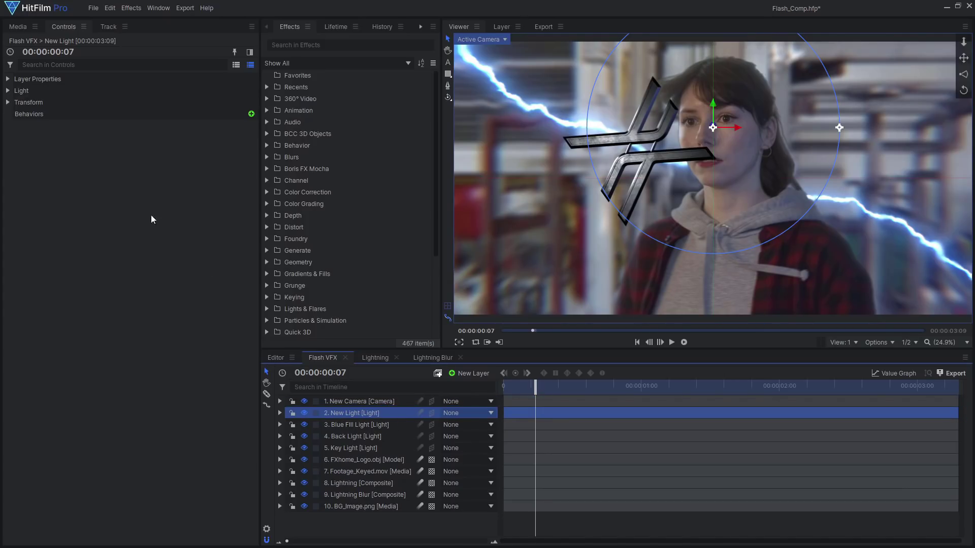
click(7, 90)
key(Tab)
text(0)
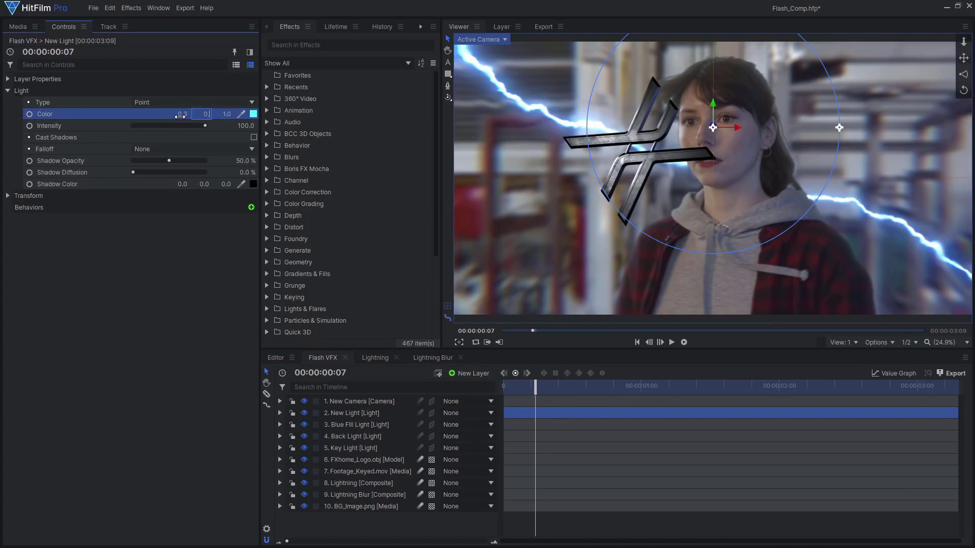
- Position the light beside the right-hand lightning bolt, checking placement from the Top view
click(472, 42)
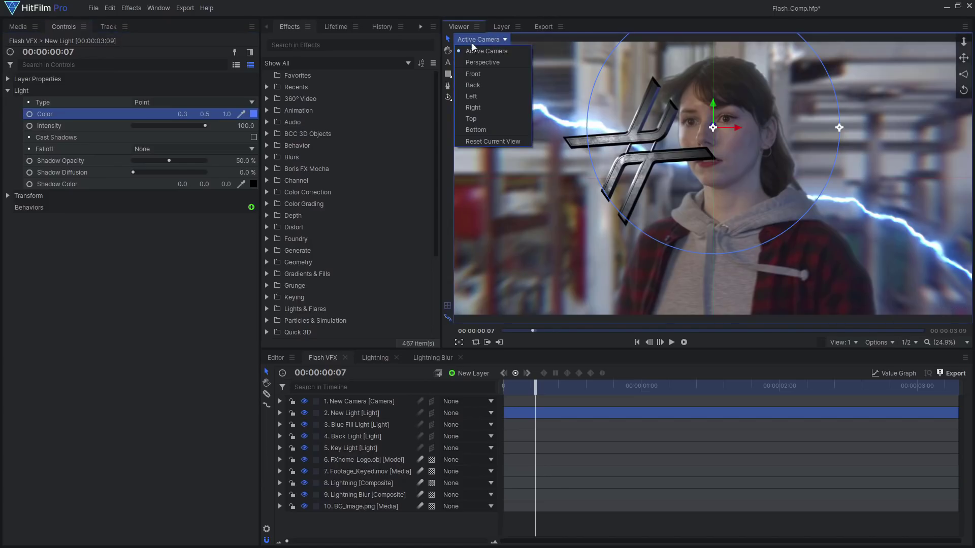
click(478, 118)
scroll(671, 142, down, 2)
drag(655, 118, 574, 224)
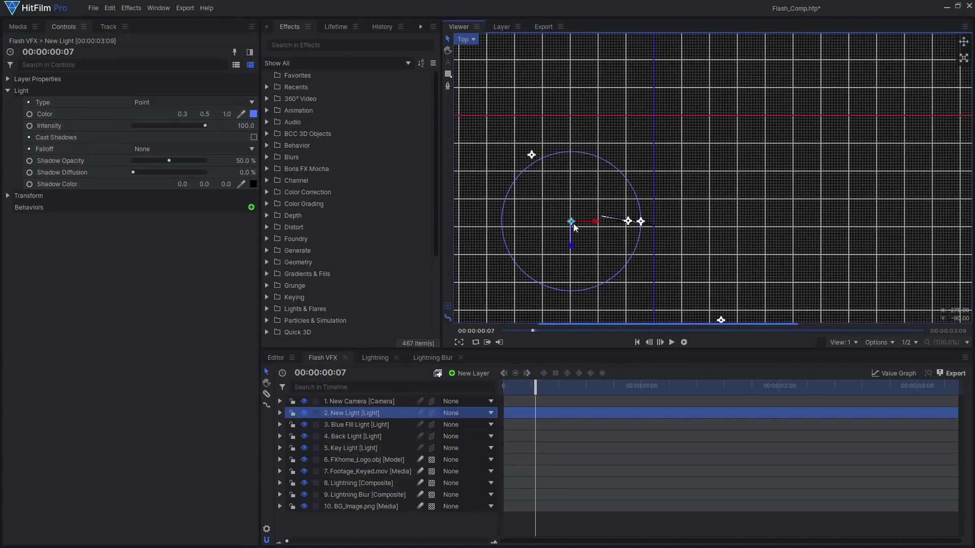
click(479, 40)
click(473, 55)
drag(734, 224, 741, 191)
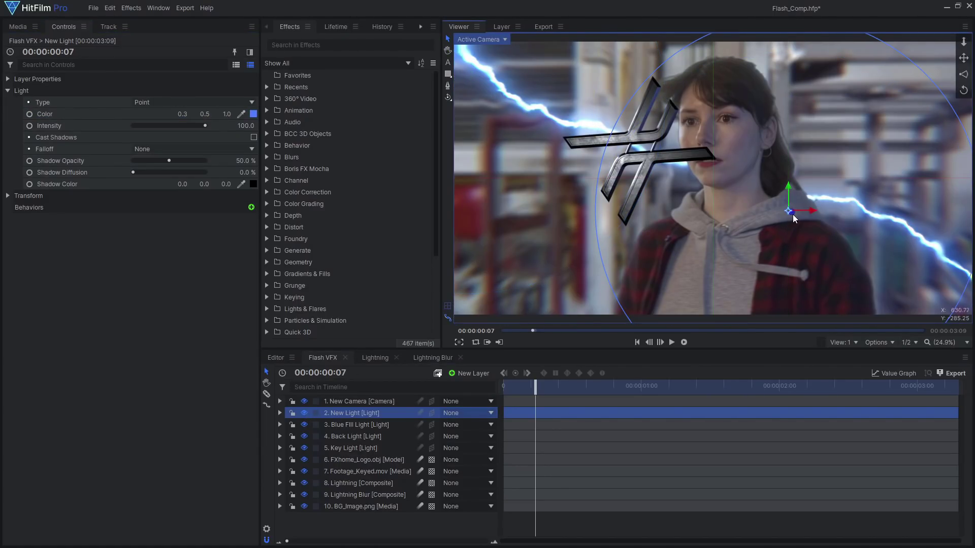
drag(795, 218, 830, 228)
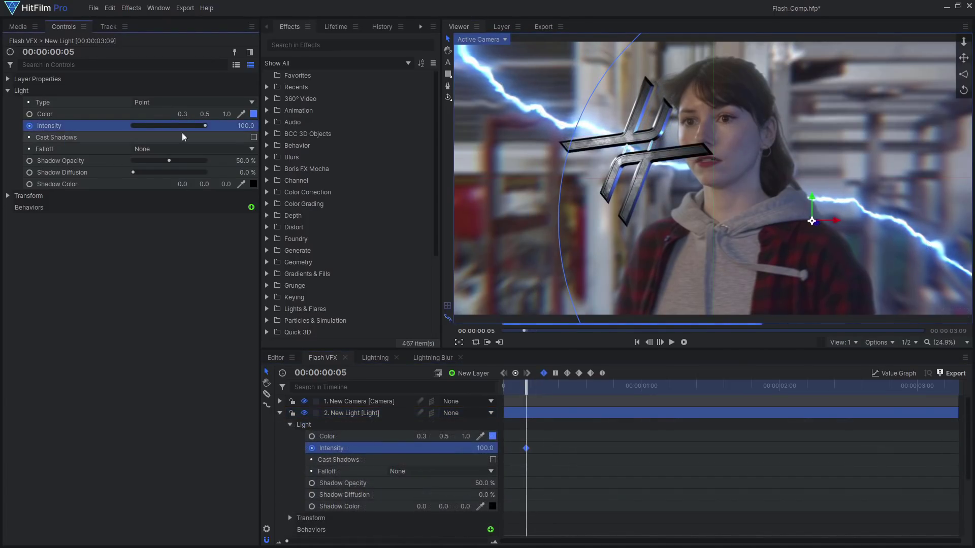
- Keyframe the light's Intensity from 8 to flicker, then fade to 0 by frame 17
click(241, 127)
text(8)
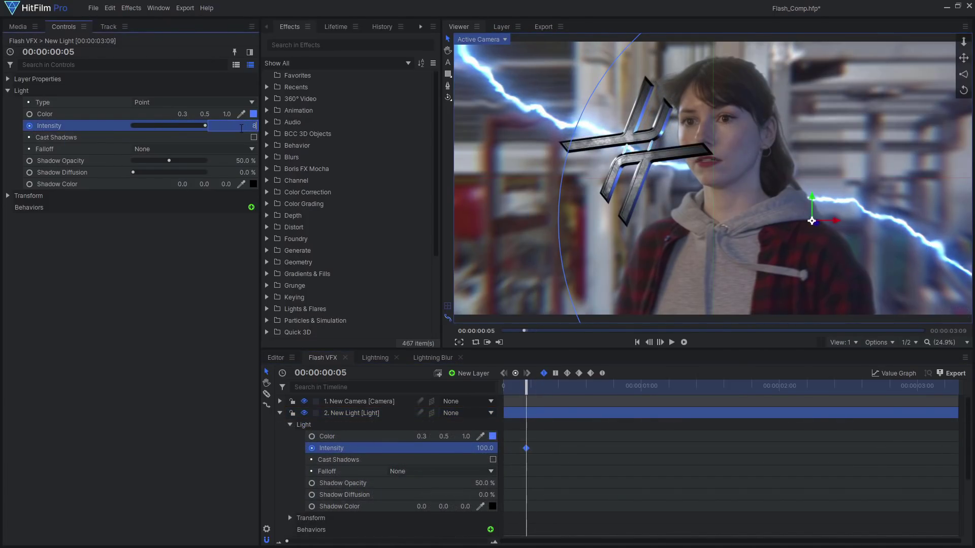
key(comma)
key(comma)
key(comma)
drag(243, 125, 232, 154)
key(period)
key(Right)
key(Right)
key(Right)
key(Right)
key(Right)
key(Right)
key(Right)
key(Right)
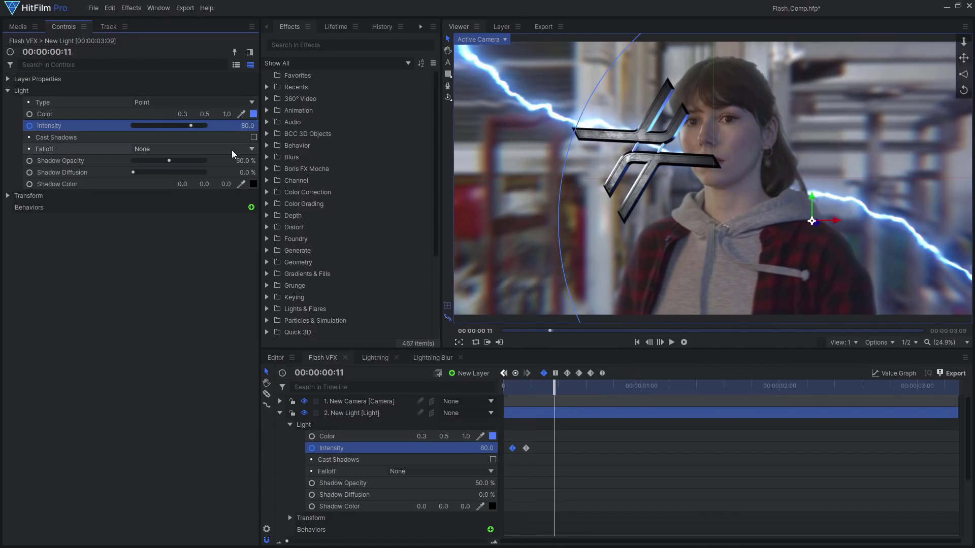
click(516, 374)
key(Right)
key(Right)
key(Right)
key(Right)
key(Right)
key(Right)
drag(191, 125, 29, 128)
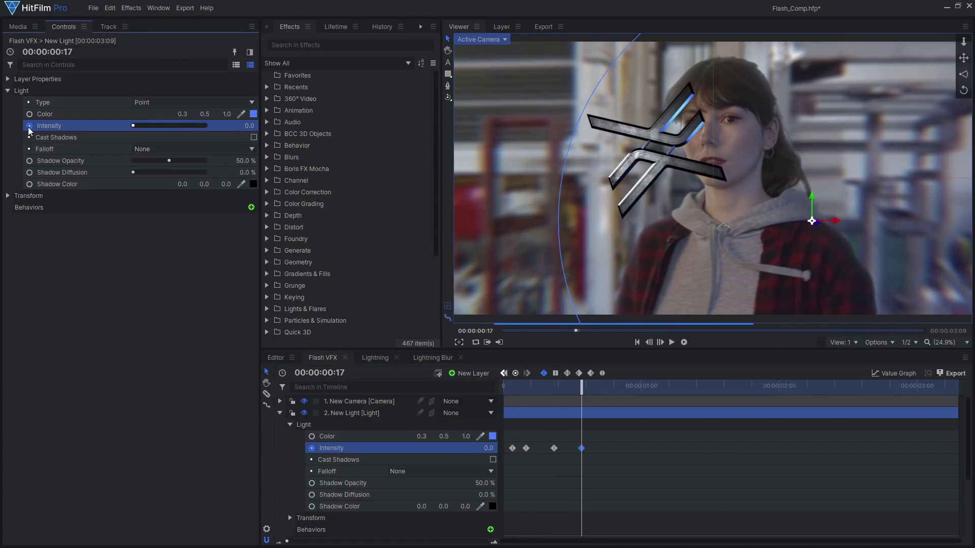
key(Left)
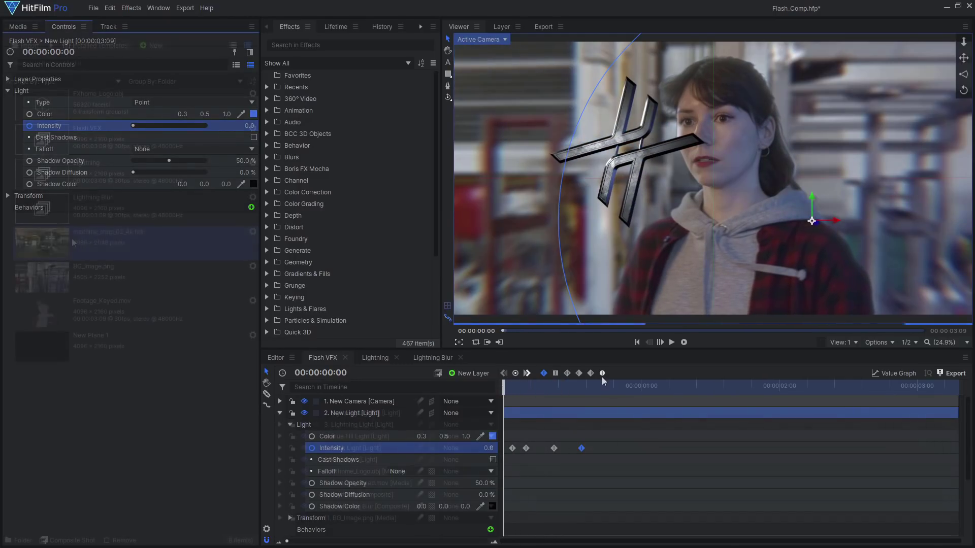
- Add machine_shop_02_4k.hdr as a hidden layer and set it as the logo's environment map
drag(306, 422, 329, 524)
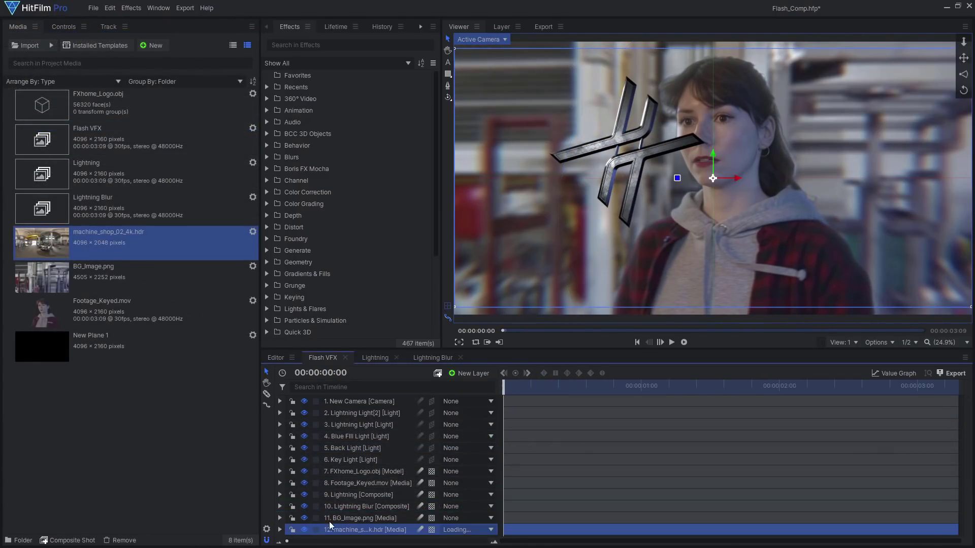
click(304, 529)
click(376, 471)
click(57, 26)
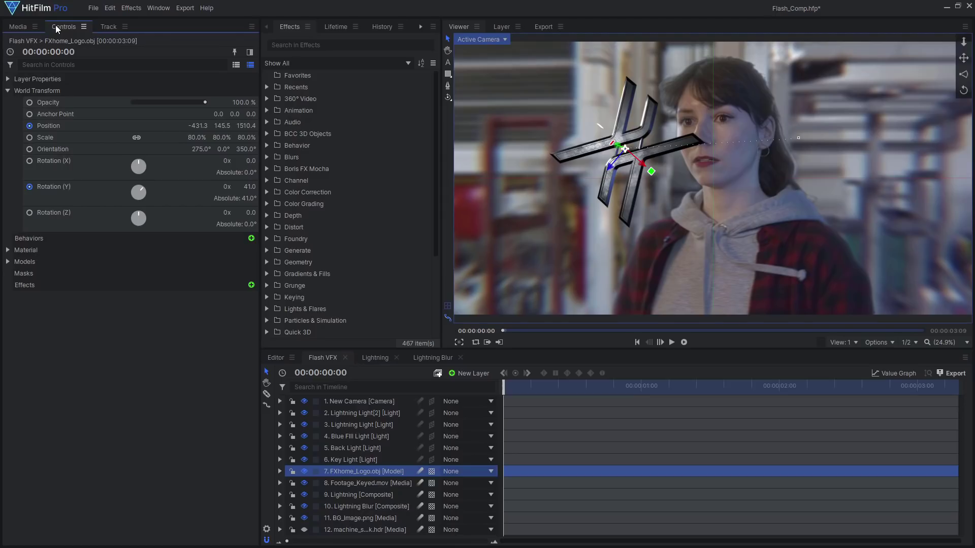
click(8, 91)
click(7, 114)
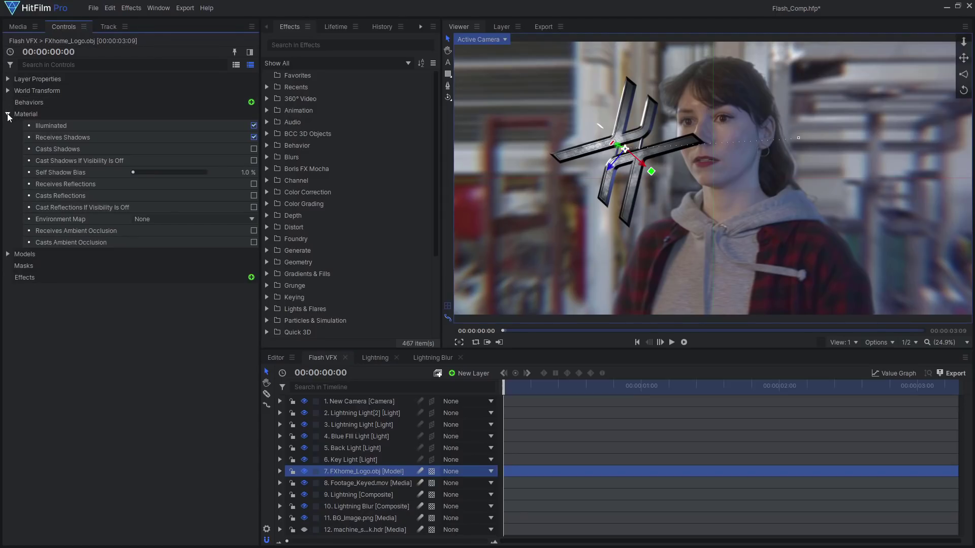
click(176, 220)
click(175, 258)
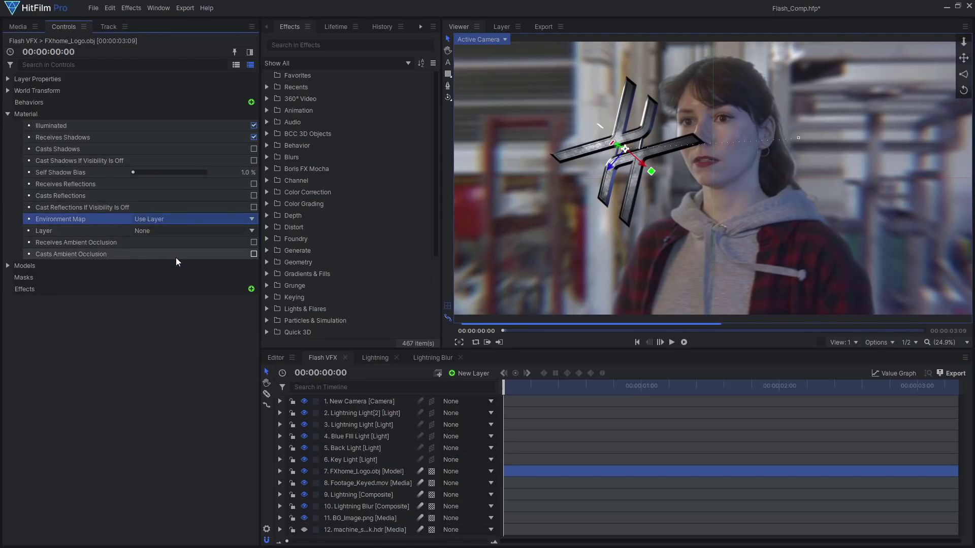
click(175, 231)
click(226, 313)
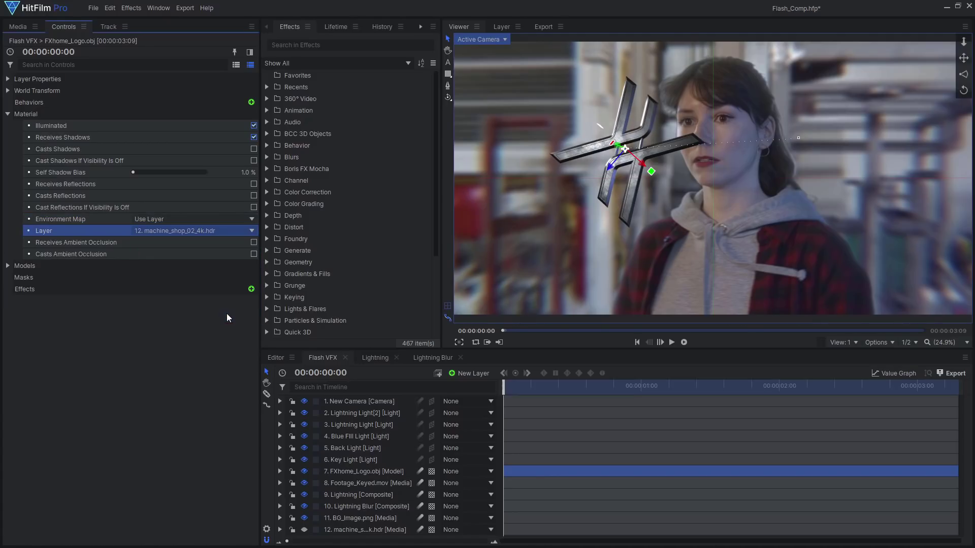
- Enable Receive Reflections, Receive Ambient Occlusion and Cast Ambient Occlusion on the logo
scroll(622, 137, up, 3)
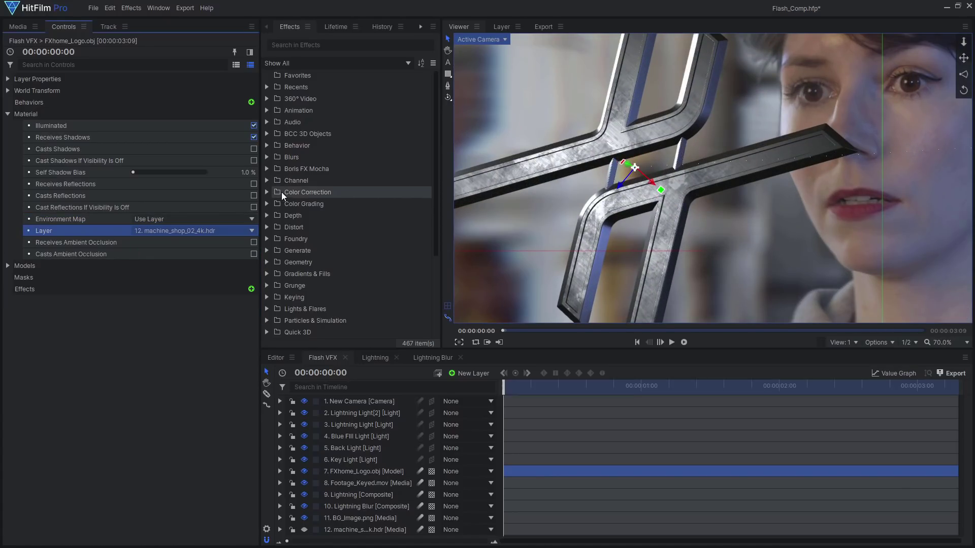
click(253, 184)
click(253, 242)
click(253, 254)
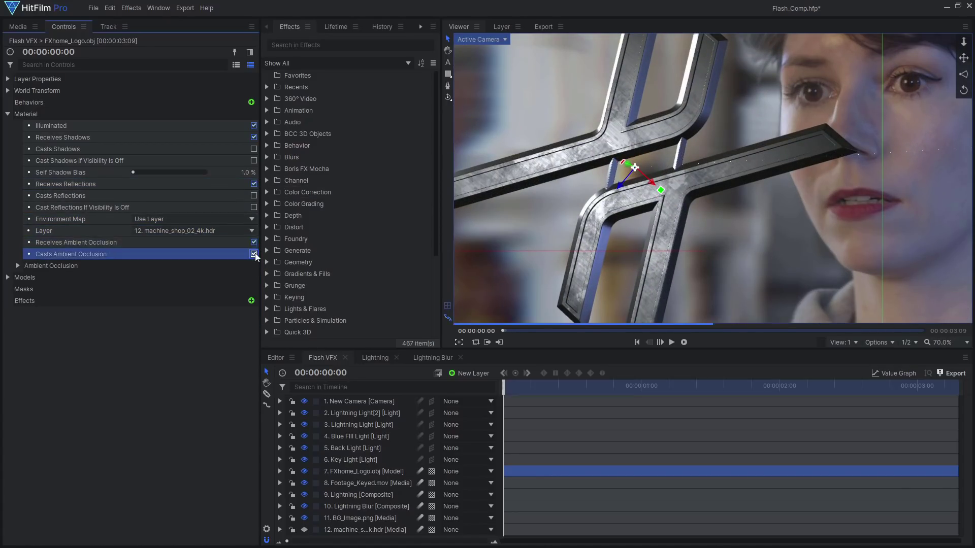
- Apply Lens Blur to the logo with Source Channel Full On, Focal Distance 0.00 and 20 px radius
click(251, 149)
text(lens)
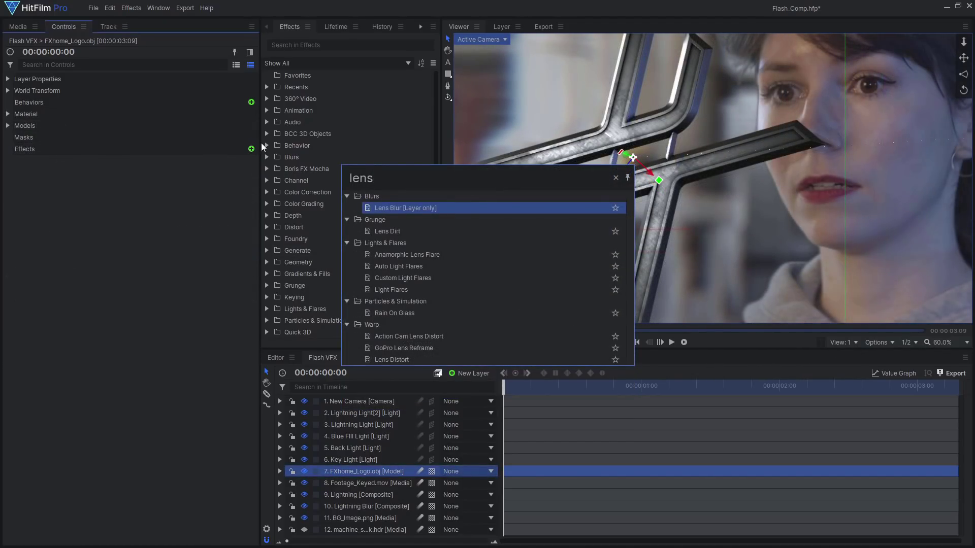
click(467, 211)
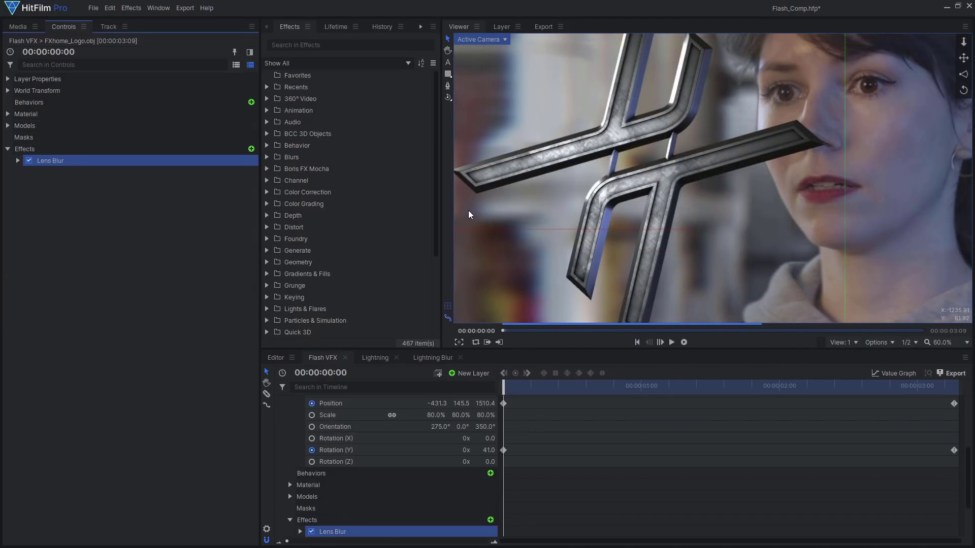
click(18, 160)
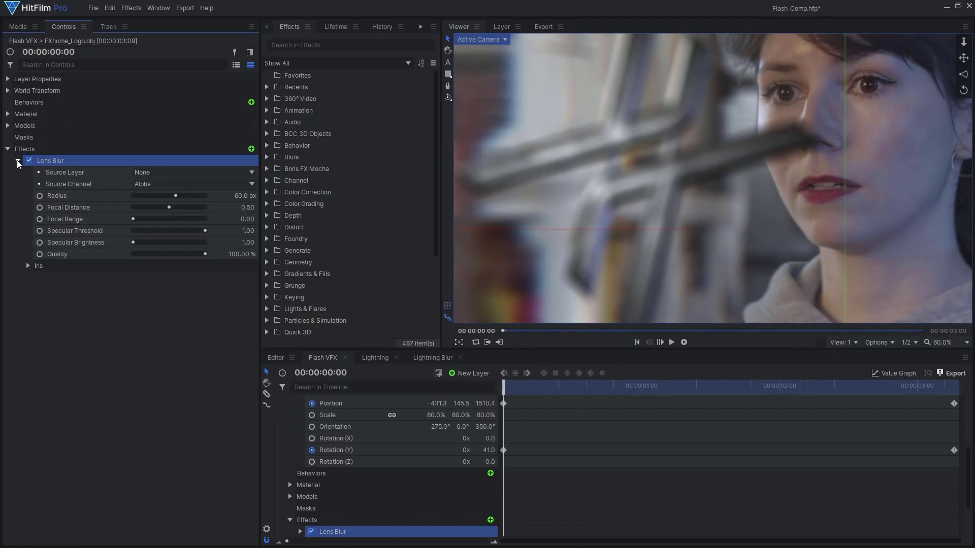
click(181, 185)
click(179, 297)
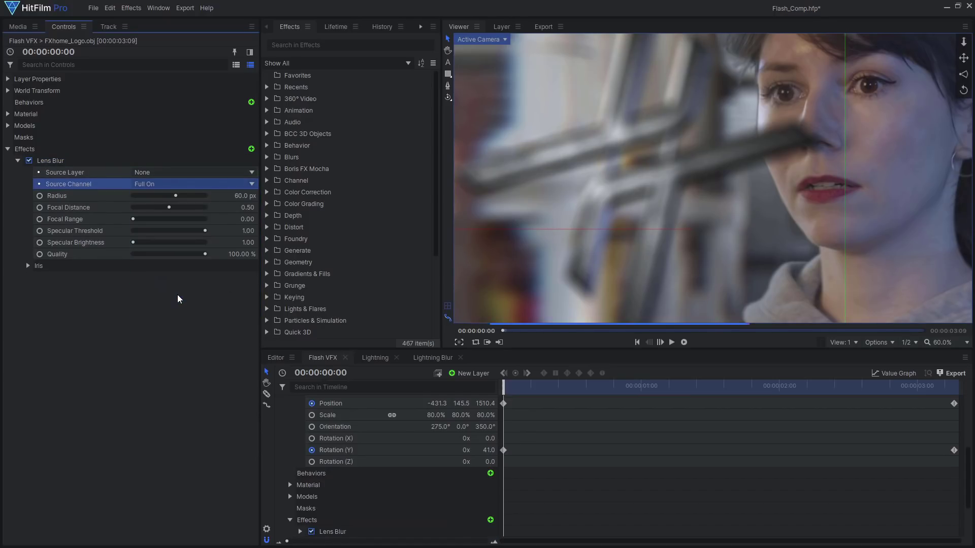
drag(169, 207, 116, 211)
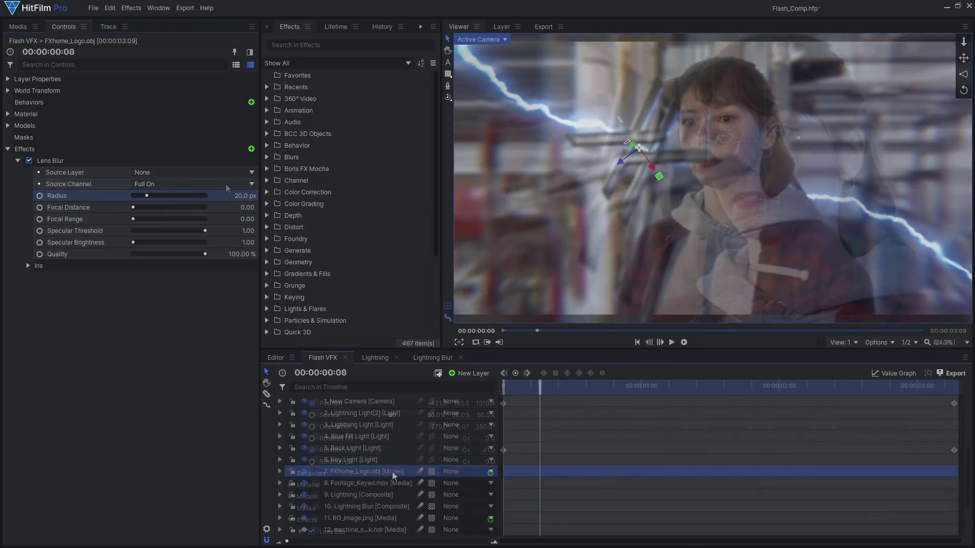
- Duplicate the logo layer below the original and set its Motion Trails phase 0, frame radius 9
right_click(393, 471)
click(417, 330)
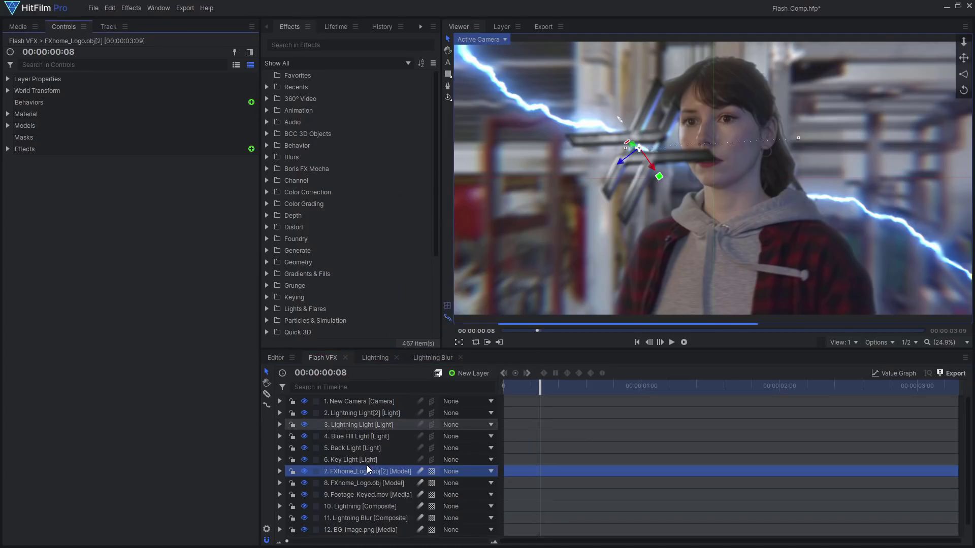
drag(367, 480, 367, 486)
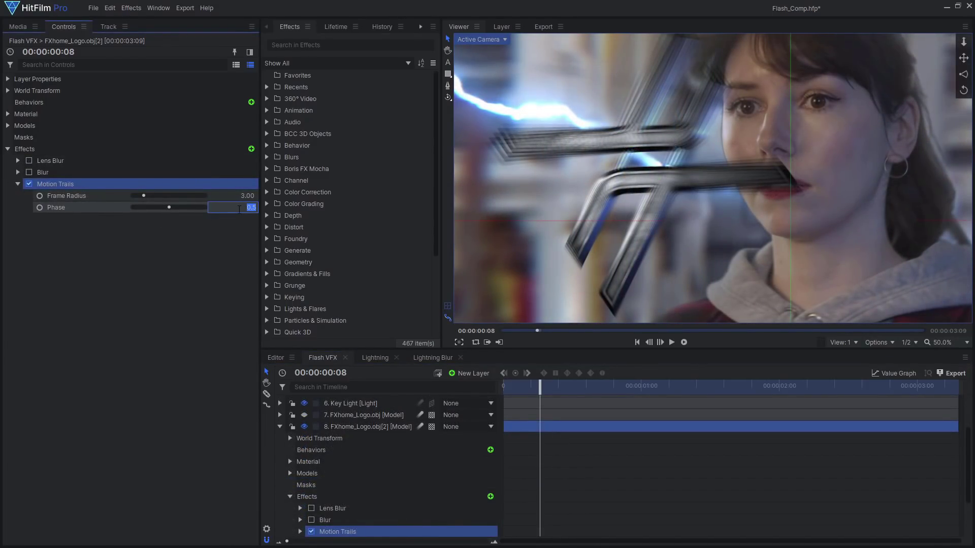
text(0)
key(Return)
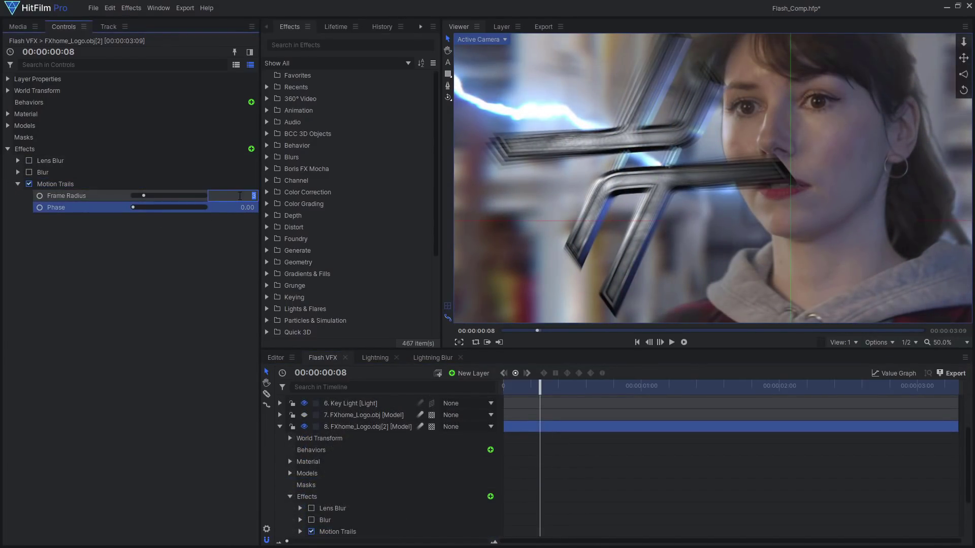
text(9)
key(Return)
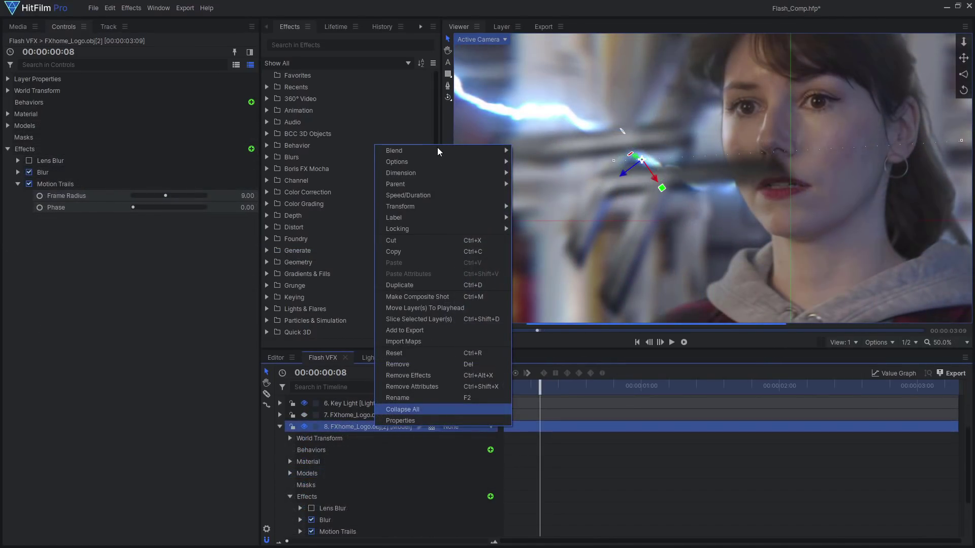
- Set the duplicate logo to Screen blend and add Heat Distortion with noise speed 0.40
mouse_move(494, 150)
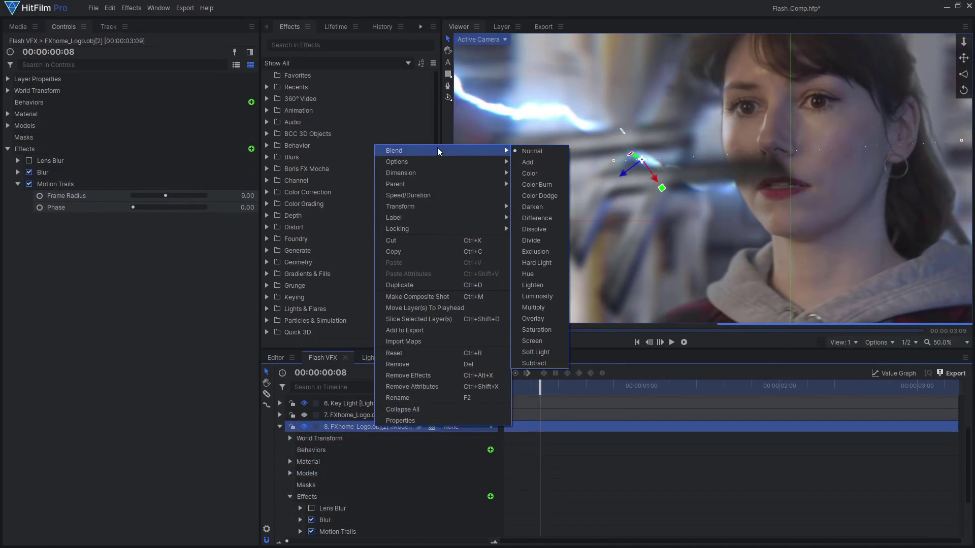
click(541, 342)
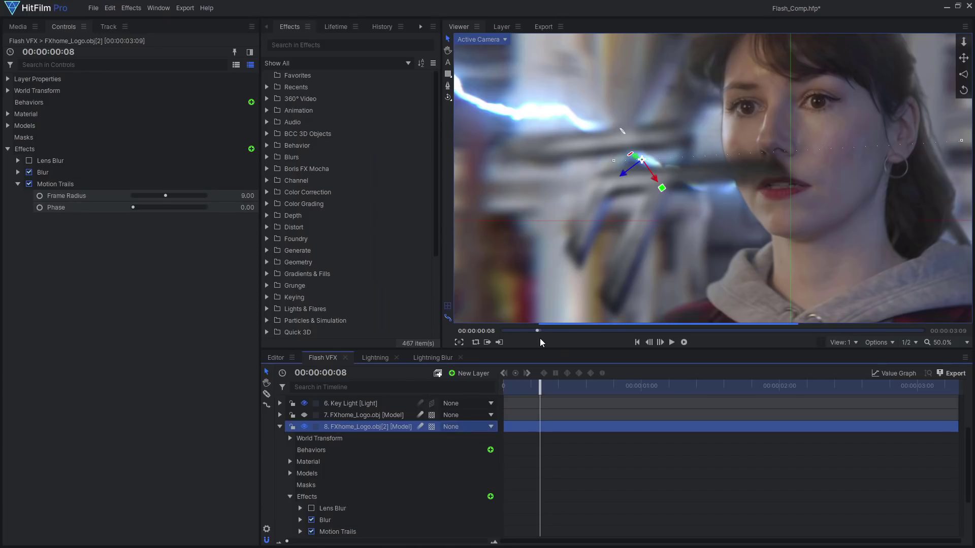
click(249, 151)
text(heat)
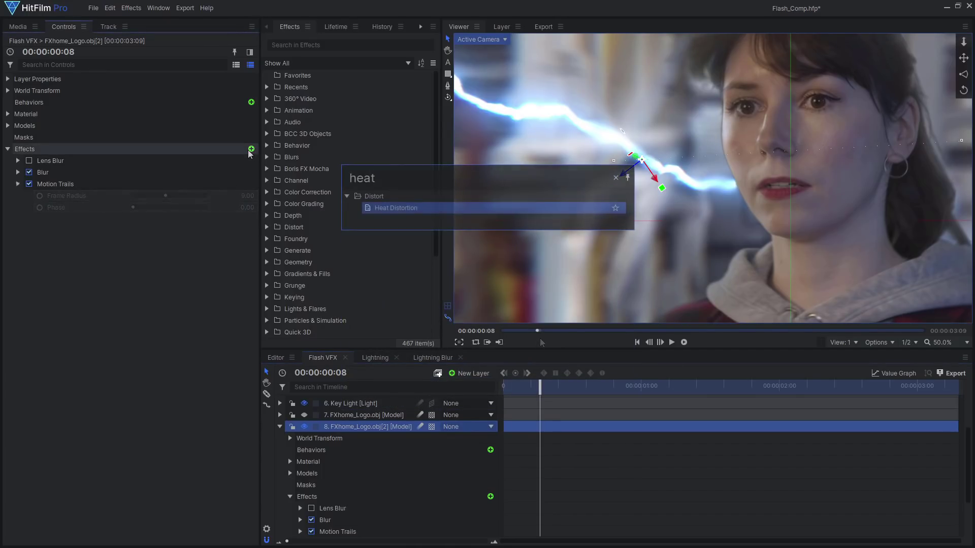
key(Return)
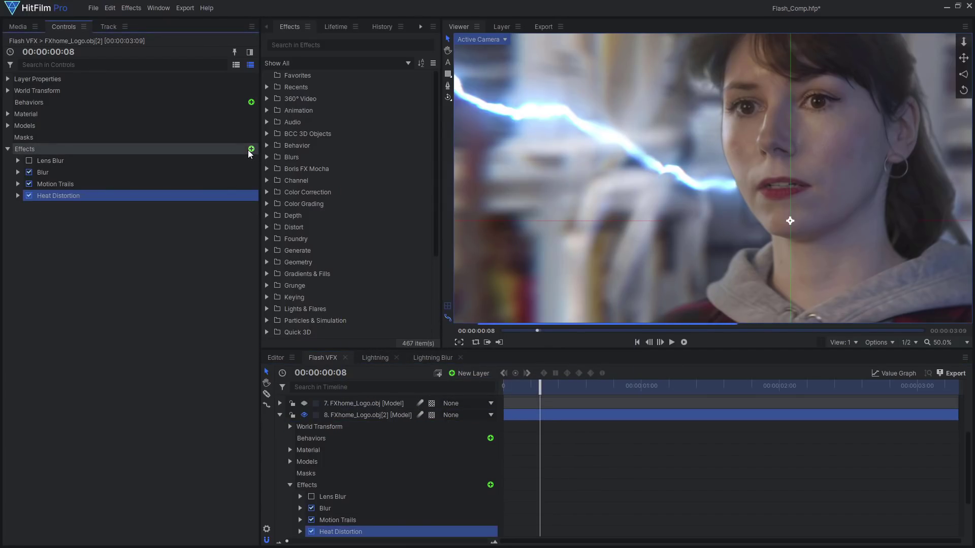
click(18, 196)
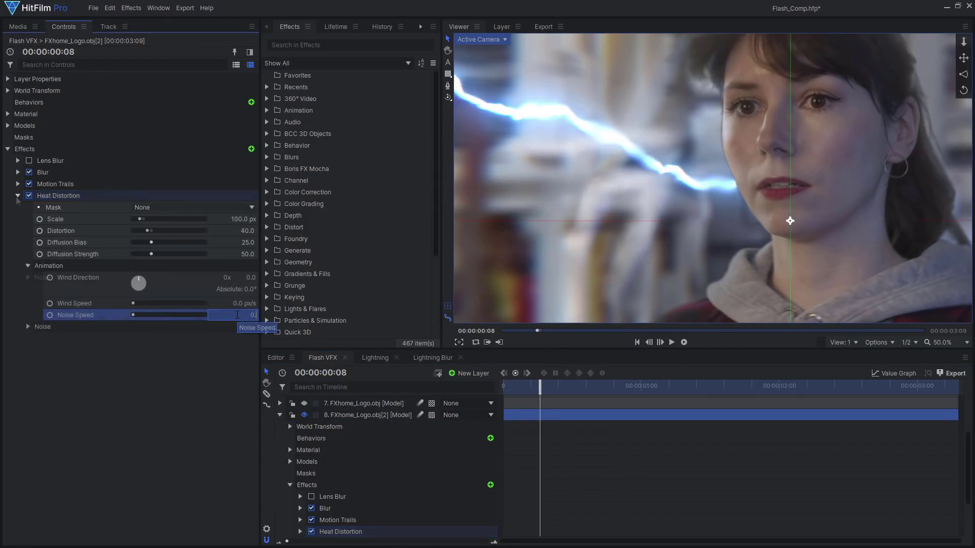
drag(250, 315, 236, 314)
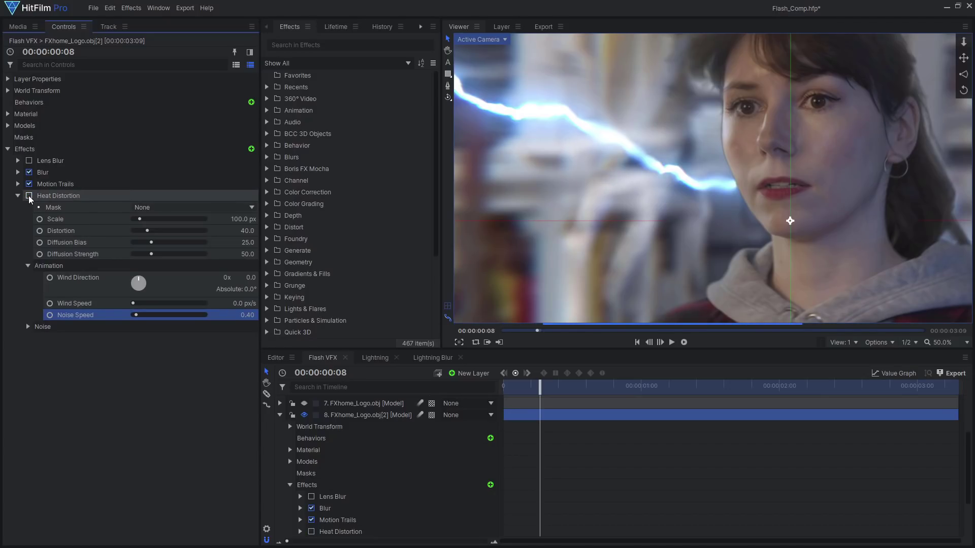
click(29, 196)
- Add Chromatic Aberration to the duplicate logo with an 8% distance
click(17, 196)
click(251, 149)
text(chrome)
key(Return)
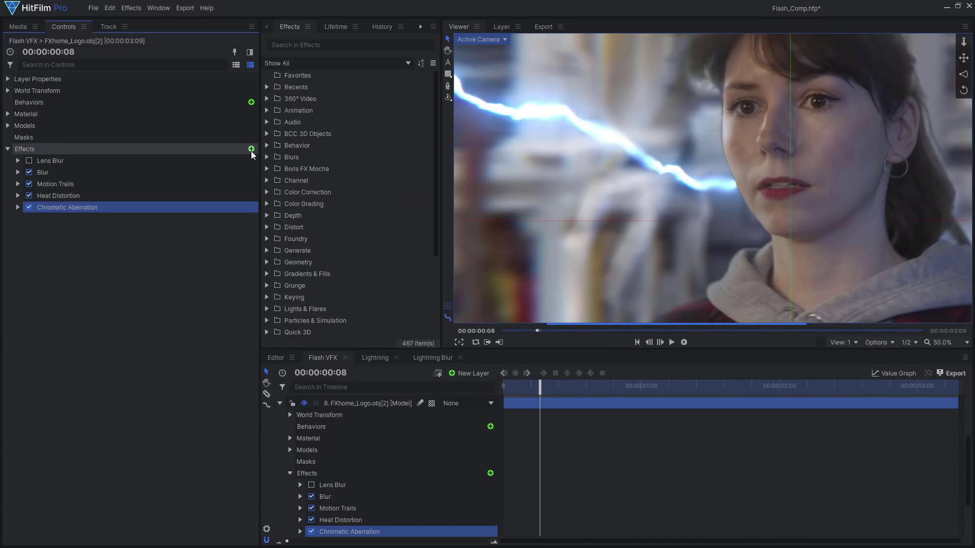
click(18, 208)
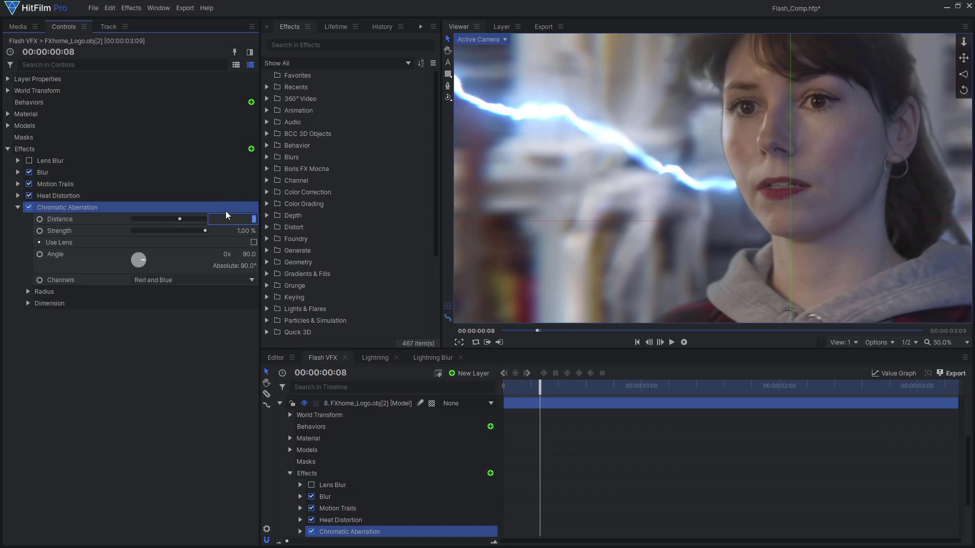
text(8)
key(Return)
click(280, 403)
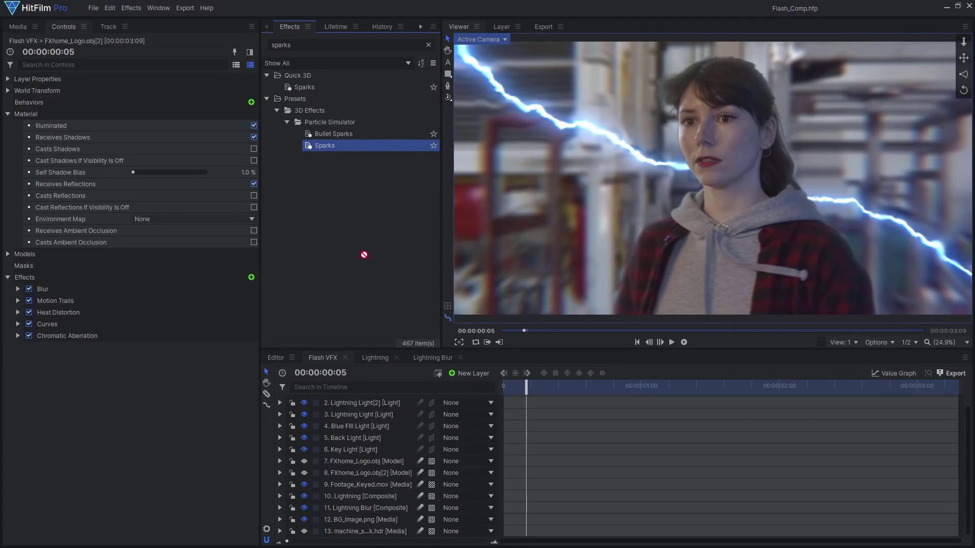
- Add the Sparks particle preset as a new layer and remove its Sparks particle system, keeping Star
drag(378, 401, 526, 397)
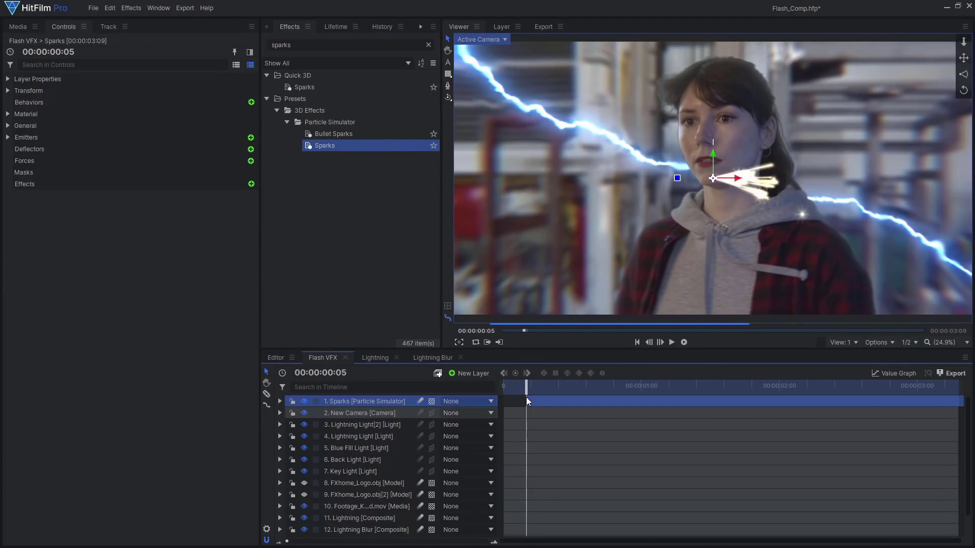
key(period)
key(period)
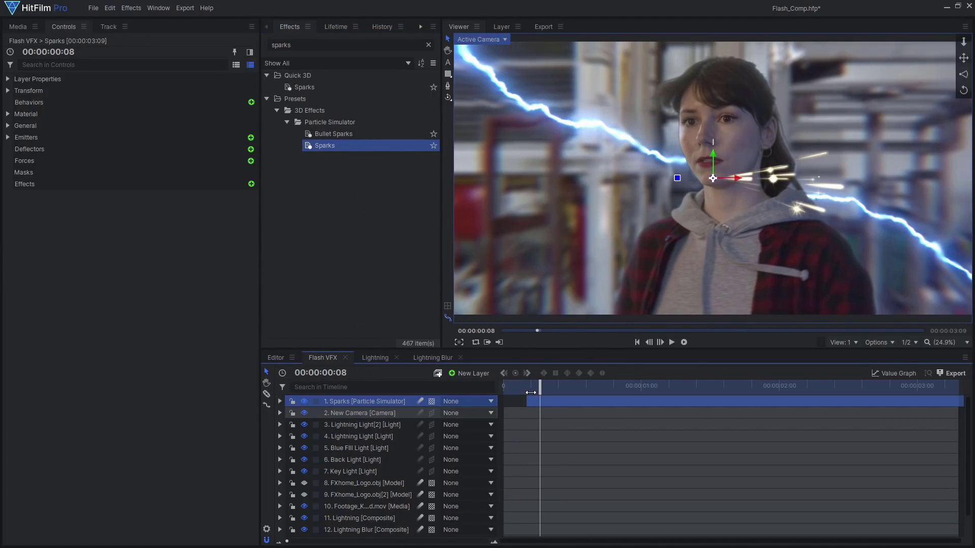
click(8, 137)
click(19, 150)
click(28, 196)
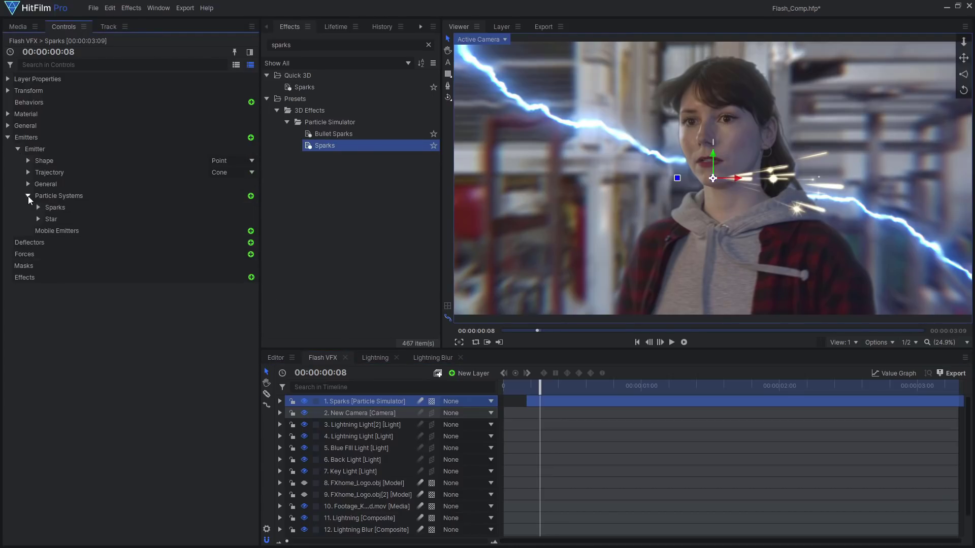
right_click(86, 206)
click(117, 264)
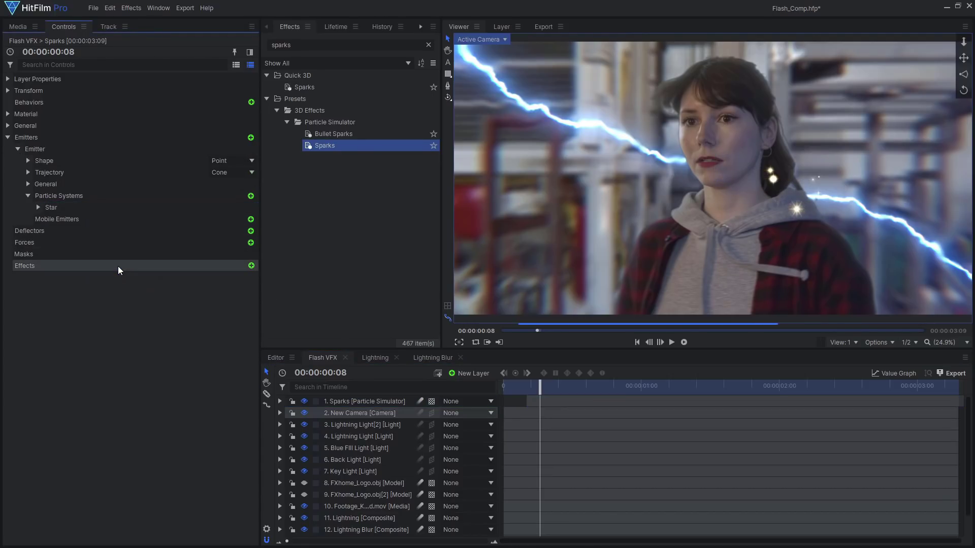
- Set the Star particles to speed 700, life 1.3 s, life variation 0.4 and scale 32%
click(37, 208)
click(48, 255)
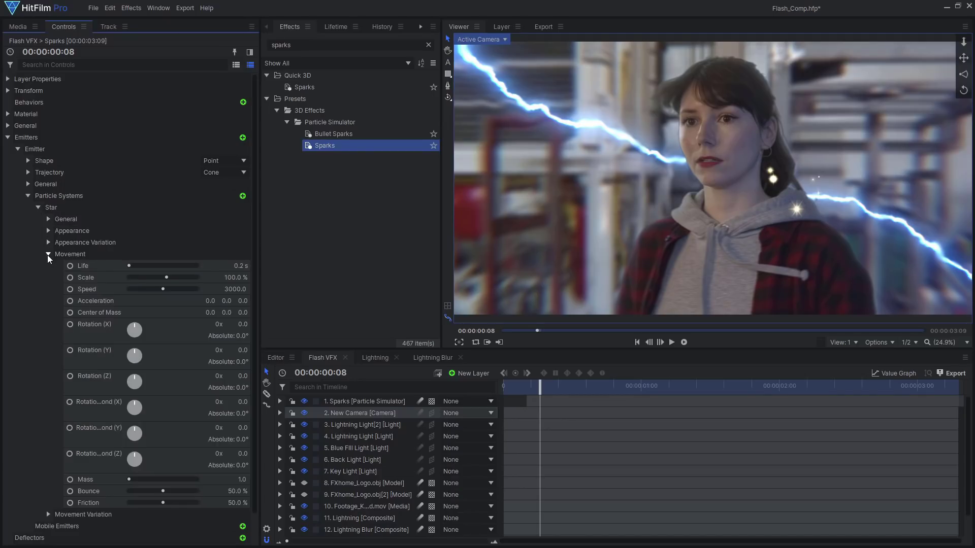
drag(232, 290, 208, 290)
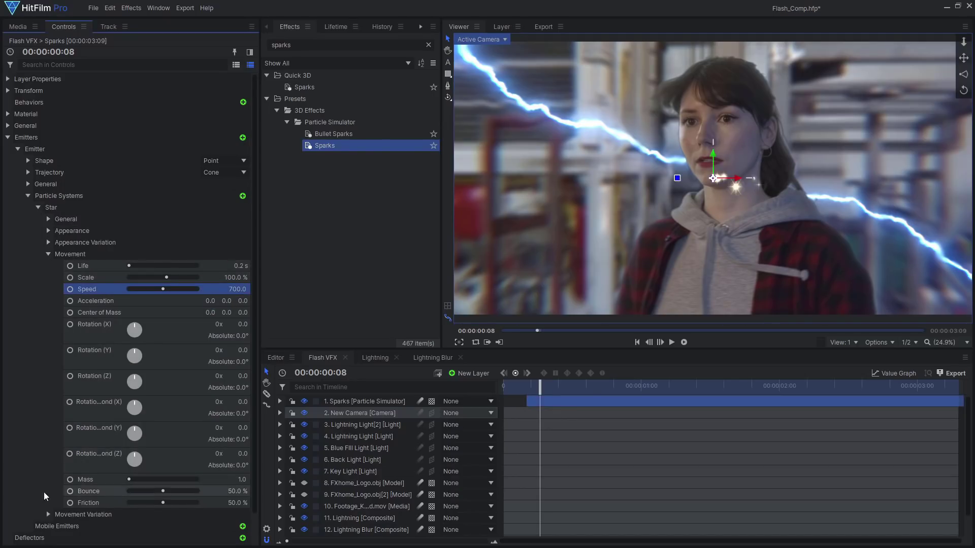
click(49, 514)
scroll(55, 446, down, 4)
click(221, 348)
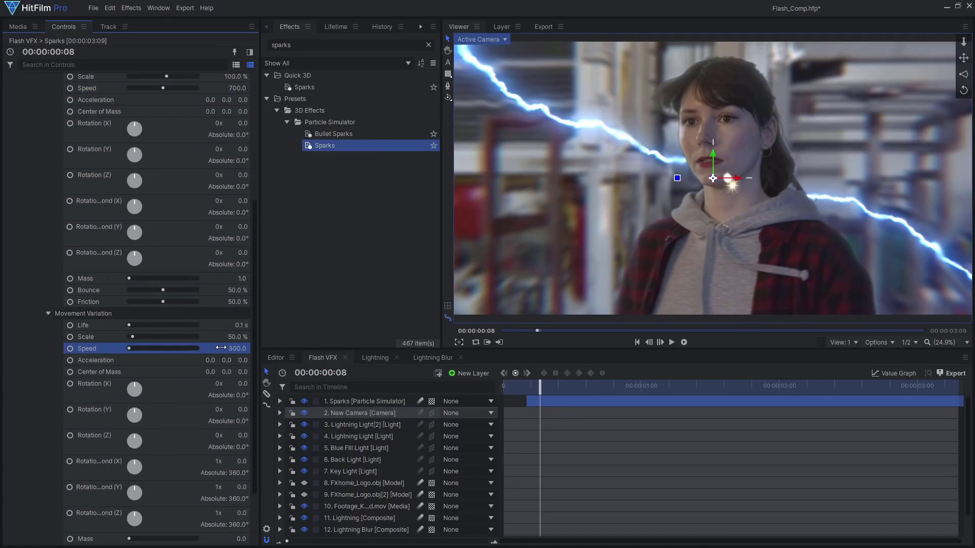
scroll(241, 218, up, 3)
click(221, 215)
text(1.3)
key(Return)
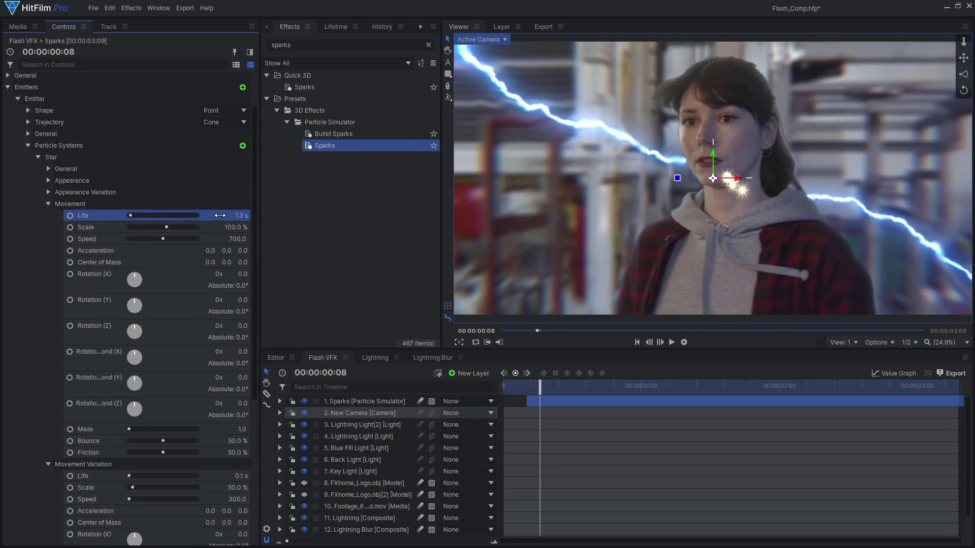
click(230, 473)
text(0.4)
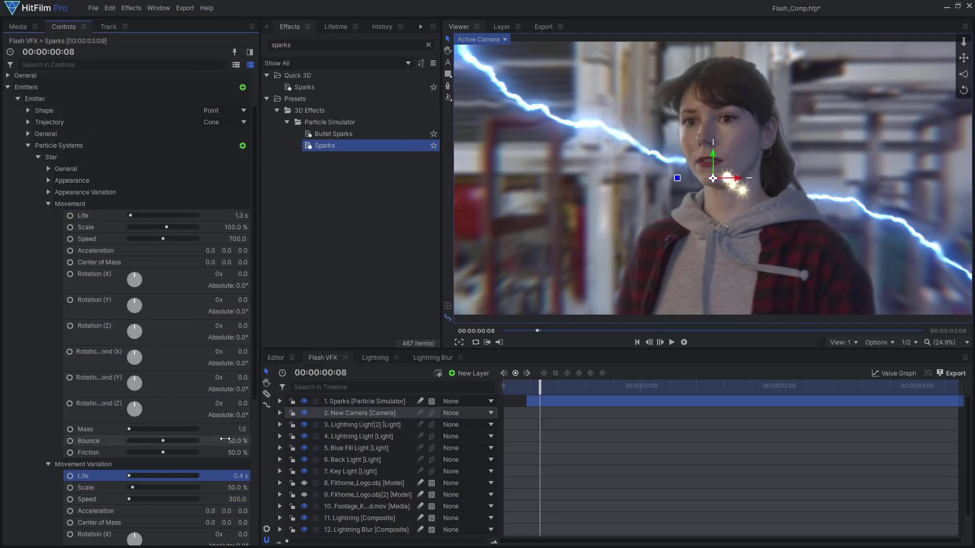
drag(243, 227, 240, 230)
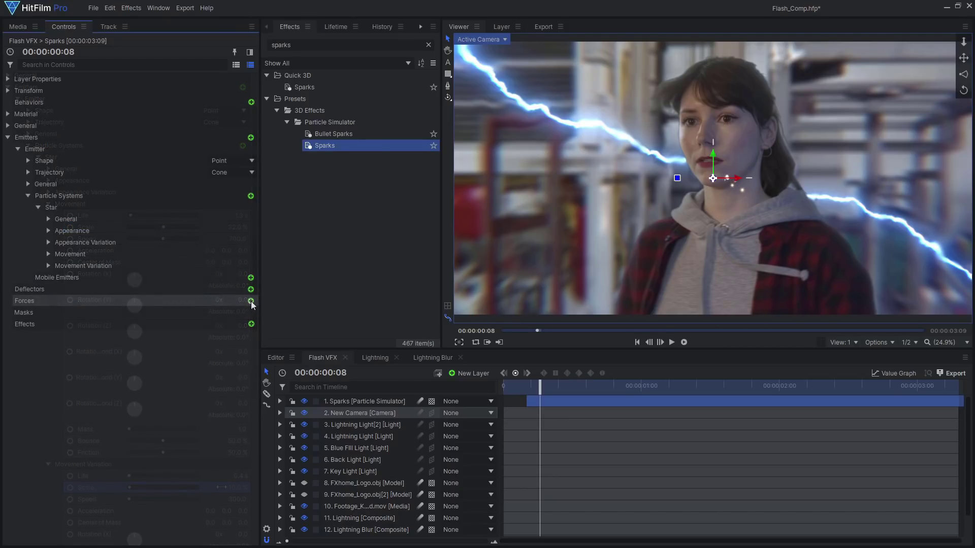
- Add a force to the sparks simulator with 10% strength
click(250, 301)
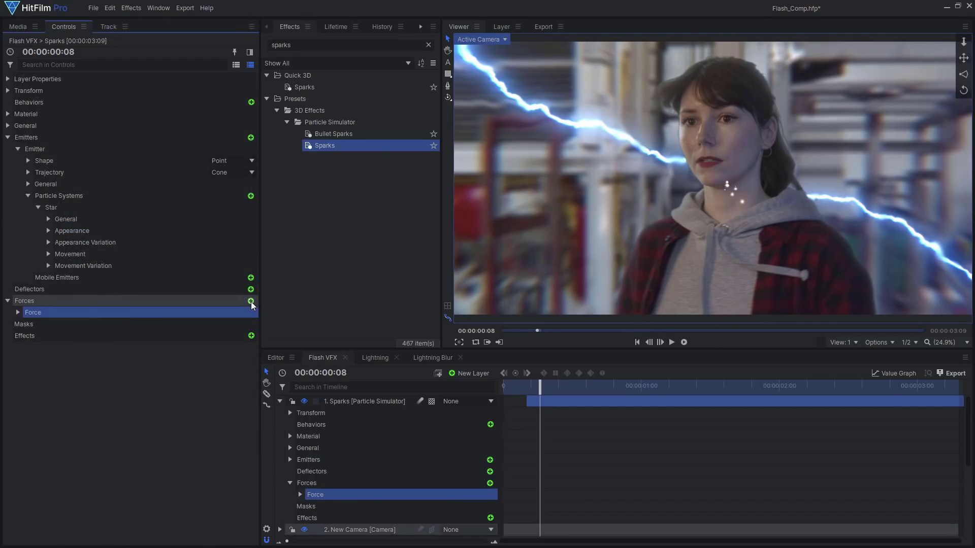
click(18, 312)
click(28, 347)
click(246, 448)
text(10)
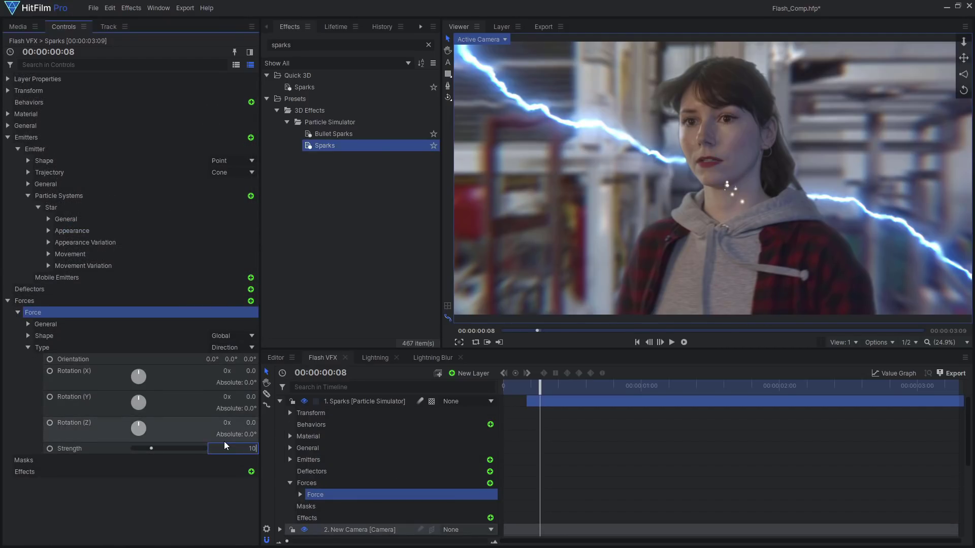
key(Return)
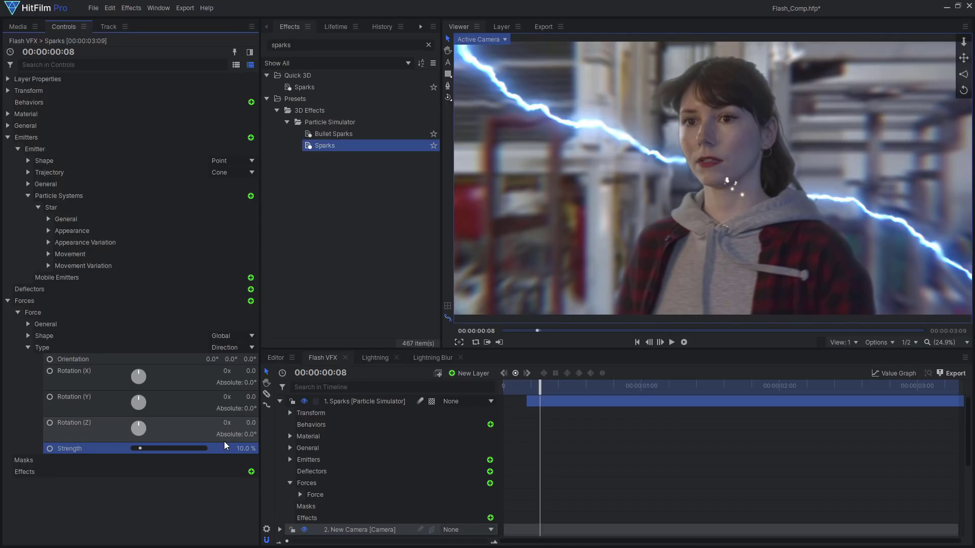
- Check the Star Particles Per Second keyframes (0–8000–0) over the first frames and play the burst
click(48, 219)
click(99, 279)
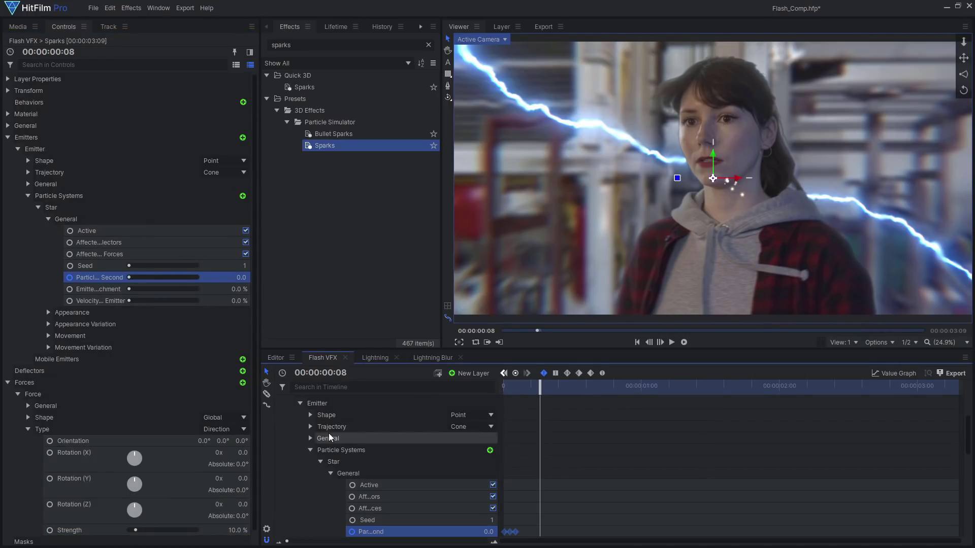
double_click(509, 532)
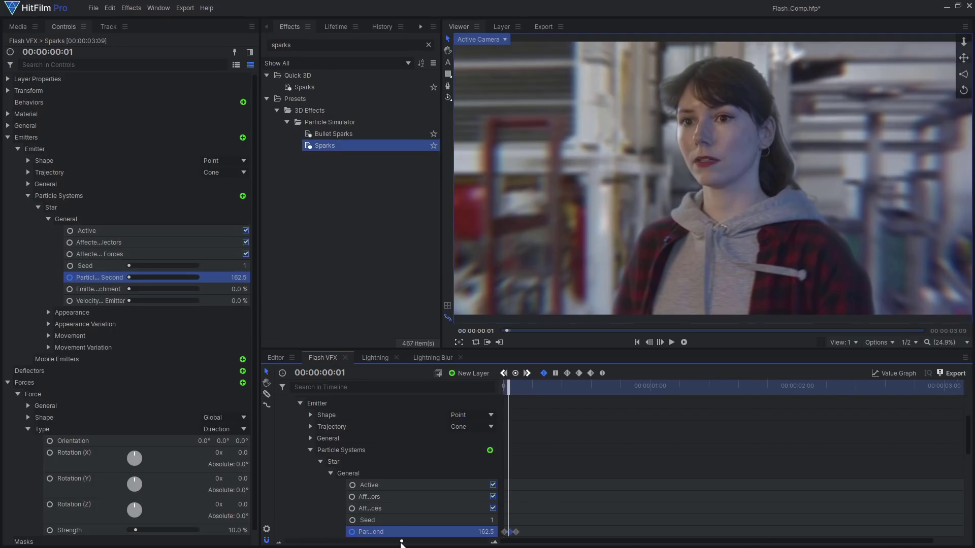
drag(401, 542, 540, 532)
mouse_move(528, 531)
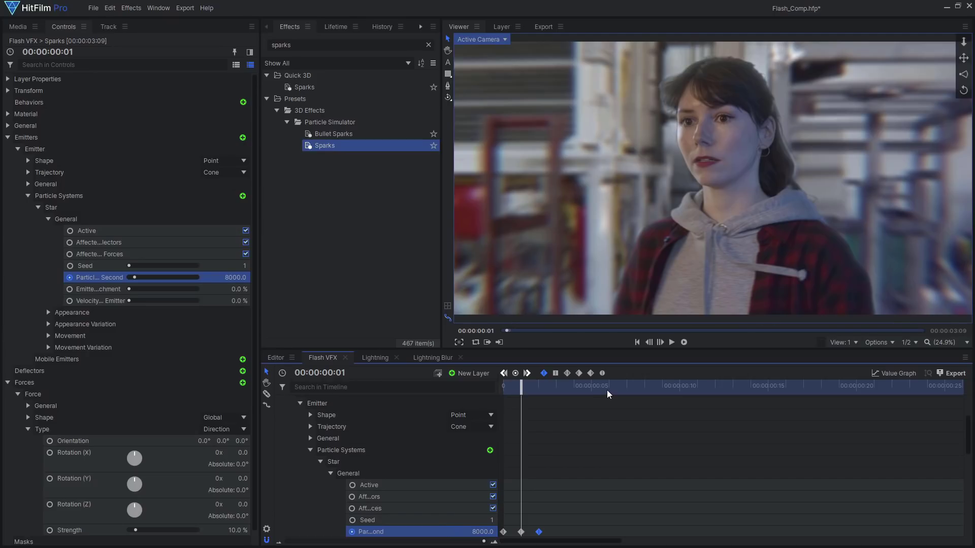
key(space)
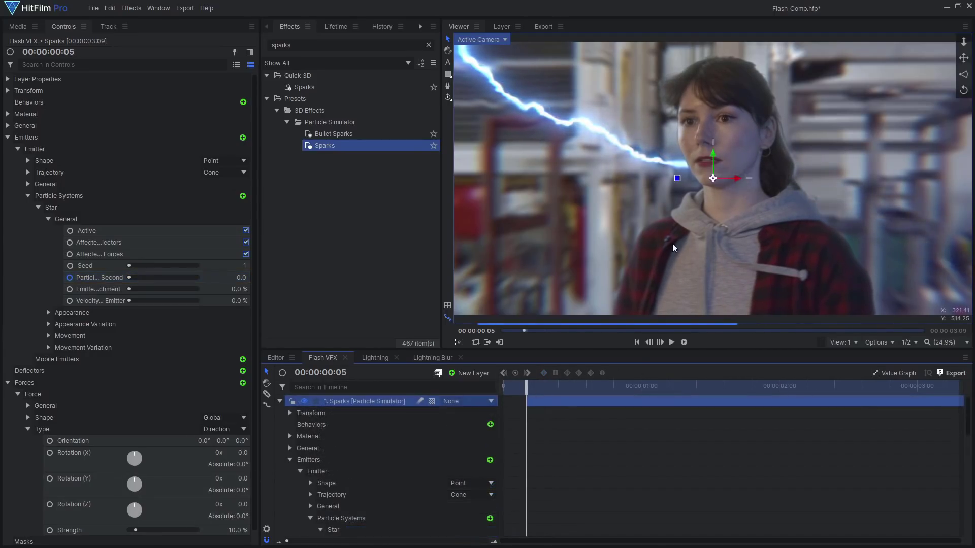
- Rotate the Sparks cone emitter to X 60° and Z -90°, set its radius to 50, and preview
scroll(691, 237, down, 3)
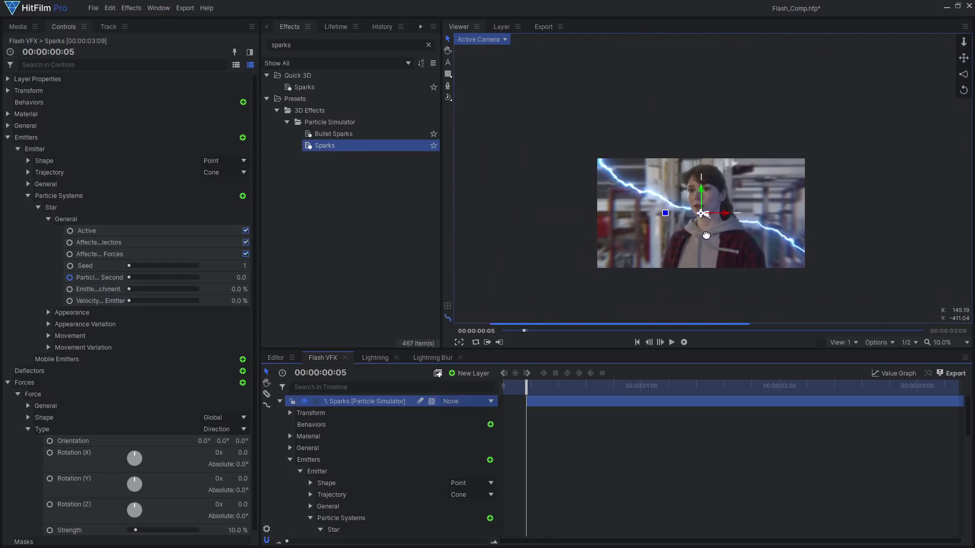
drag(706, 235, 677, 229)
scroll(781, 255, up, 5)
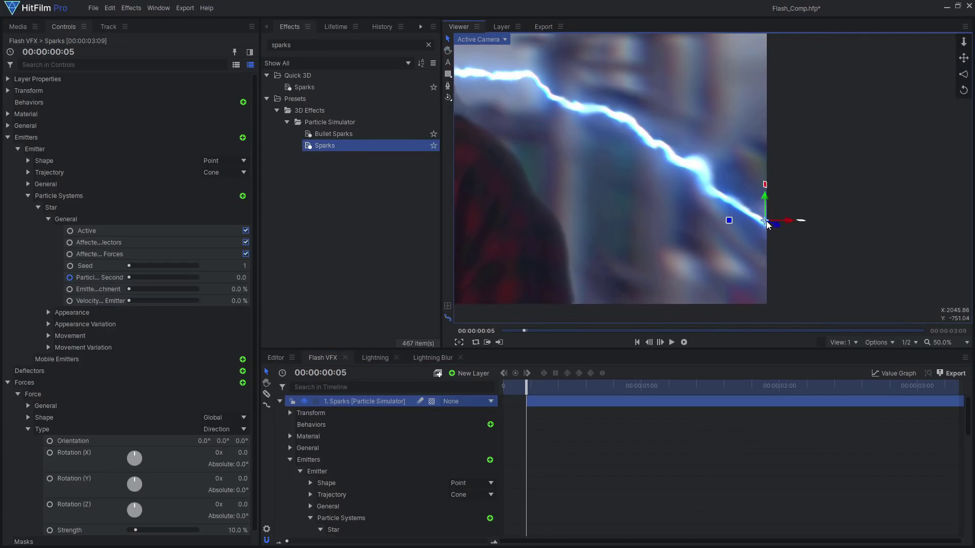
click(28, 172)
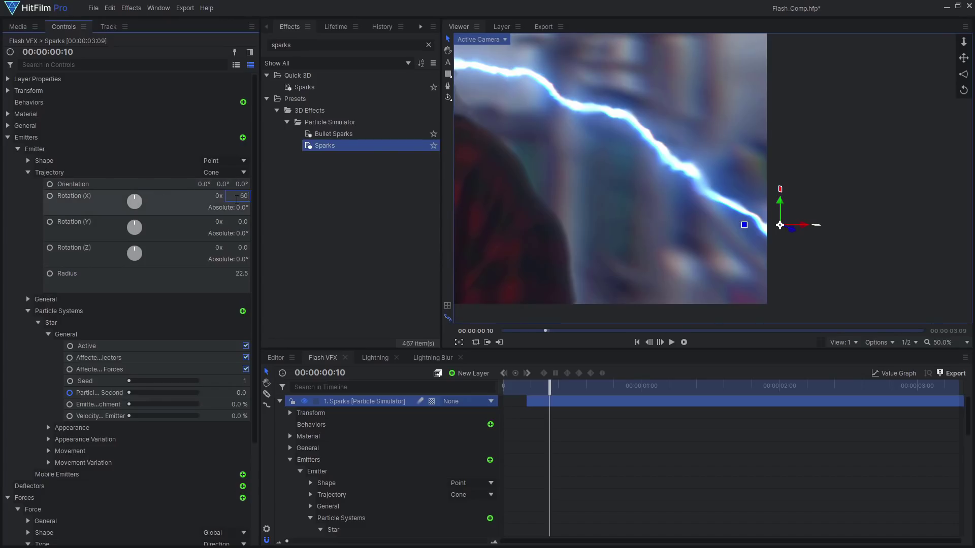
key(Return)
click(240, 247)
text(-90)
key(Return)
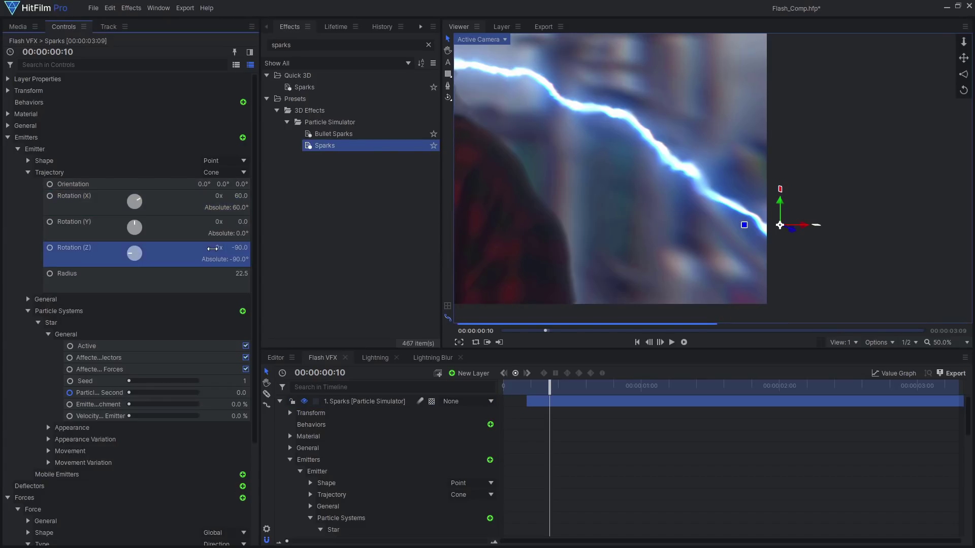
click(235, 273)
text(50)
key(Return)
click(671, 342)
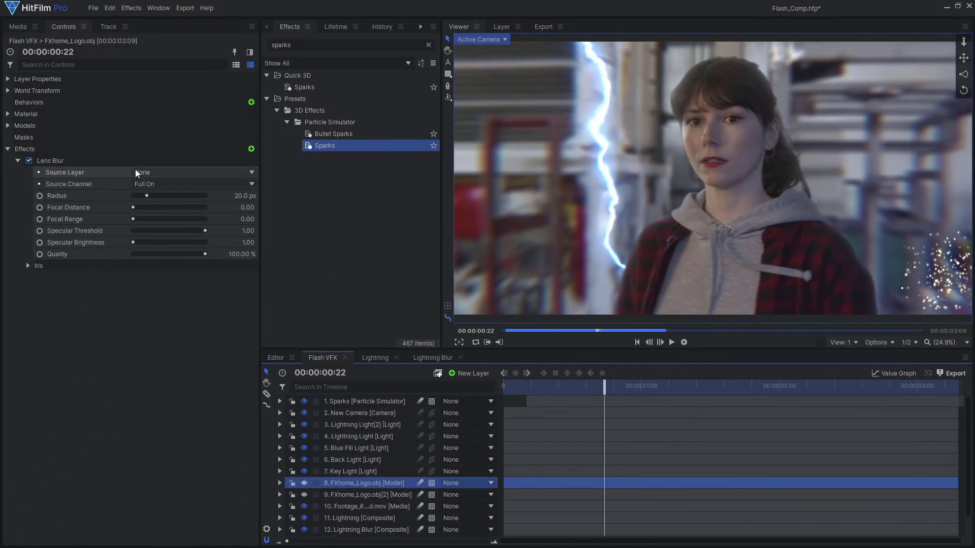
- Copy the logo's Lens Blur effect and paste it into the Sparks layer's effects
click(120, 160)
right_click(111, 161)
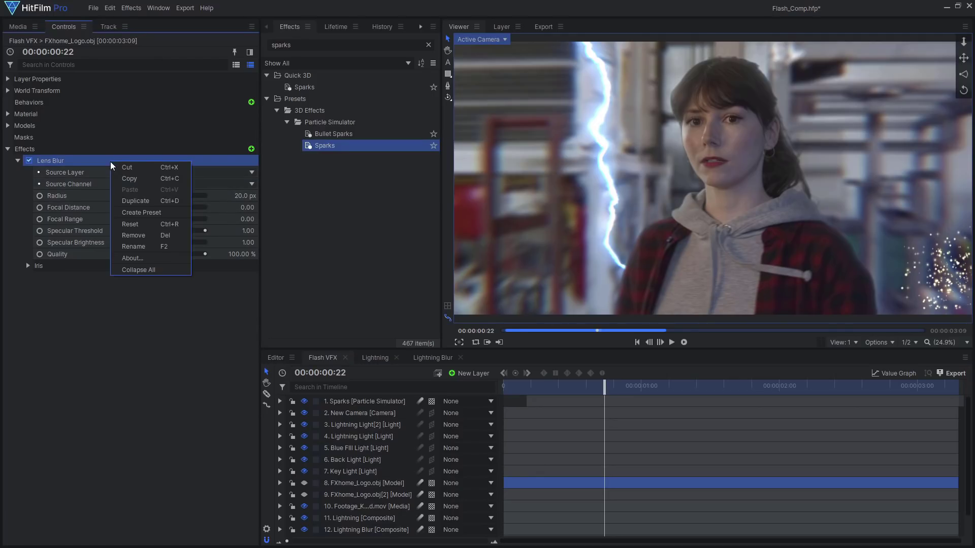
click(129, 177)
click(359, 401)
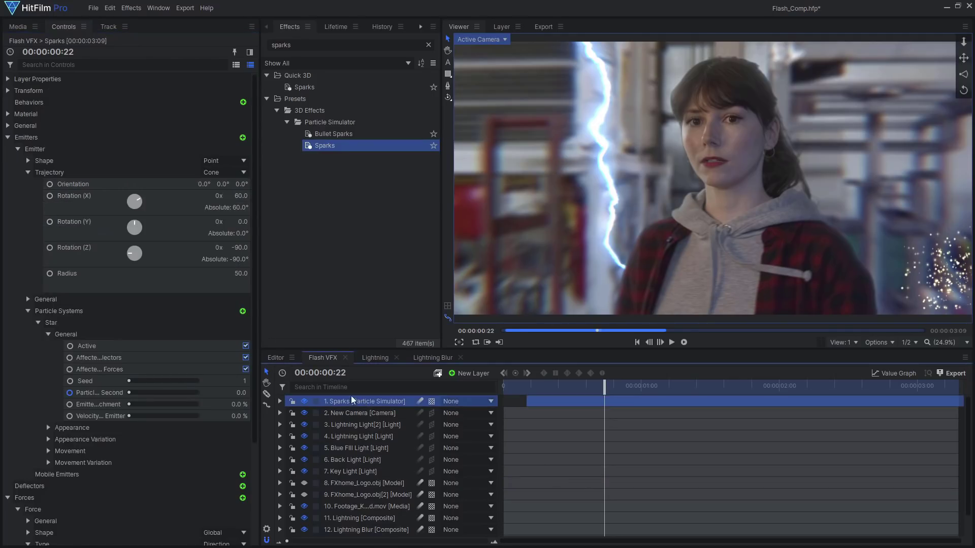
click(18, 148)
click(9, 173)
click(32, 193)
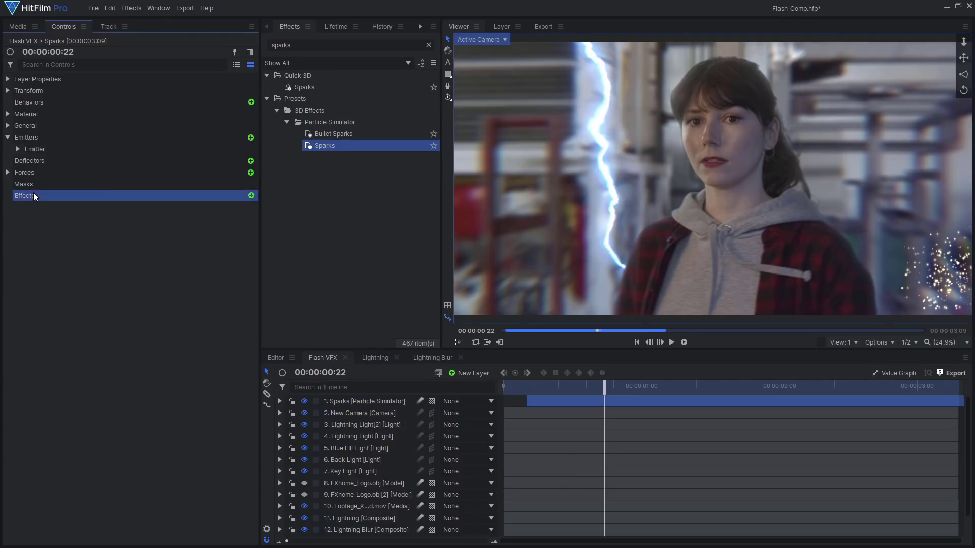
right_click(33, 192)
click(48, 203)
- Preview the composite, then place New Plane 1 at the top of the layer stack
scroll(829, 235, up, 6)
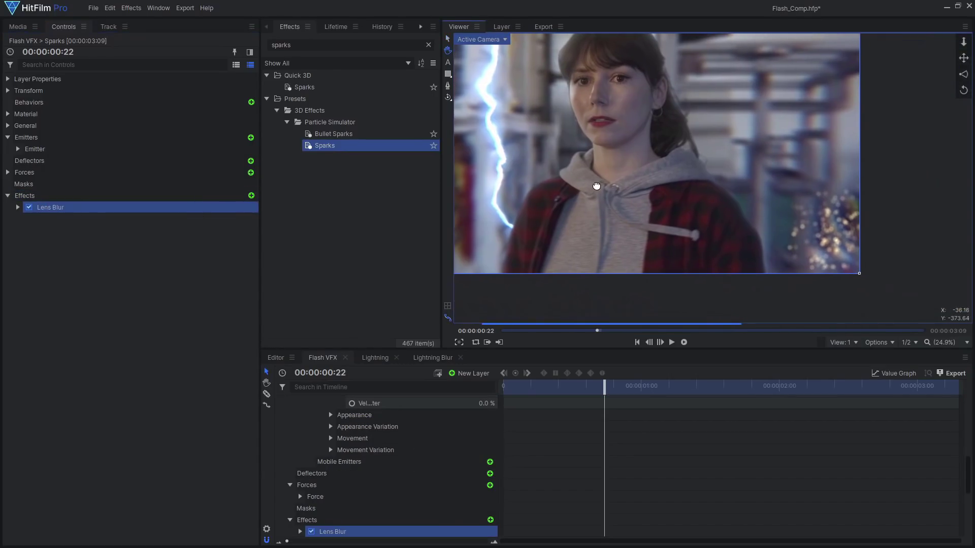
click(672, 344)
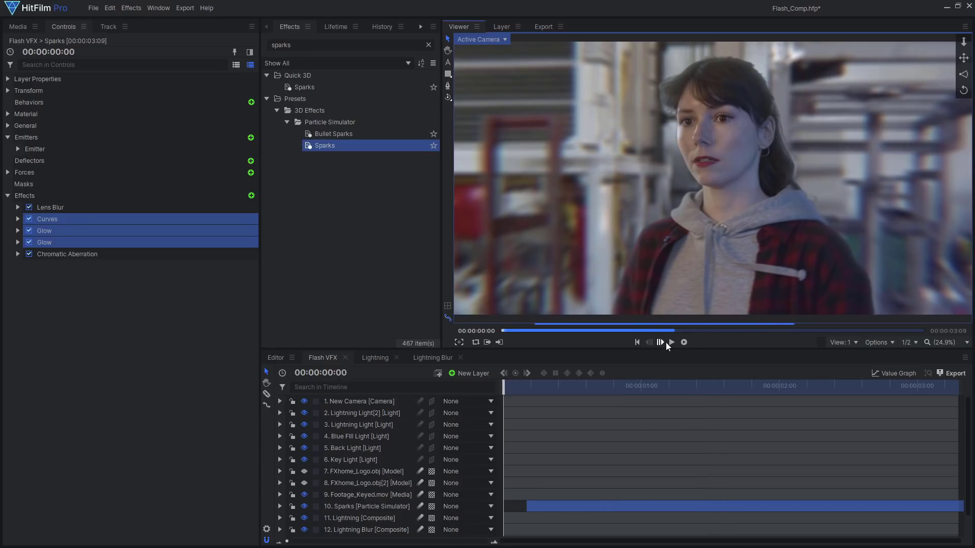
click(672, 343)
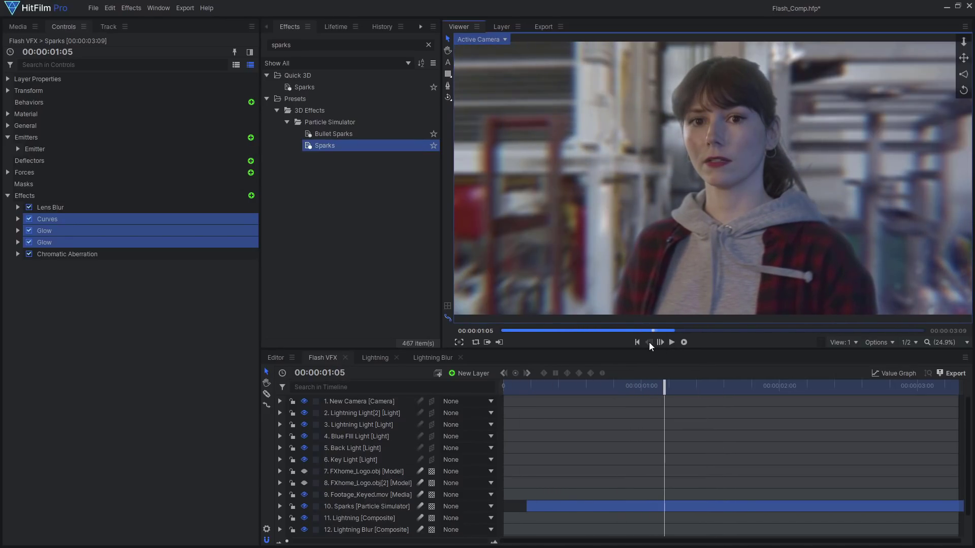
click(637, 342)
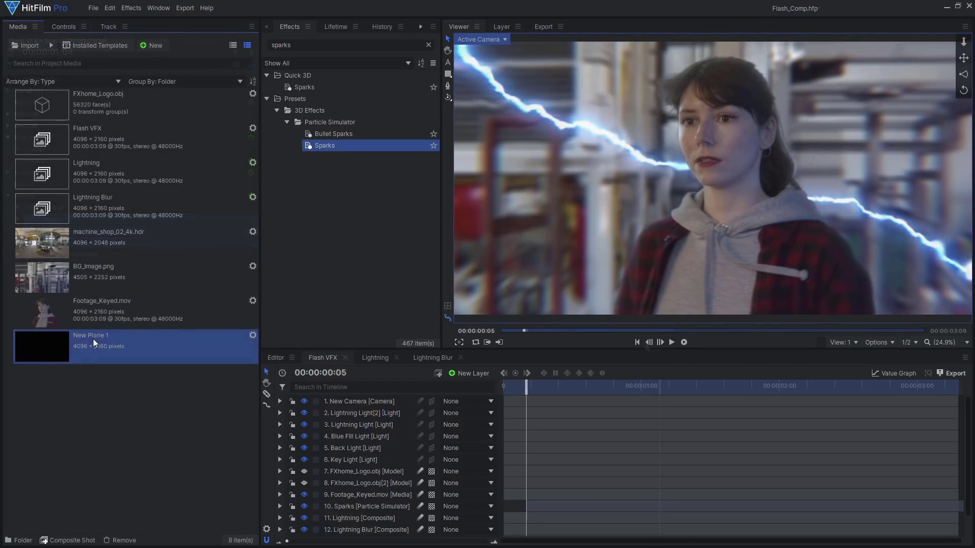
drag(92, 341, 373, 398)
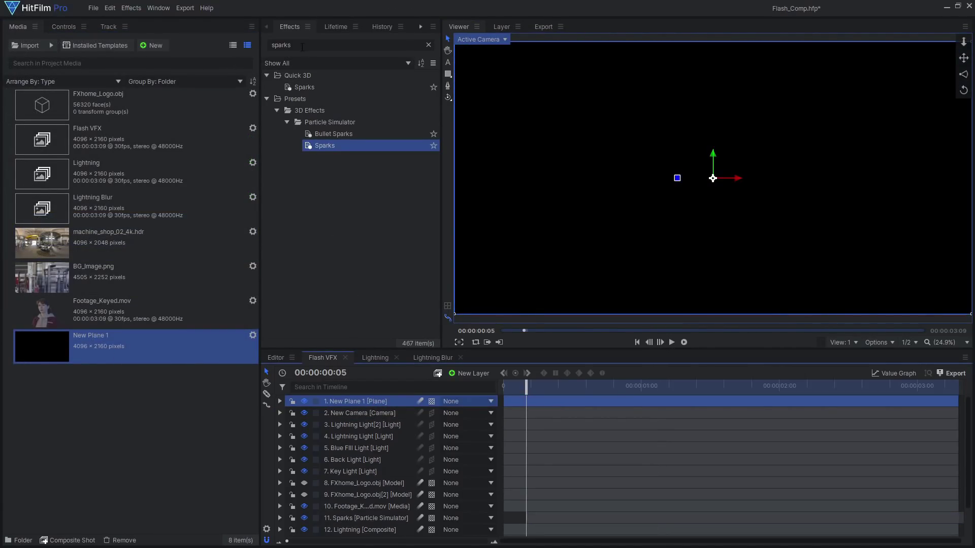
- Add a Chromatic hoop Light Flares to New Plane 1 with Hotspot Brightness 0, nudged up-left
click(264, 46)
text(flare)
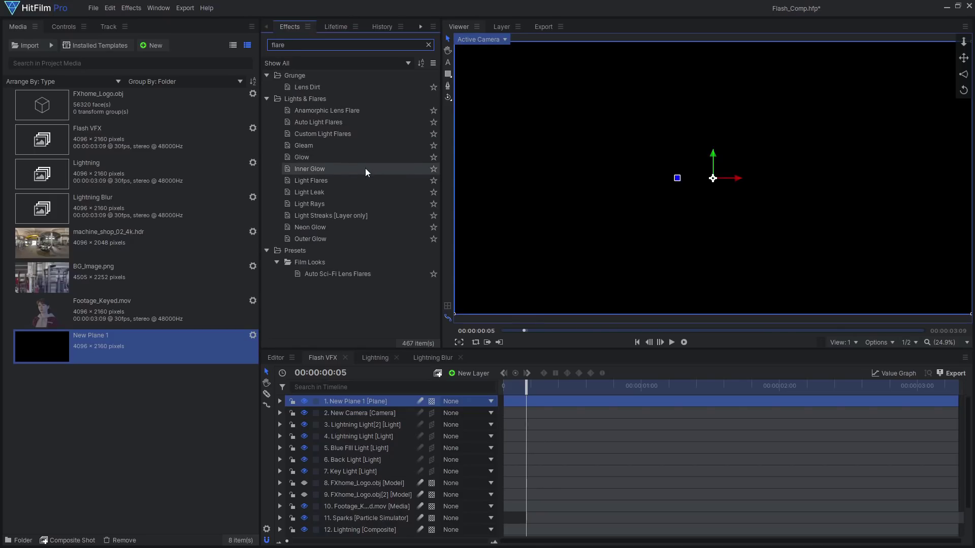
drag(311, 180, 381, 278)
drag(380, 402, 380, 401)
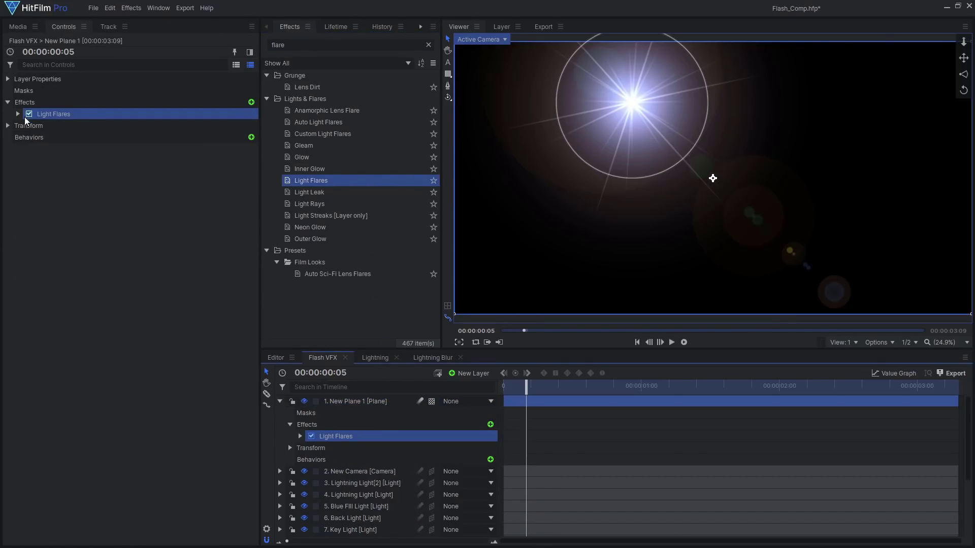
click(18, 114)
click(203, 126)
click(195, 280)
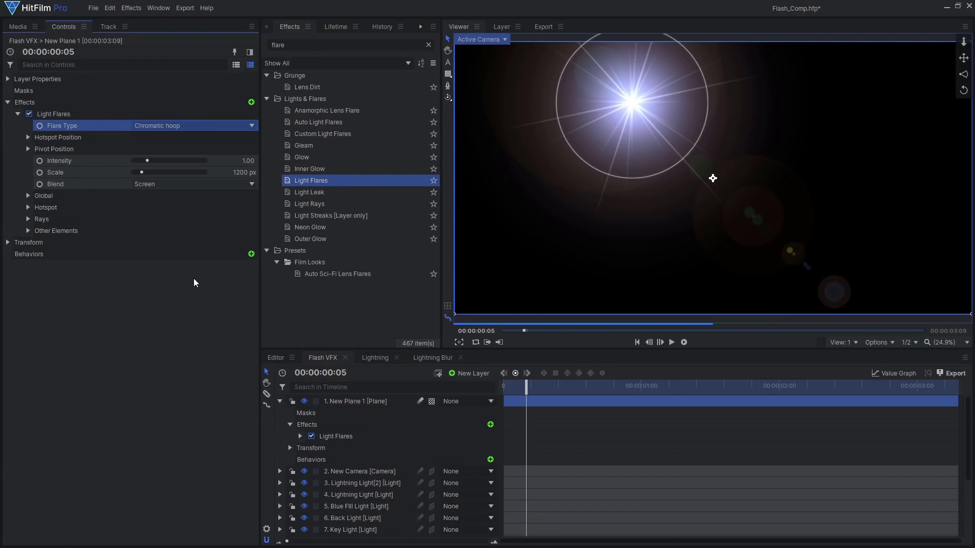
click(28, 208)
drag(147, 219, 86, 221)
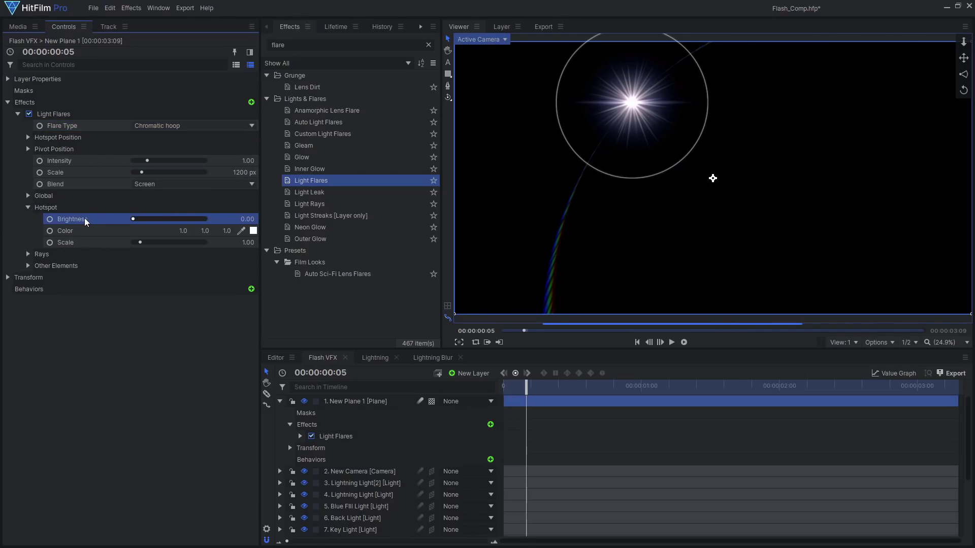
click(68, 149)
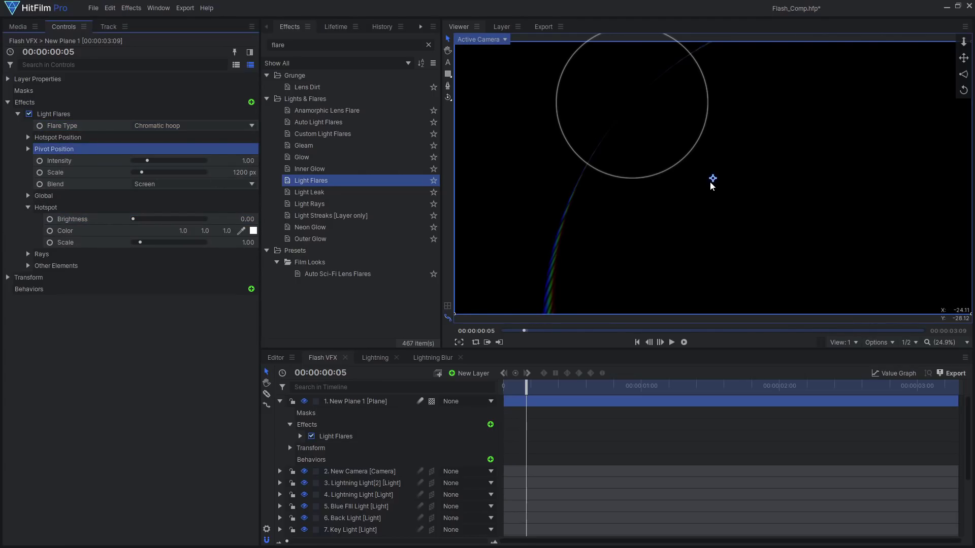
drag(713, 179, 657, 147)
- Add a Diffuse effect with Opacity 1 and Radius 120
text(diffuse)
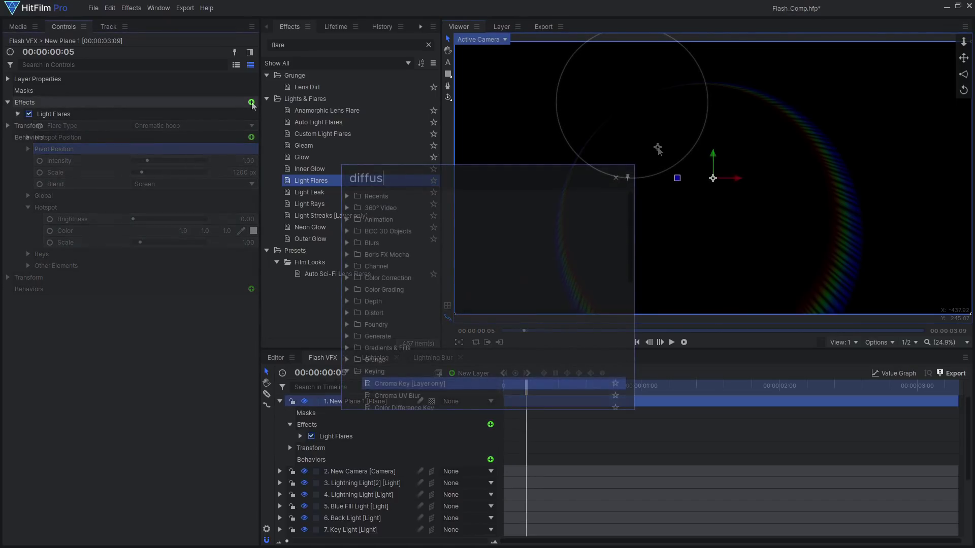
key(Return)
click(17, 126)
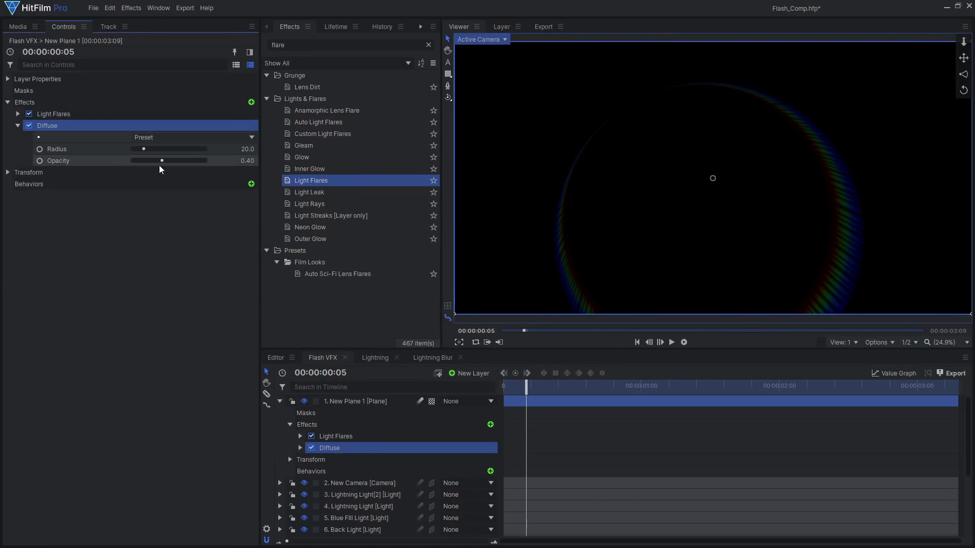
drag(161, 160, 247, 161)
text(120)
key(Return)
- Add Custom Light Flares below Diffuse and inspect its presets and element settings
click(368, 135)
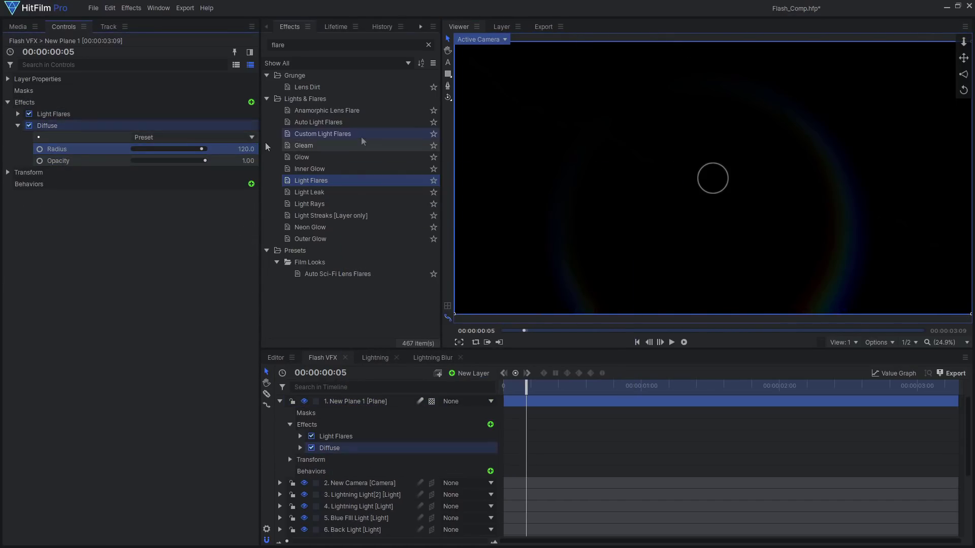
drag(197, 170, 197, 169)
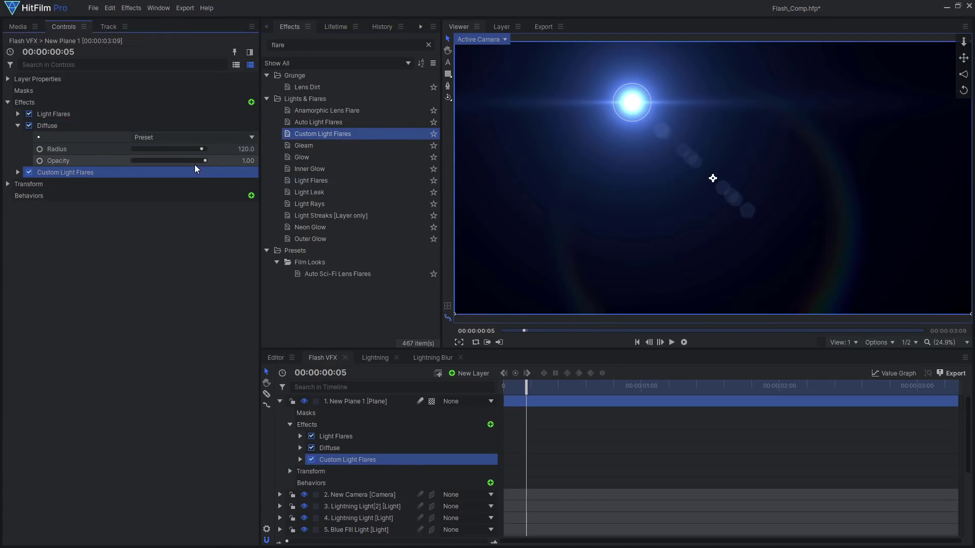
click(17, 172)
click(194, 184)
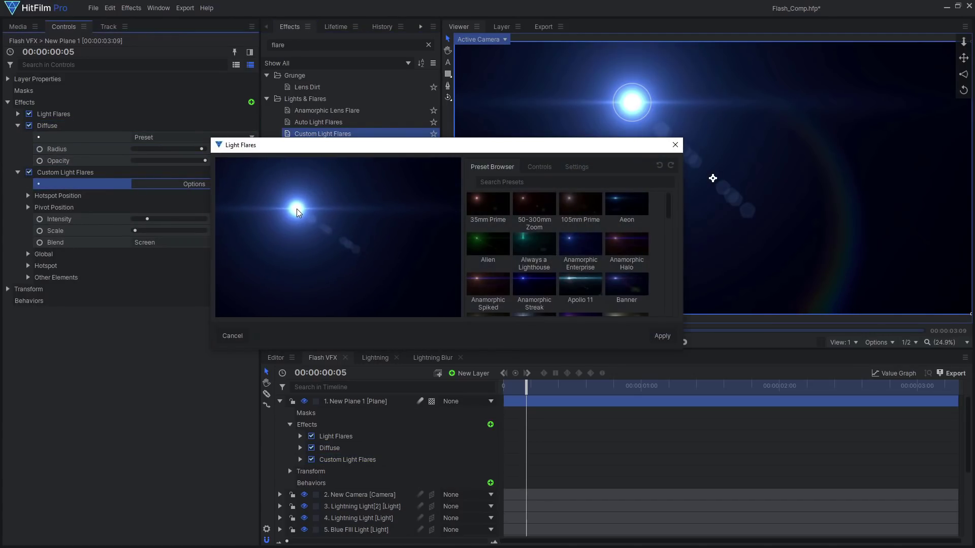
click(537, 171)
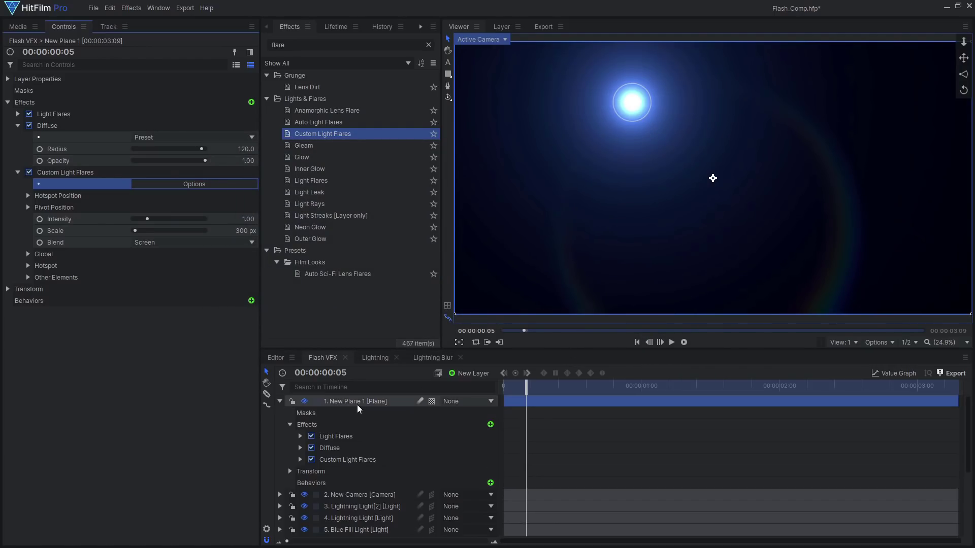
- Set the plane's blend mode to Add and move the Light Flares to the frame's top-left
right_click(374, 401)
mouse_move(482, 136)
click(548, 147)
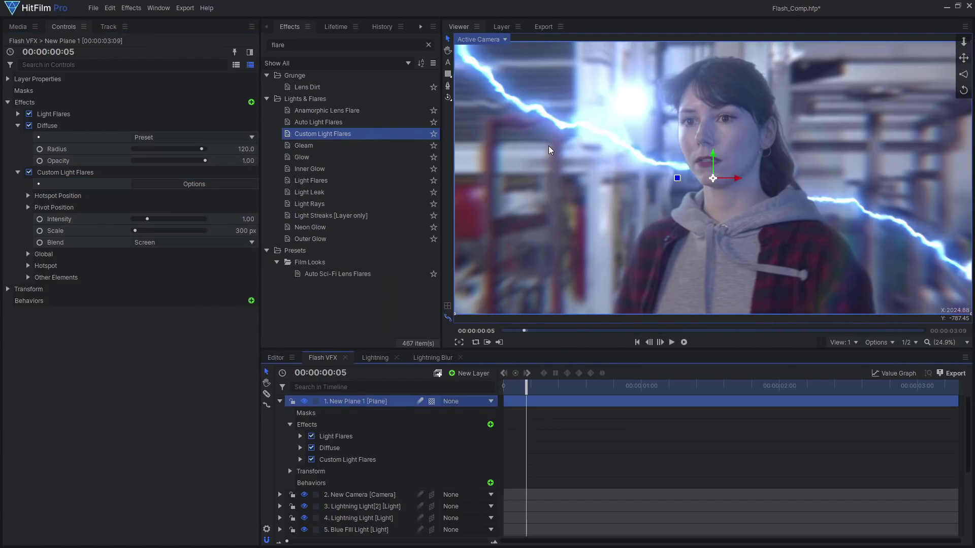
click(139, 174)
scroll(588, 168, down, 3)
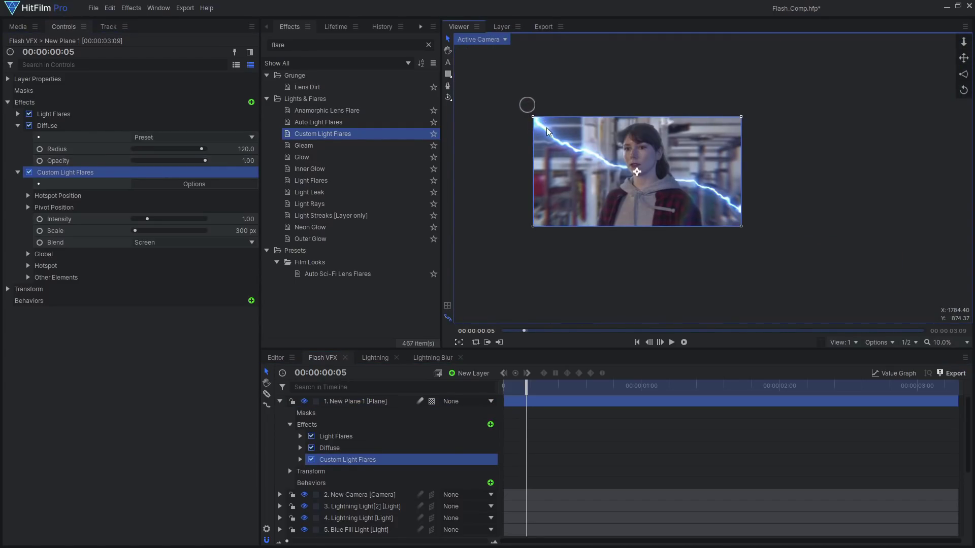
scroll(547, 131, up, 3)
click(242, 114)
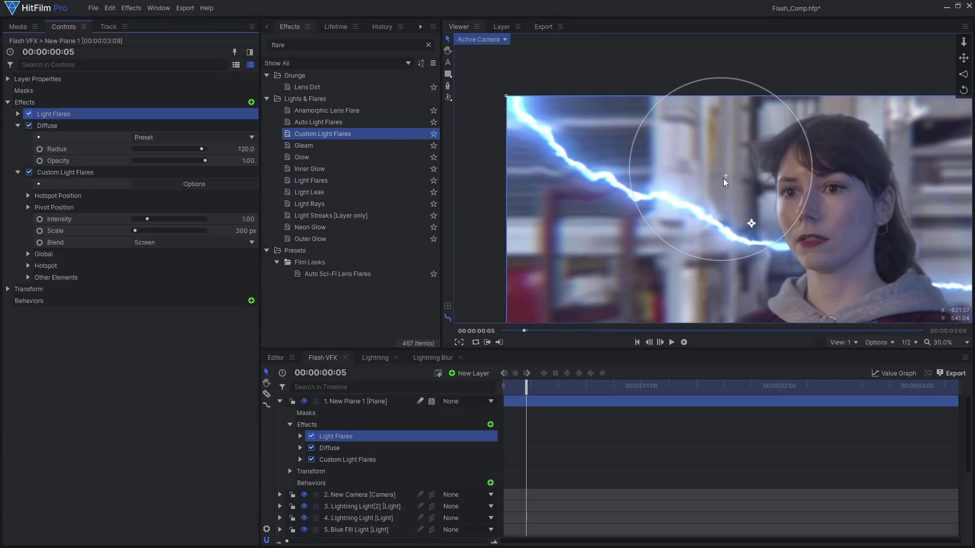
drag(724, 180, 462, 67)
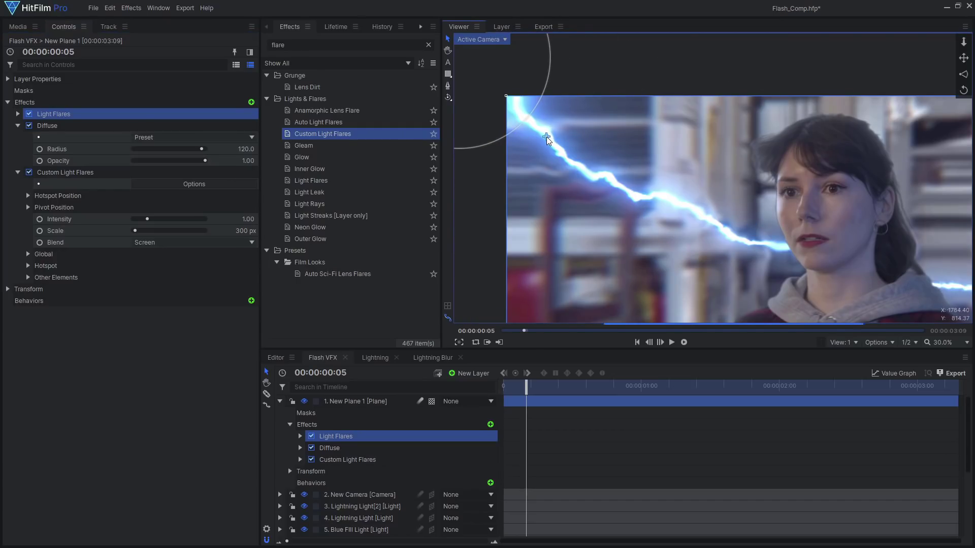
- Filter the timeline by 'intensity' and set keyframes on both flares' Intensity
scroll(662, 173, down, 3)
click(943, 343)
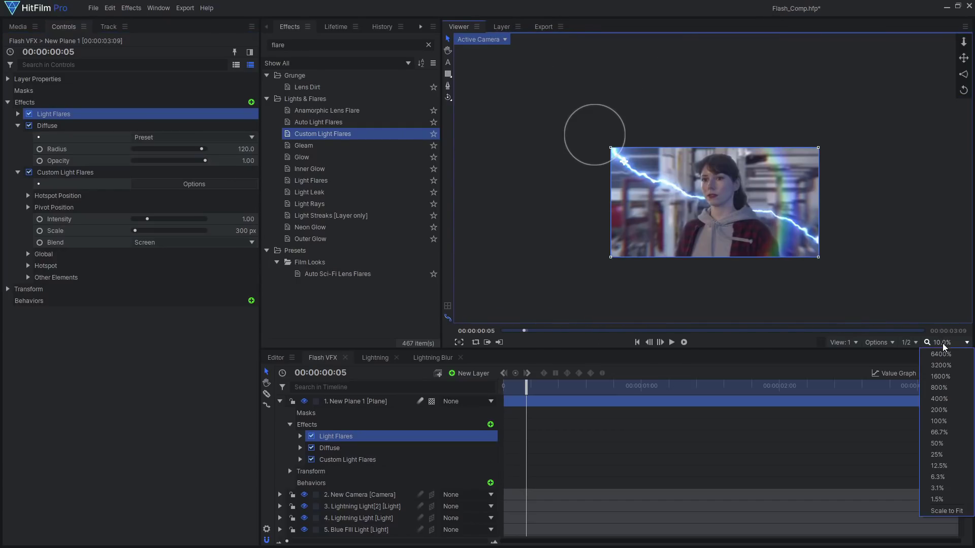
click(940, 510)
click(345, 387)
text(intensity)
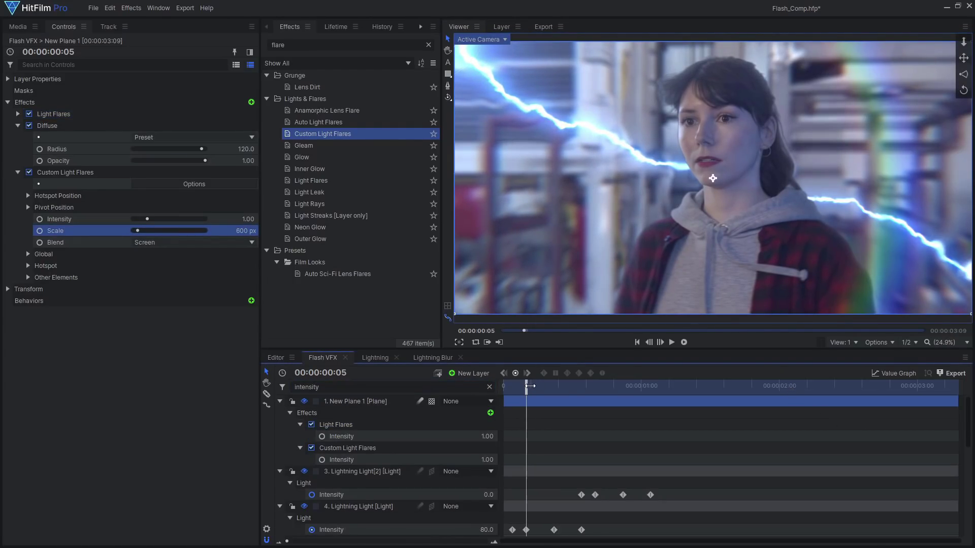
click(322, 437)
click(321, 460)
- Keyframe both flare Intensities from 0 up and back to 0 across a few frames
key(comma)
key(comma)
key(comma)
key(comma)
key(period)
drag(487, 437, 446, 437)
key(period)
key(period)
key(period)
key(period)
key(period)
key(period)
key(period)
key(period)
key(period)
click(515, 373)
click(434, 438)
click(515, 373)
key(period)
key(period)
key(period)
key(period)
key(period)
key(period)
drag(487, 460, 447, 460)
key(comma)
key(comma)
key(comma)
key(comma)
key(comma)
key(comma)
key(comma)
key(comma)
key(comma)
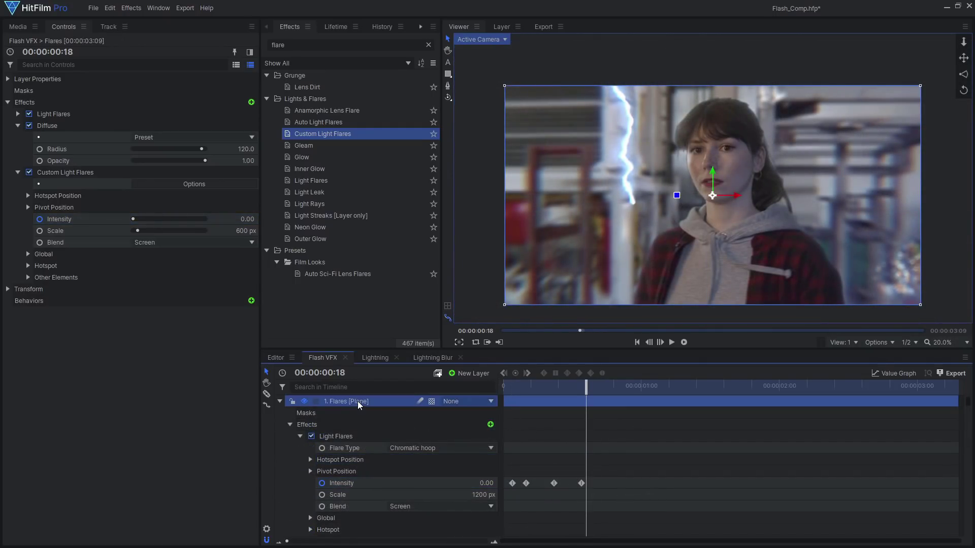
- Duplicate the flares plane with Ctrl+D and offset the copy later on the timeline
key(ctrl+d)
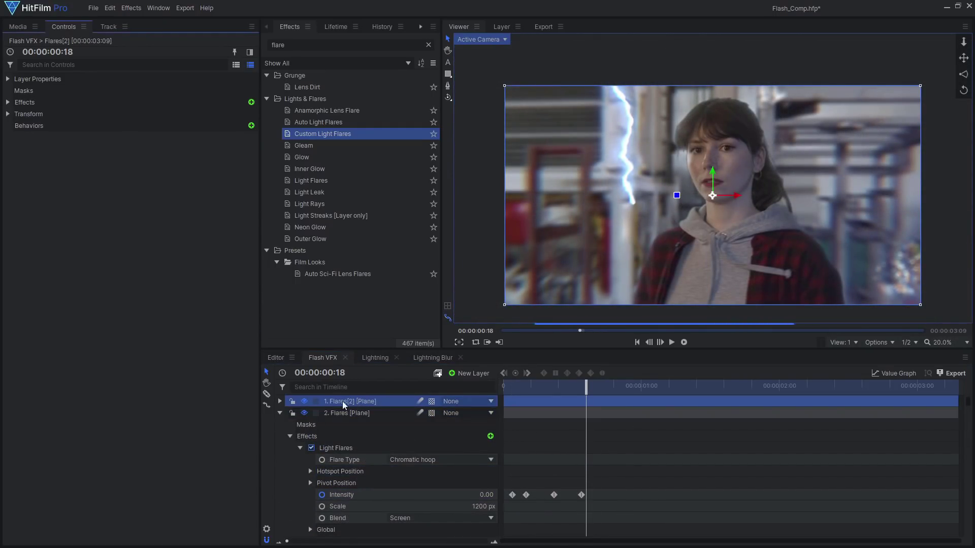
click(290, 425)
drag(562, 406, 577, 406)
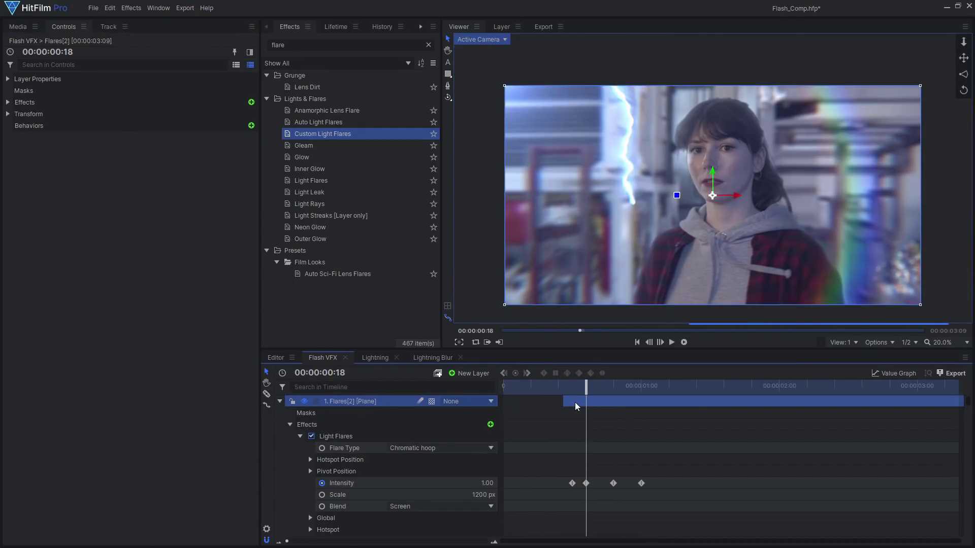
click(371, 435)
scroll(591, 210, down, 2)
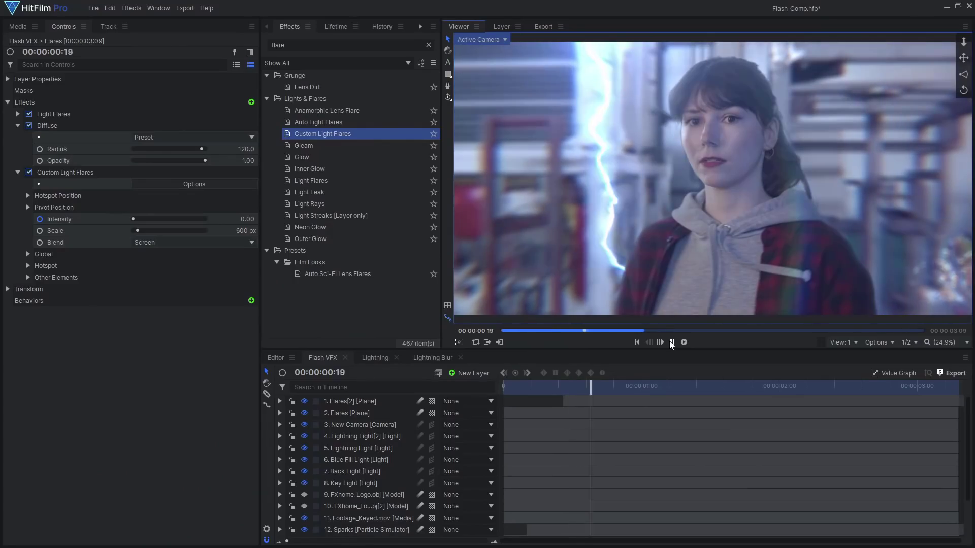
click(637, 344)
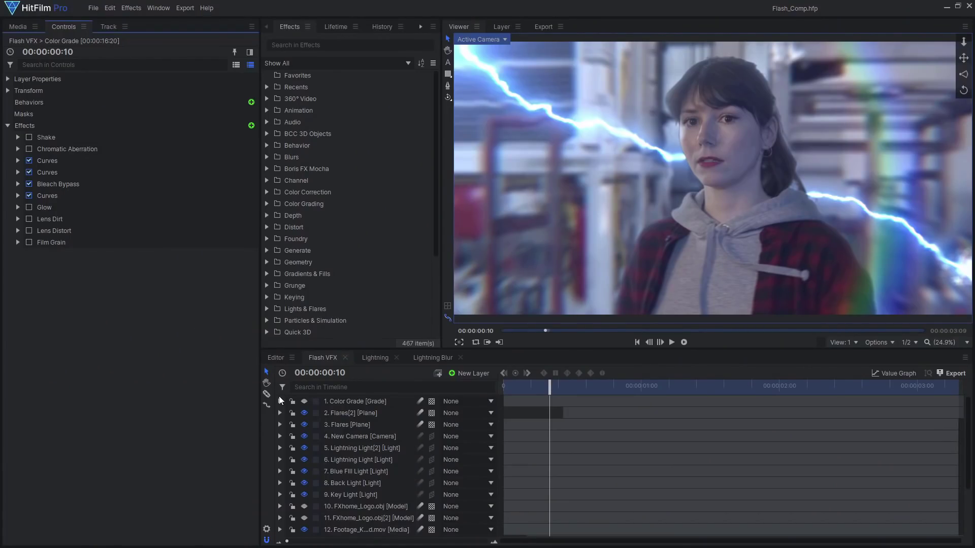
- Turn on the Color Grade layer and inspect the second Curves' Green channel and Bleach Bypass
click(304, 401)
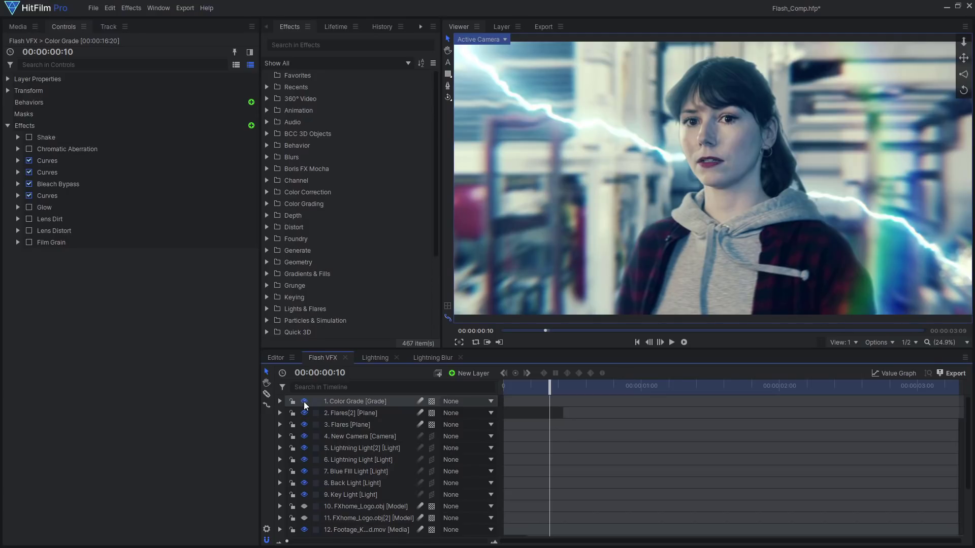
click(18, 161)
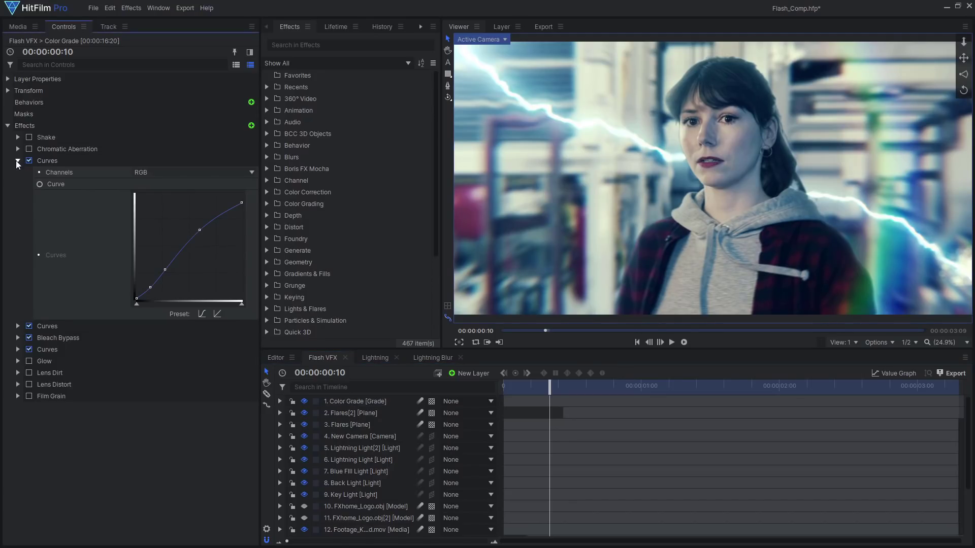
click(18, 160)
click(18, 172)
click(152, 184)
click(153, 221)
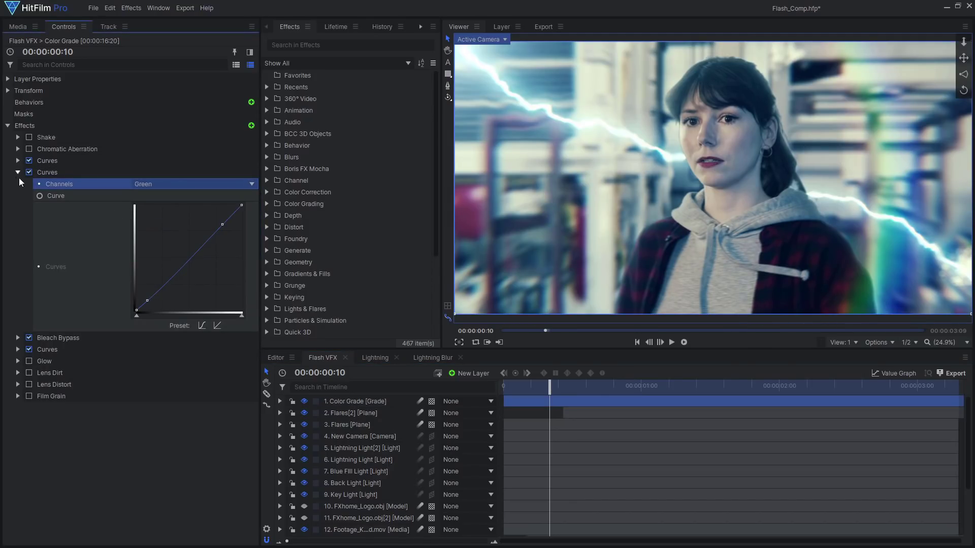
click(18, 172)
click(18, 184)
click(18, 184)
- View the third Curves' Blue channel, then toggle the Curves and Bleach Bypass effects to compare
click(18, 195)
click(152, 207)
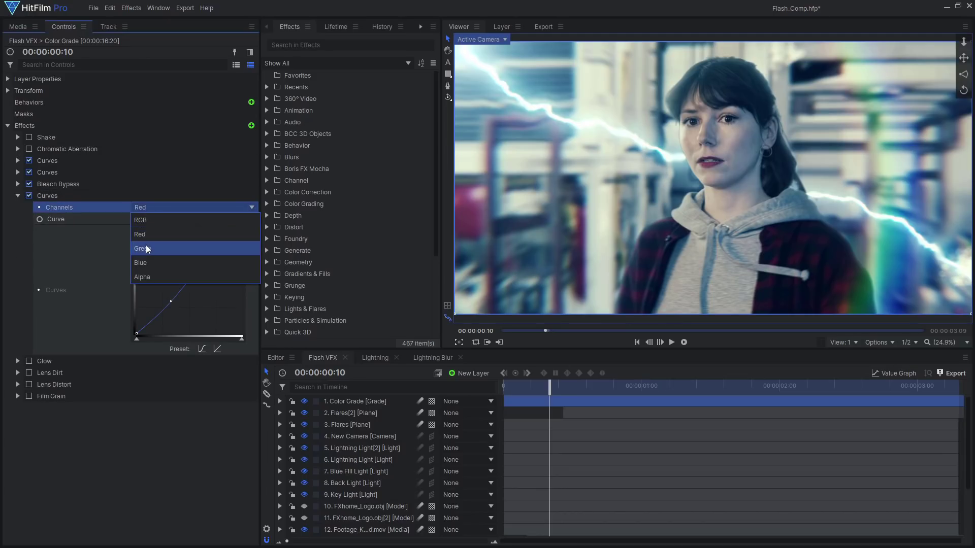
click(134, 251)
click(17, 196)
click(29, 196)
click(29, 184)
click(29, 173)
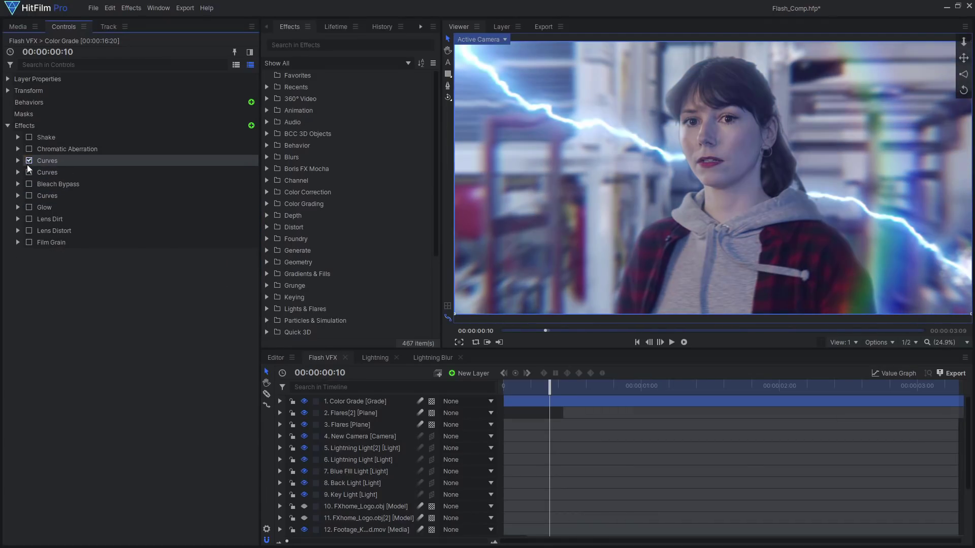
click(28, 162)
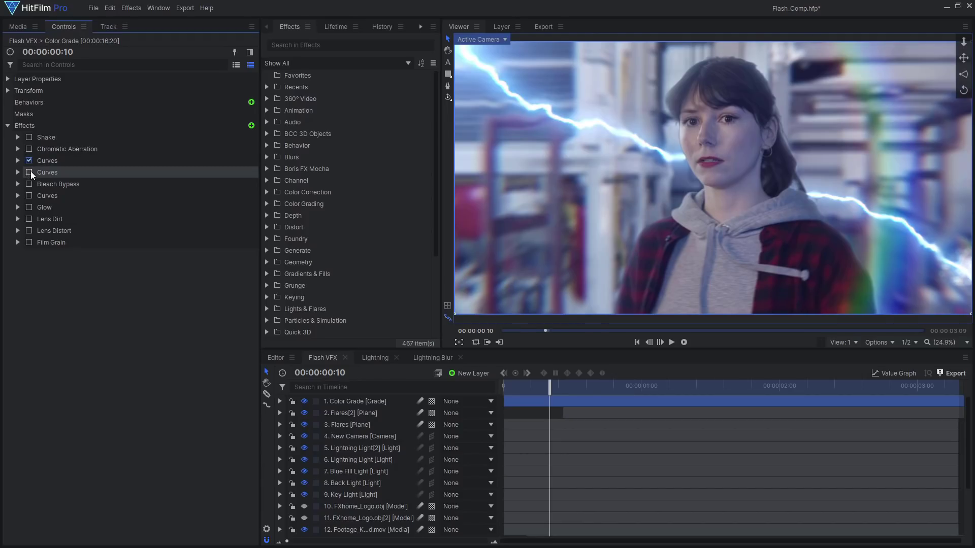
click(29, 184)
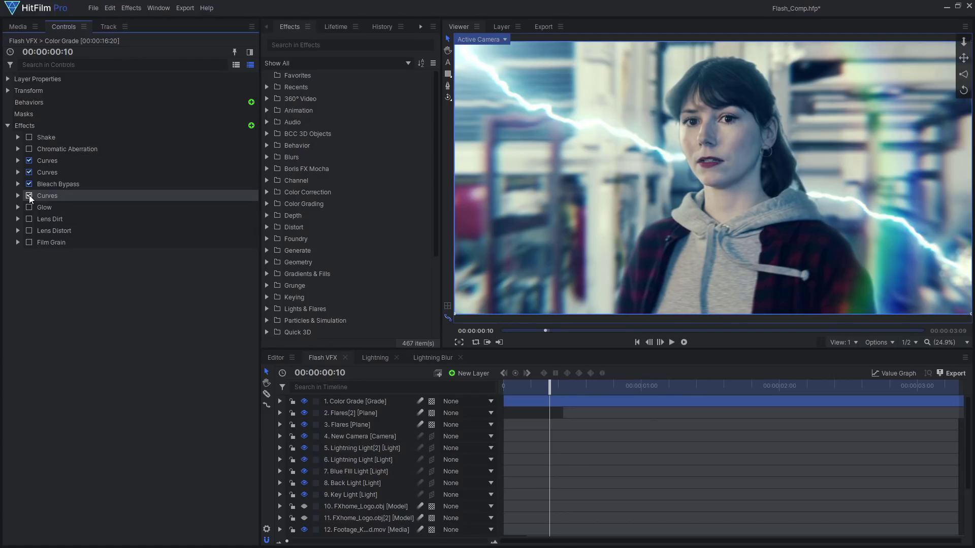
- Add New Plane 1 under Color Grade with Fill Color 0.1, 0.6, 1.0
click(17, 27)
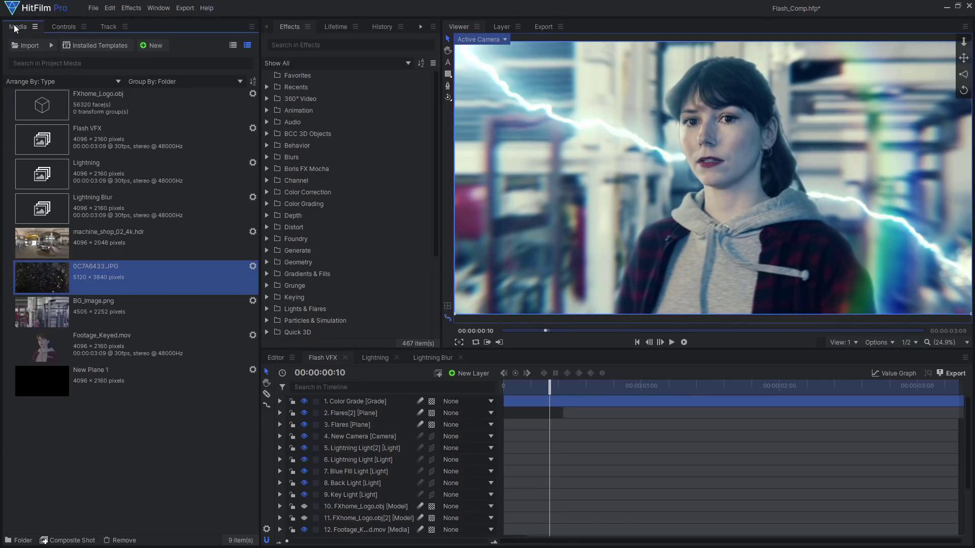
click(74, 379)
drag(339, 407, 339, 407)
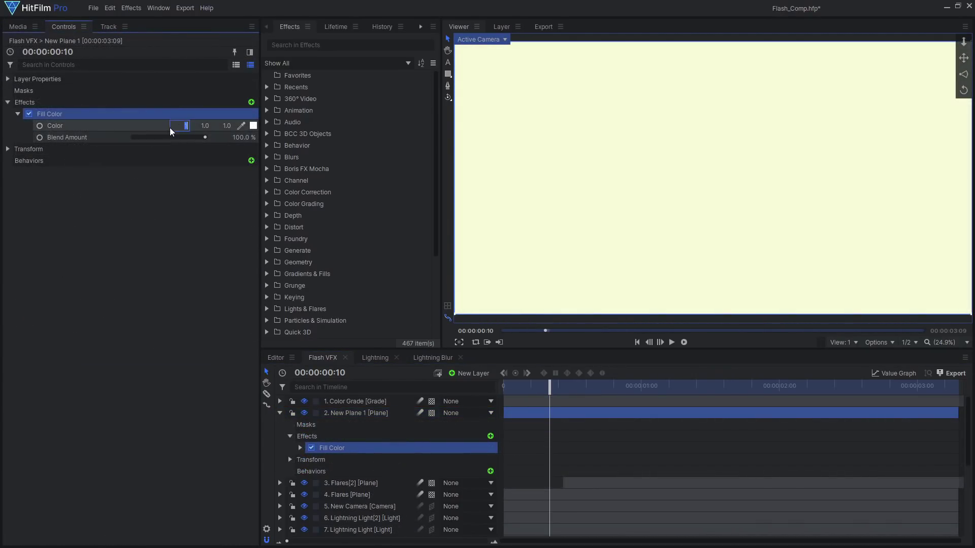
click(170, 129)
text(0.1)
key(Tab)
text(0.6)
key(Return)
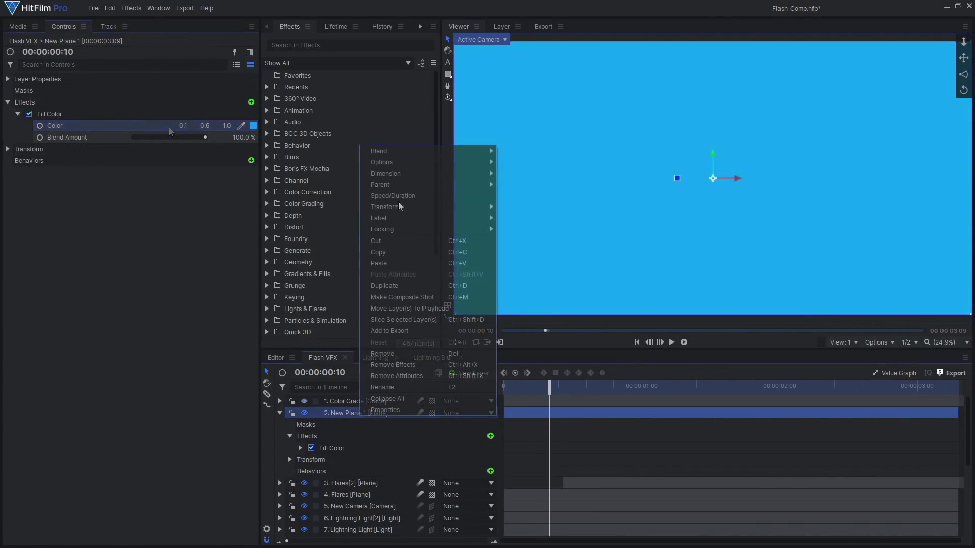
- Blend the plane in Color Burn at 15% opacity and re-enable the Color Grade layer
mouse_move(408, 151)
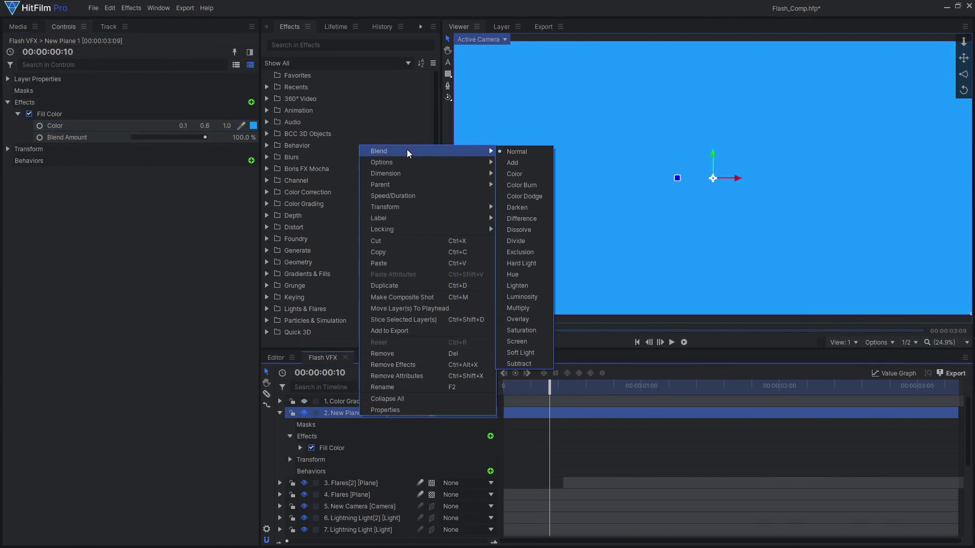
click(518, 189)
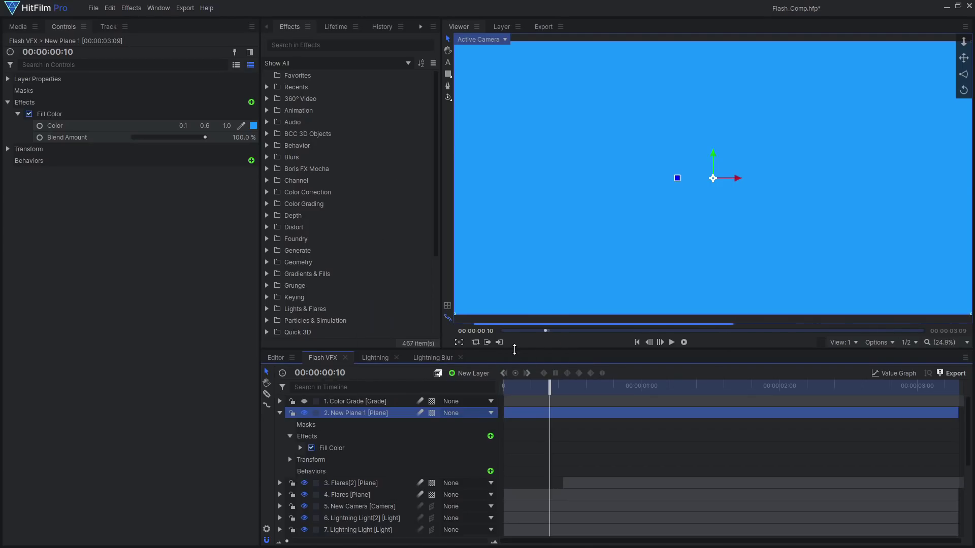
click(29, 149)
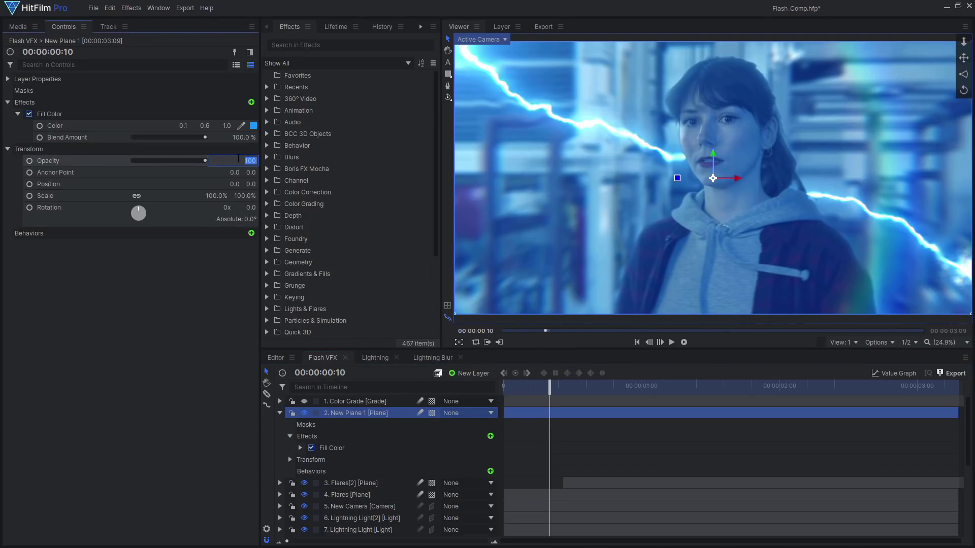
click(238, 158)
text(15)
key(Return)
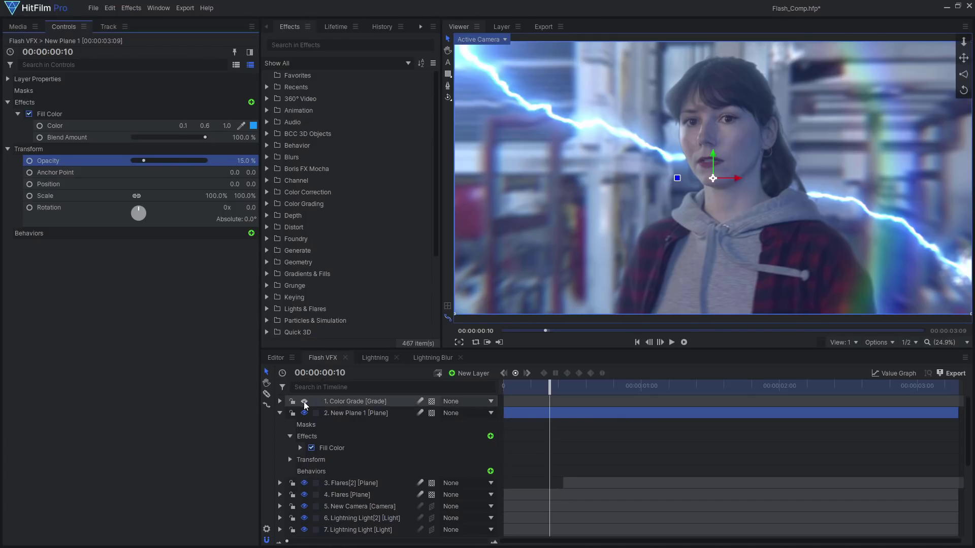
click(304, 401)
click(339, 414)
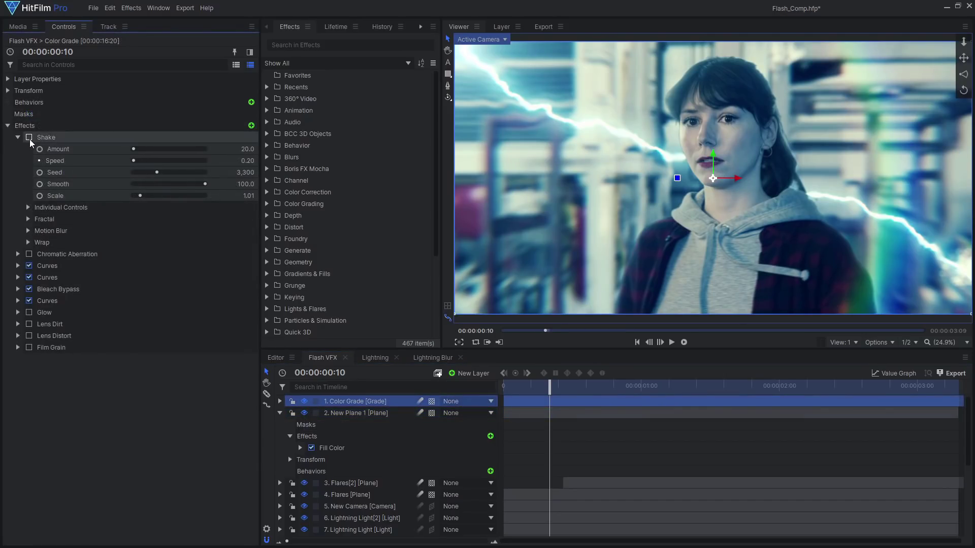
- Enable Shake, Chromatic Aberration, Glow and Lens Distort, then play back the composite
click(29, 138)
click(18, 137)
click(18, 148)
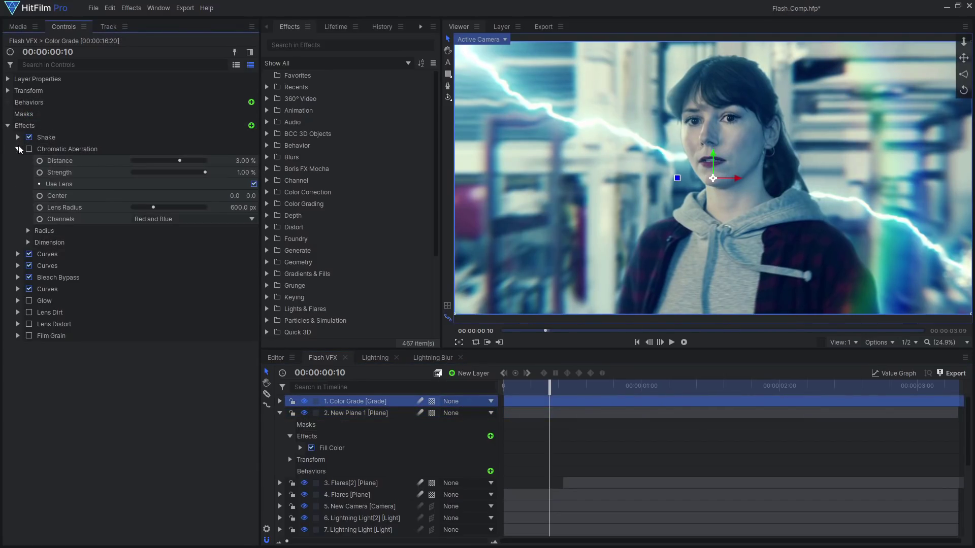
click(17, 149)
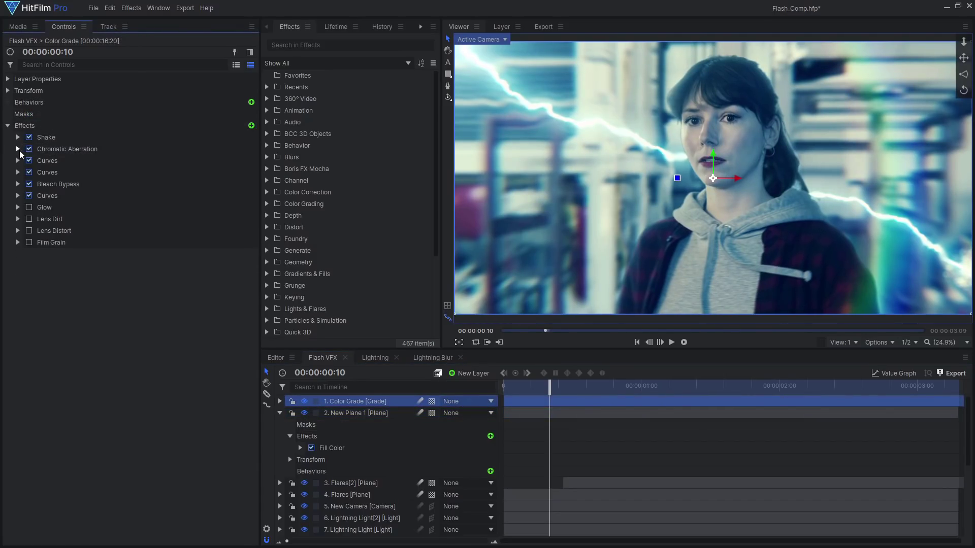
click(28, 207)
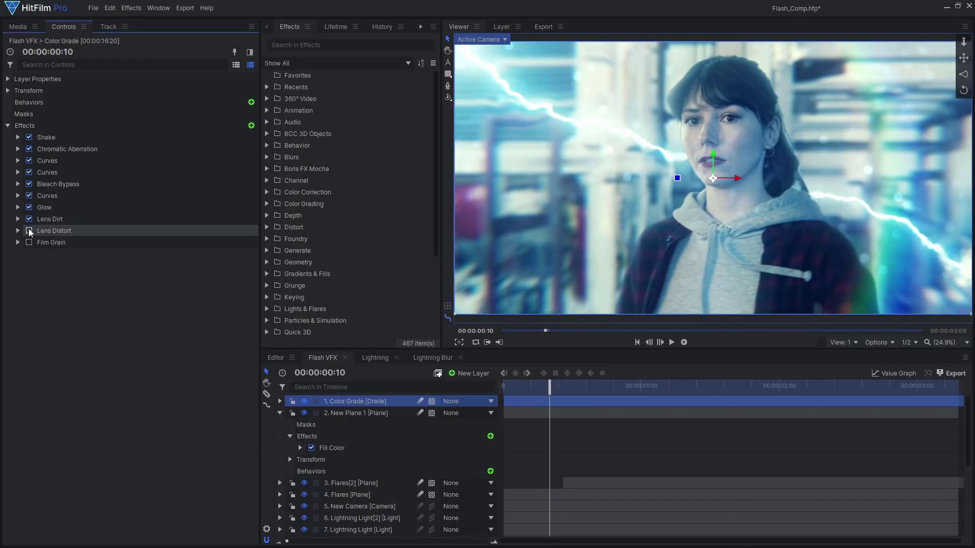
click(29, 231)
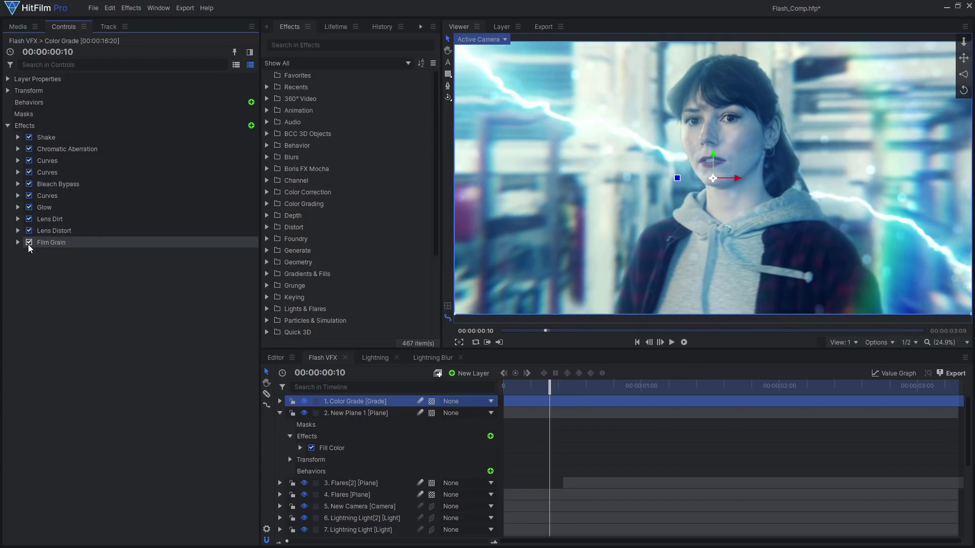
click(671, 342)
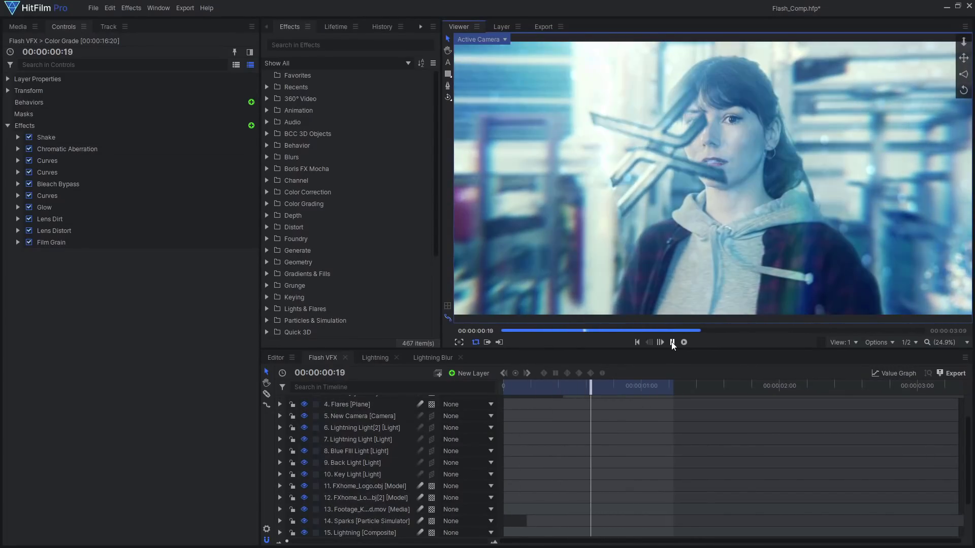